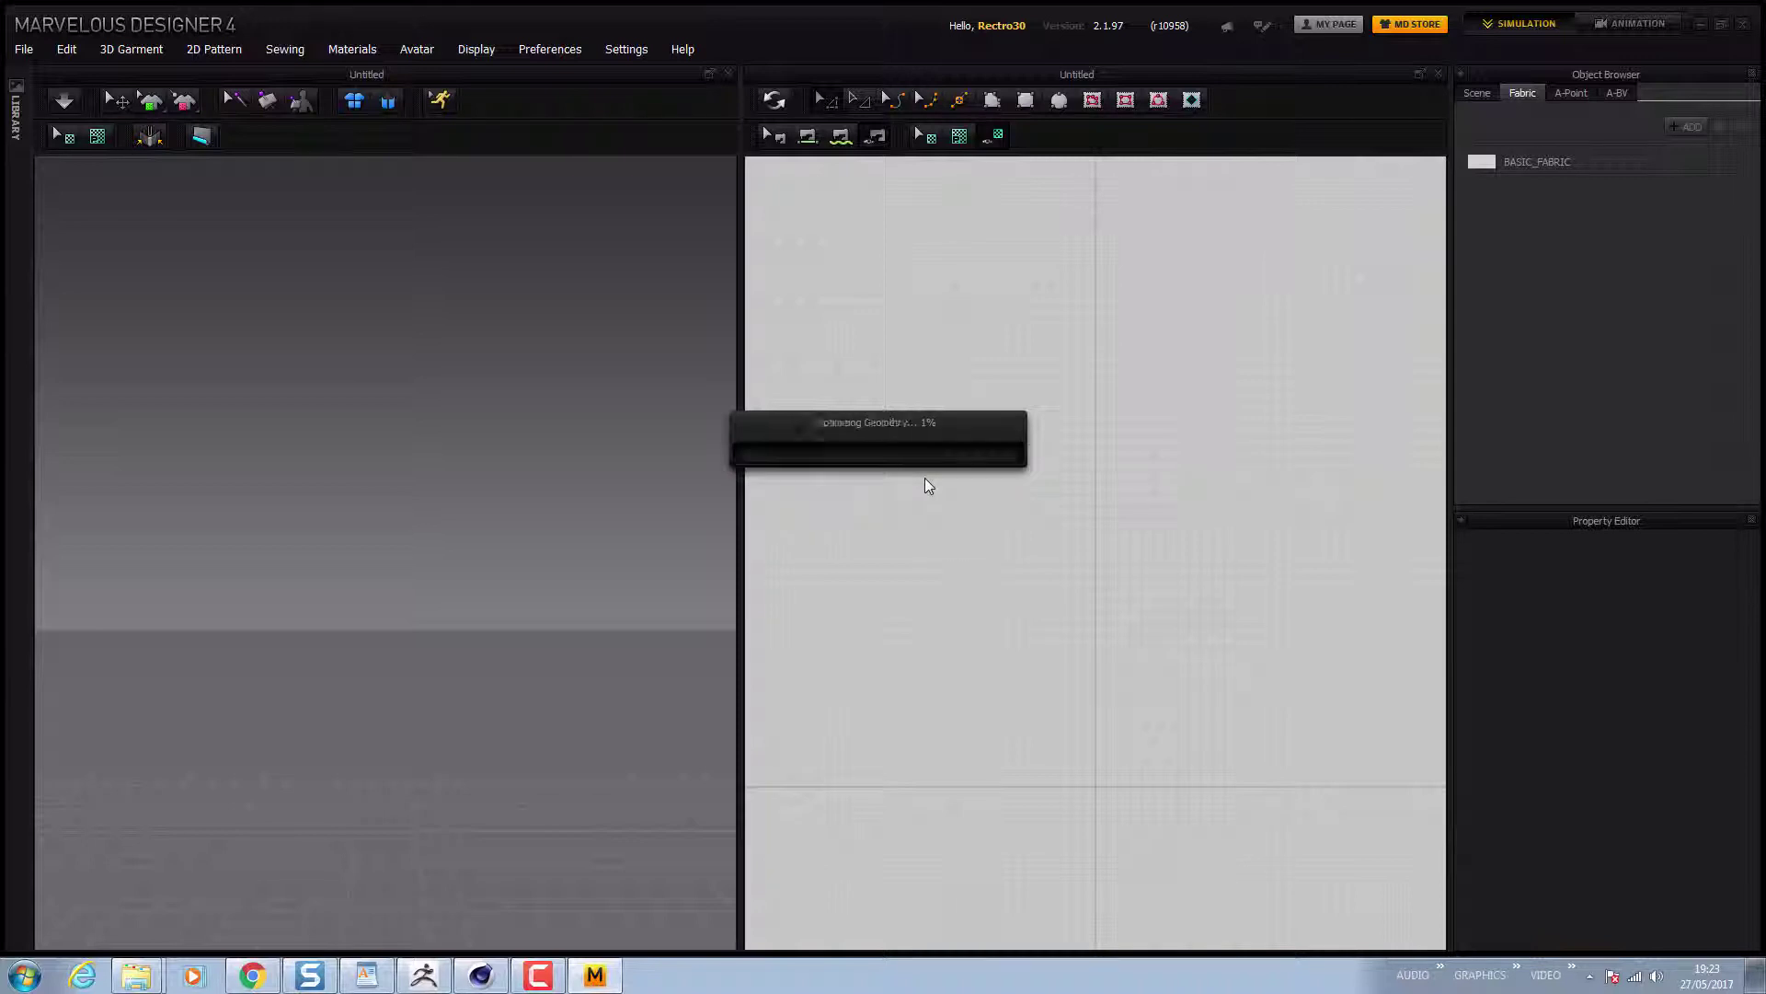
Start a new empty project, dismiss the avatar style editor and delete the default female avatar
click(1236, 312)
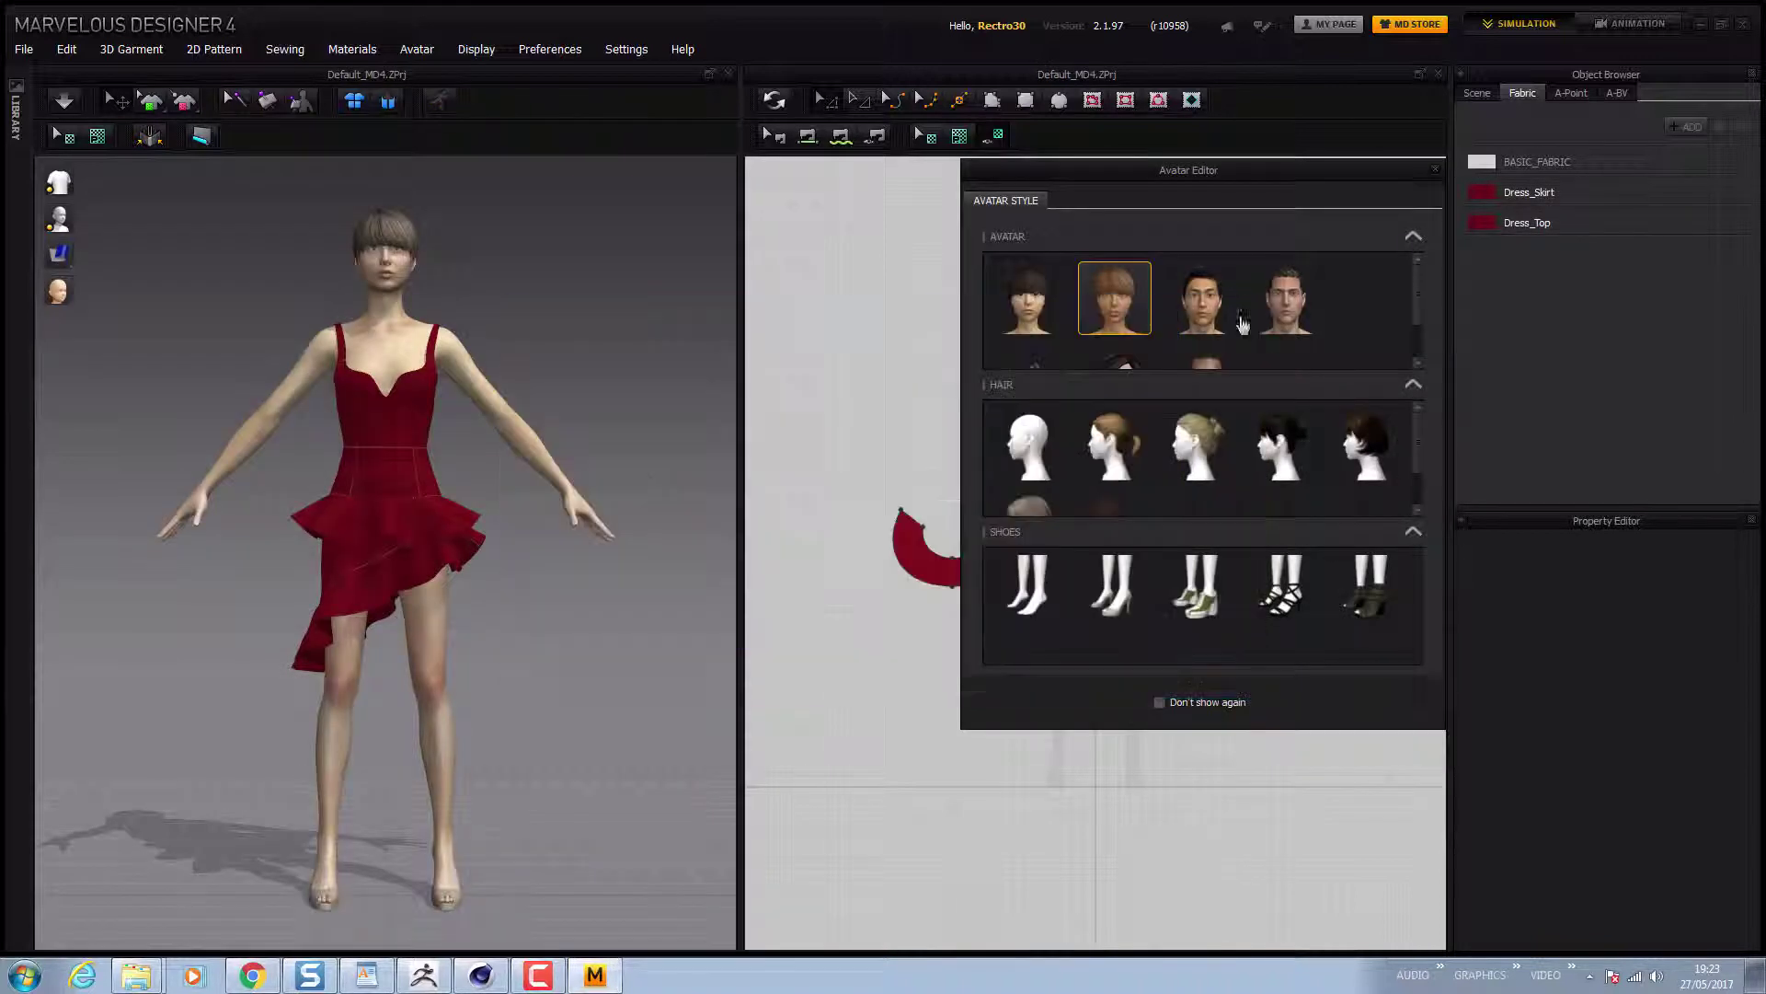
click(24, 49)
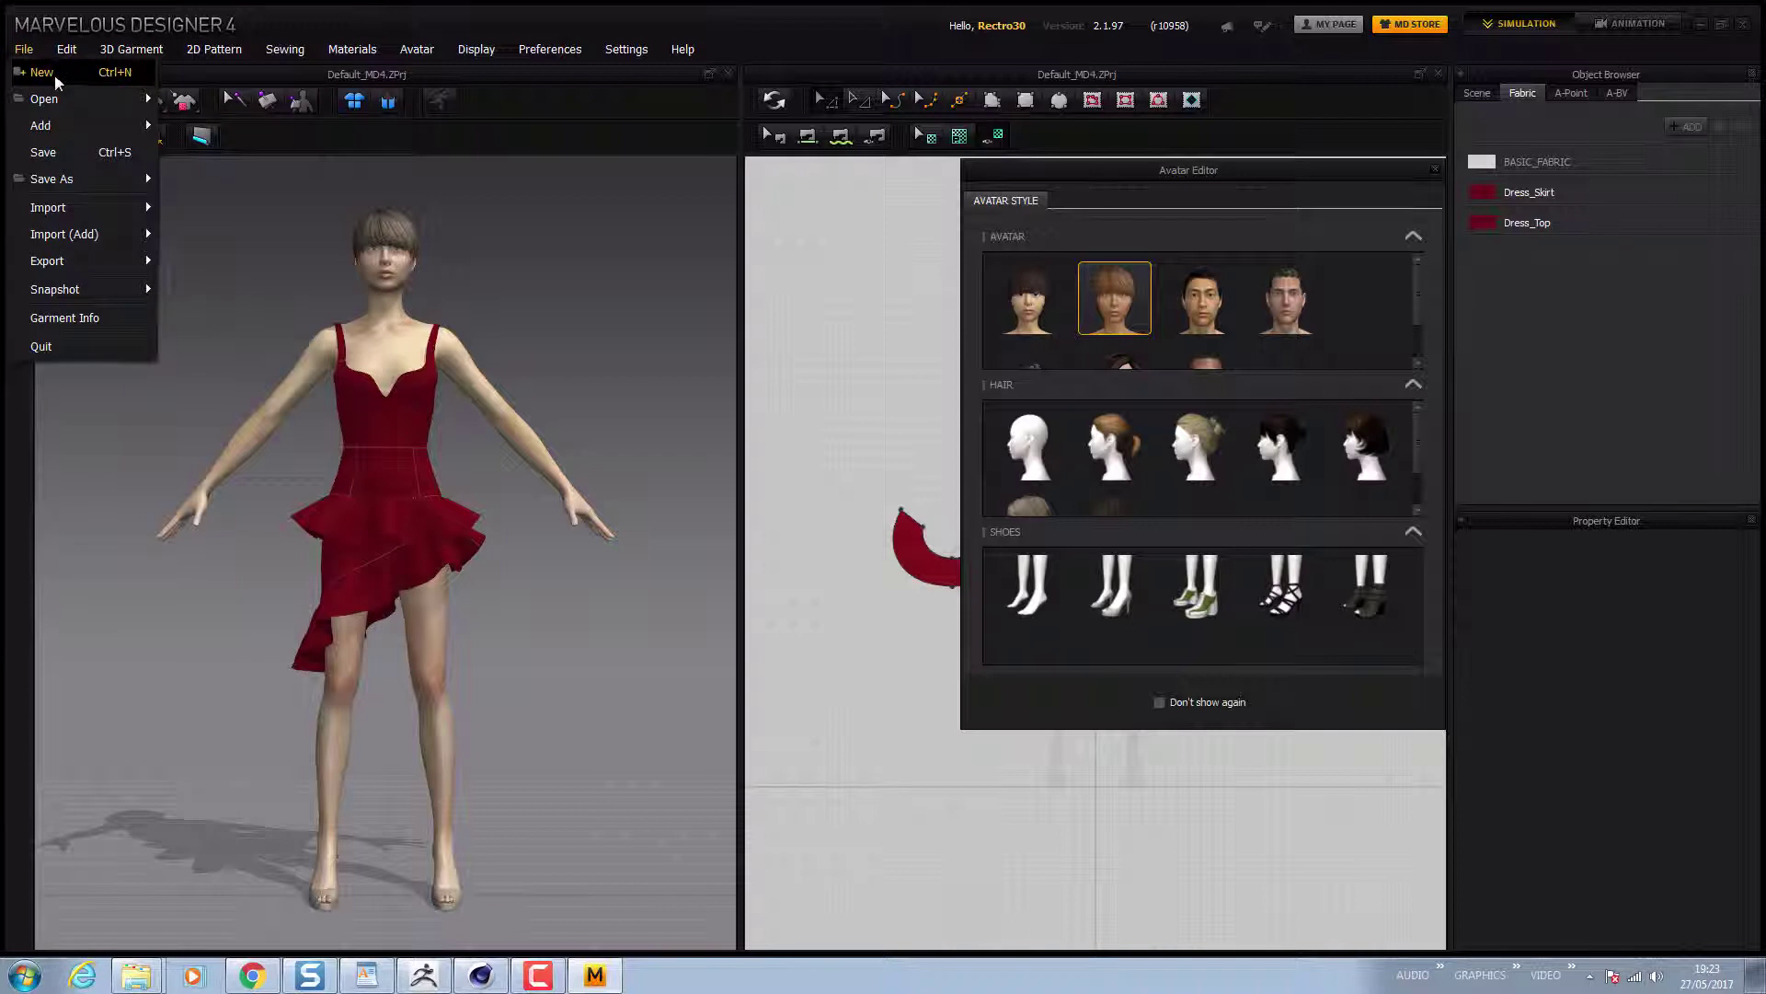
click(53, 76)
click(1435, 169)
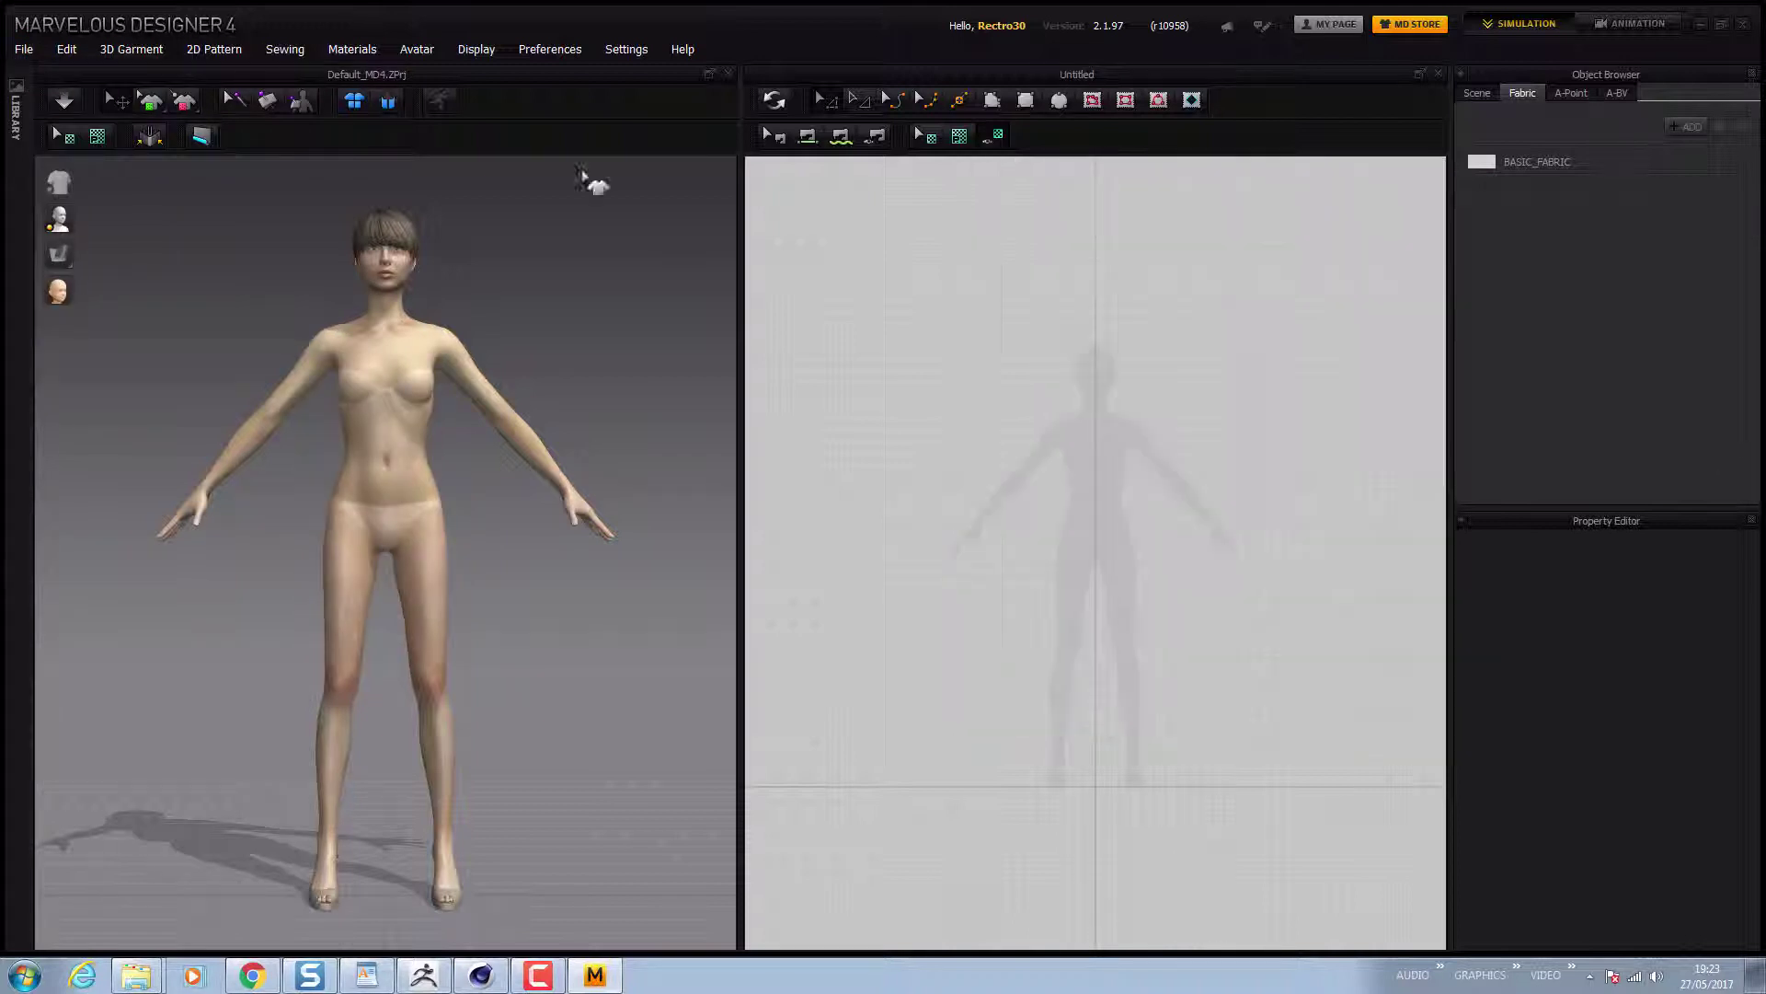
click(417, 49)
click(464, 93)
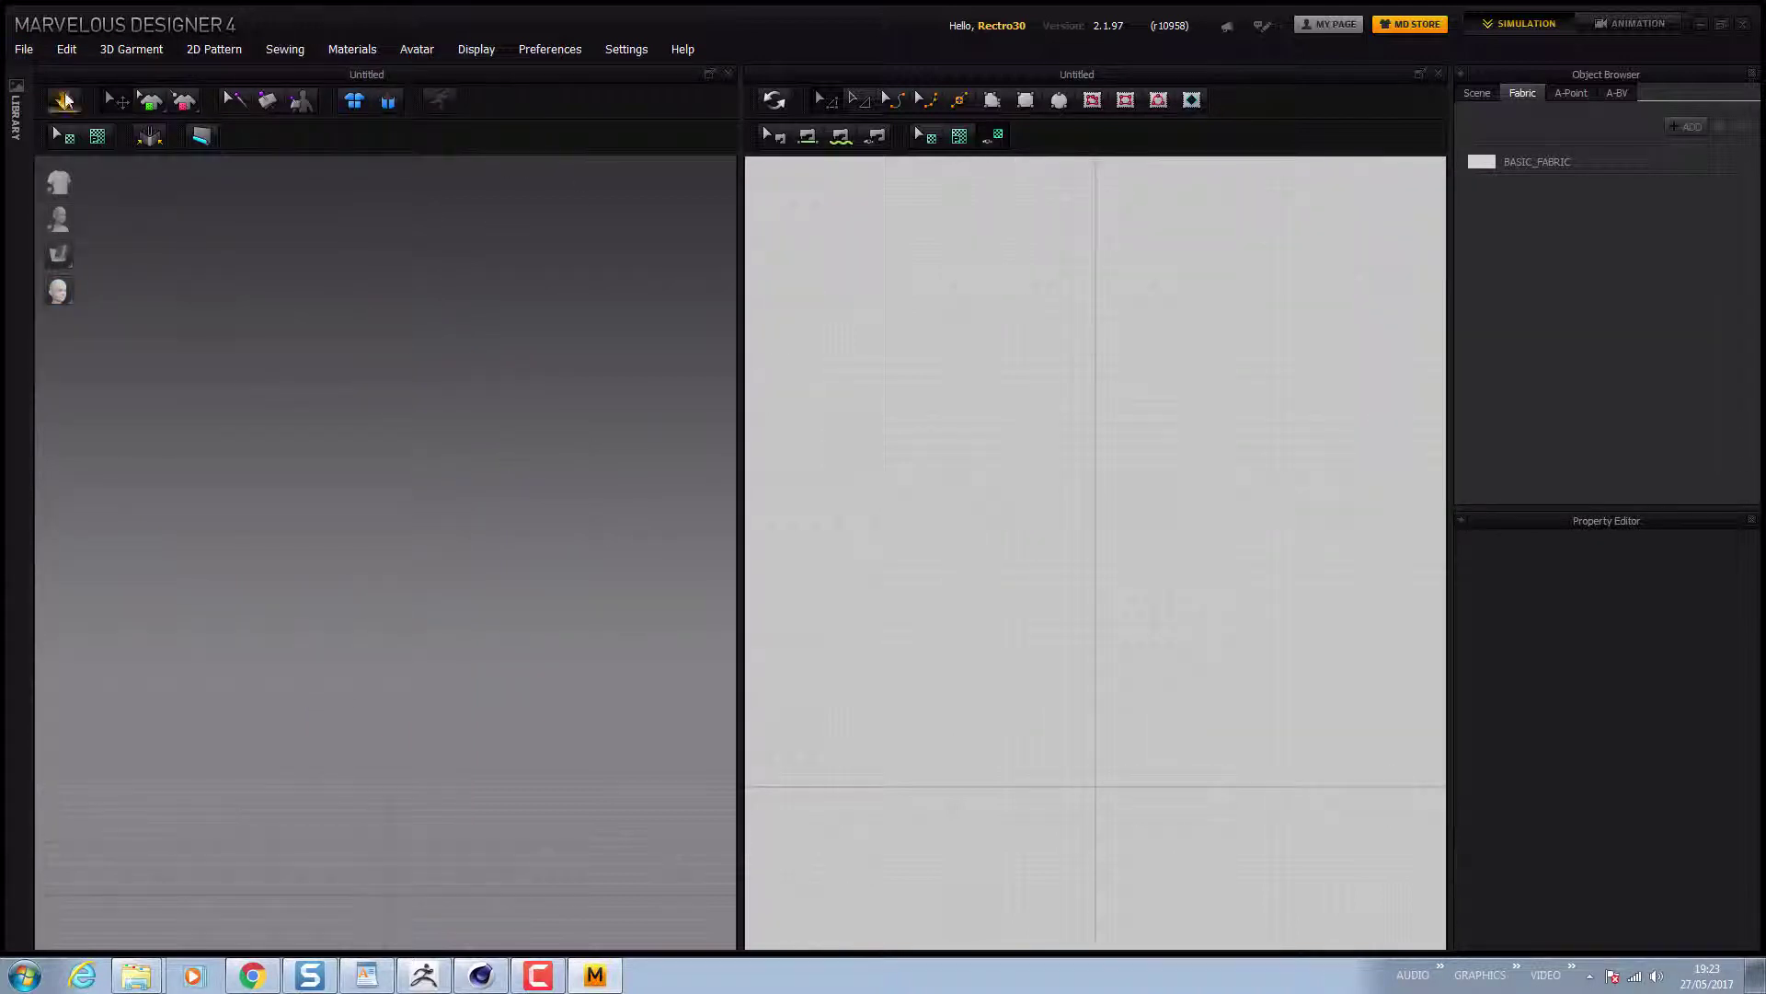
Import "T pose high res.obj" from the "pipeline all apps" > "05 MD" folder as an avatar at cm (DAZ Studio) scale
click(24, 49)
mouse_move(92, 208)
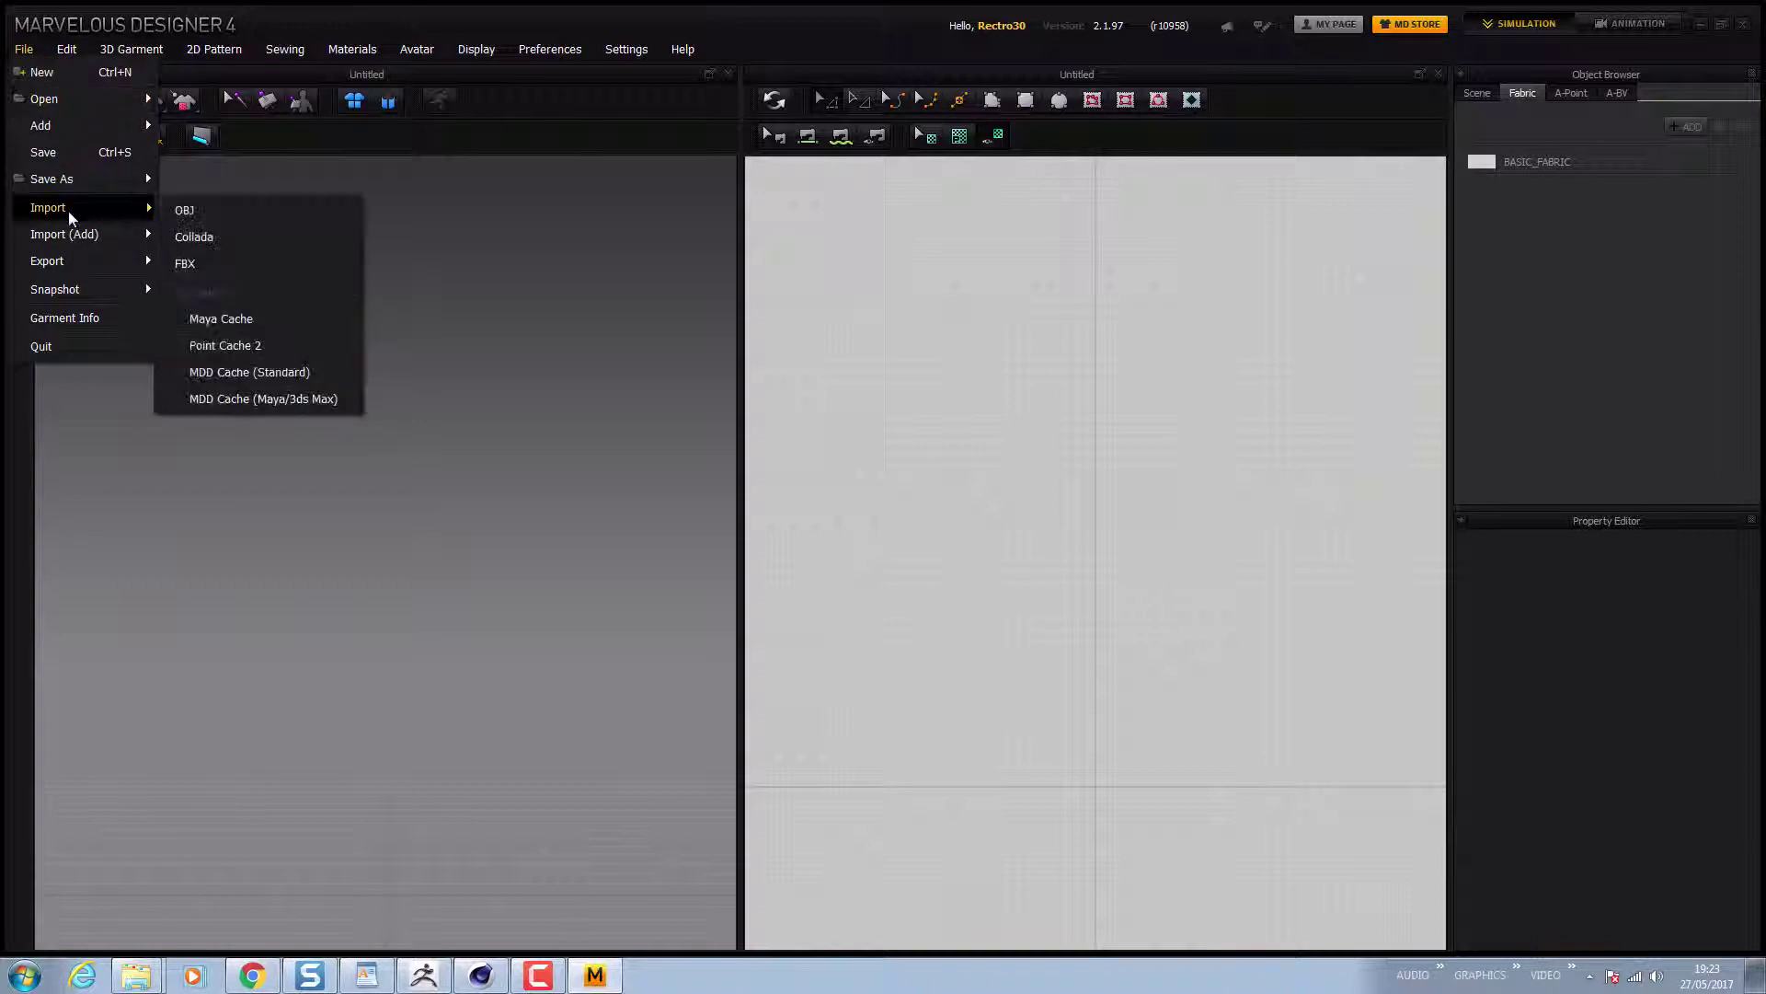
click(213, 210)
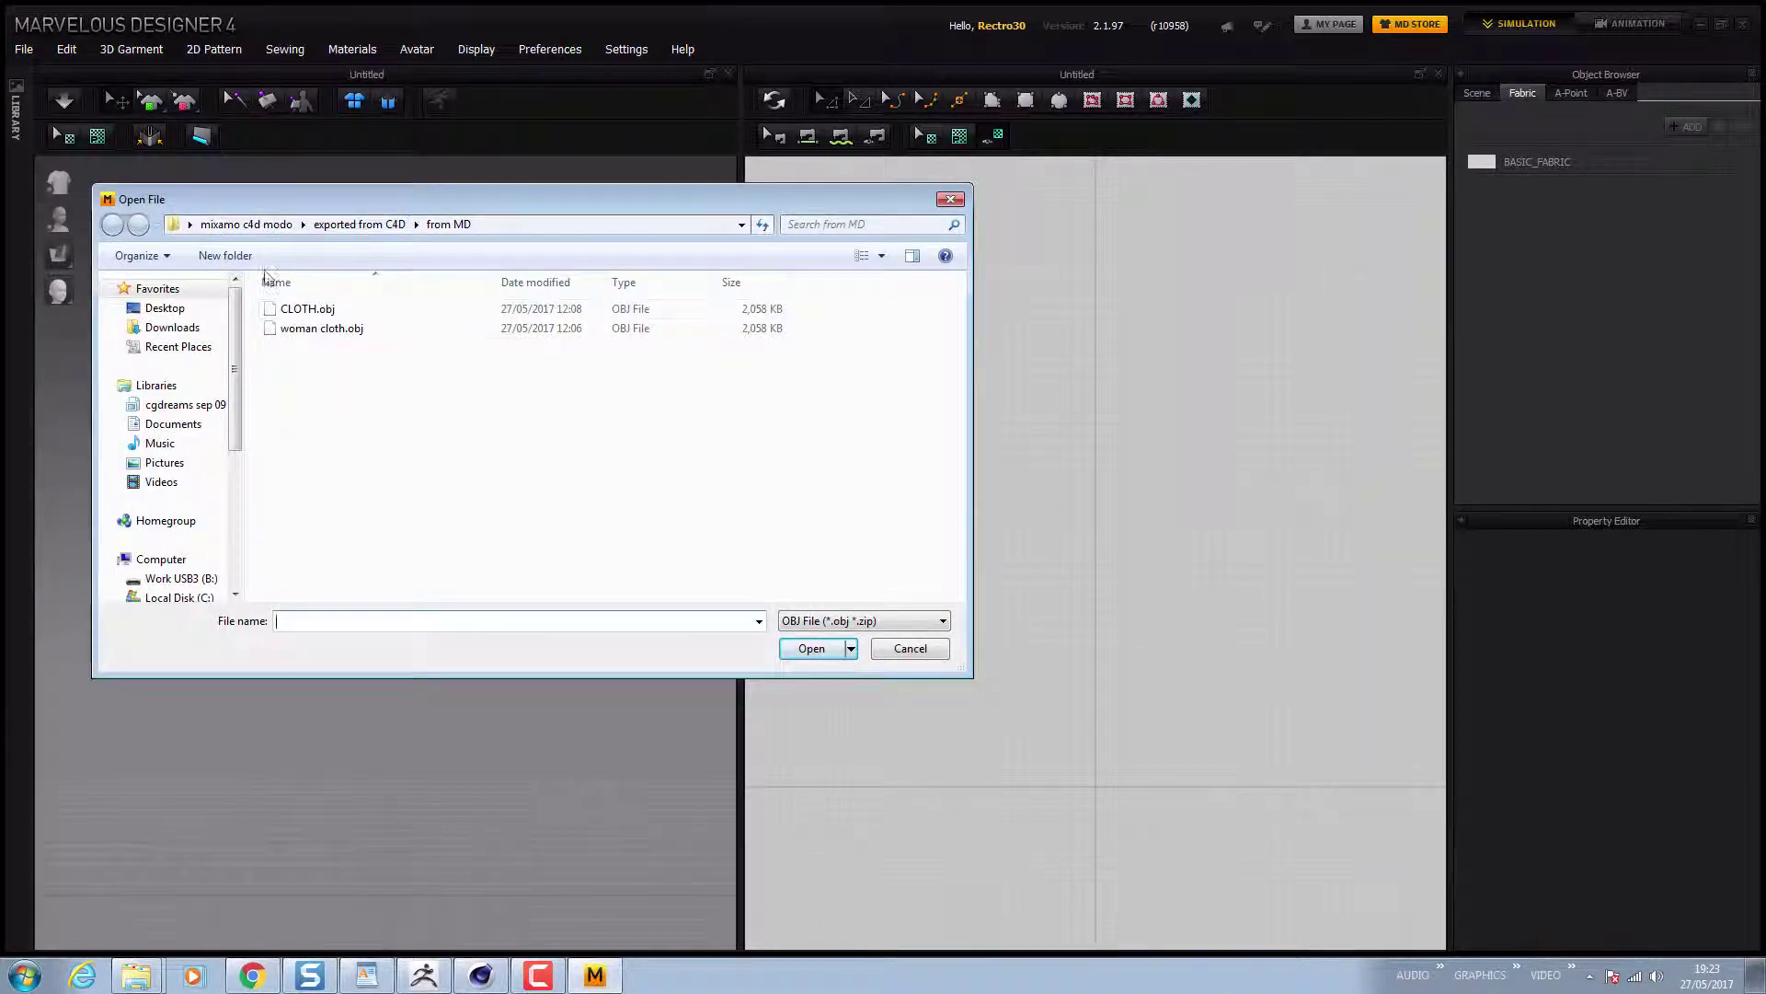
click(172, 314)
double_click(633, 557)
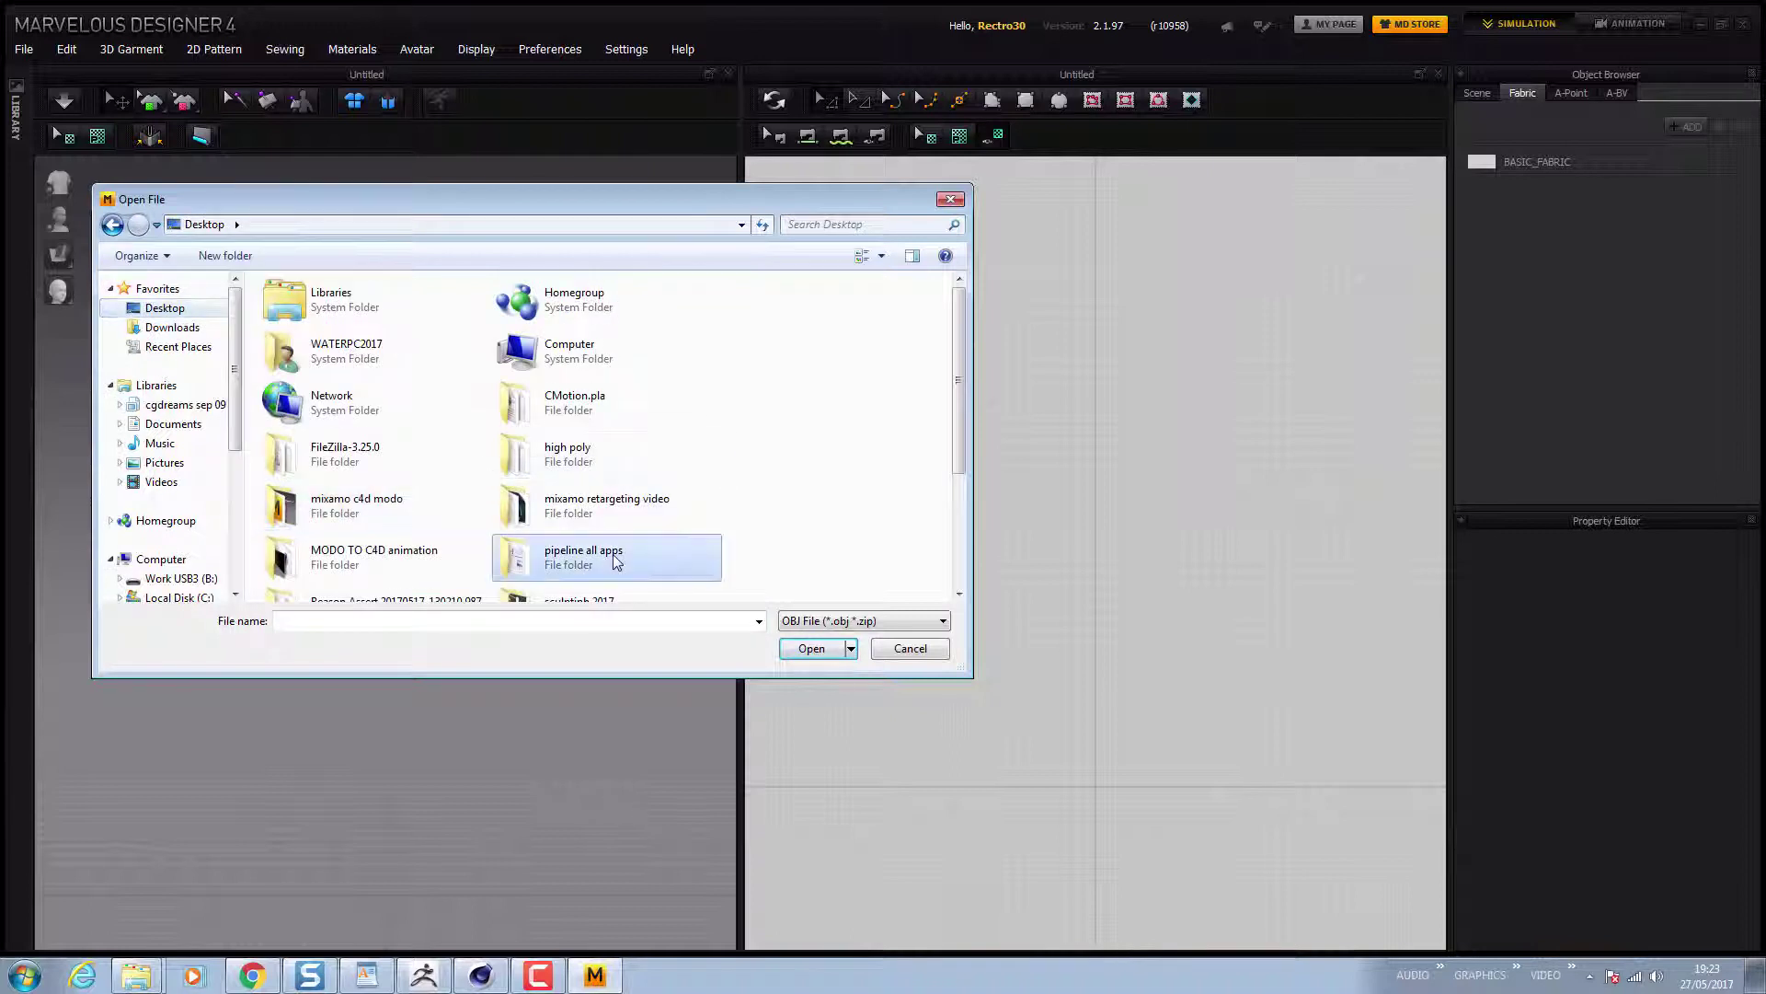
double_click(315, 386)
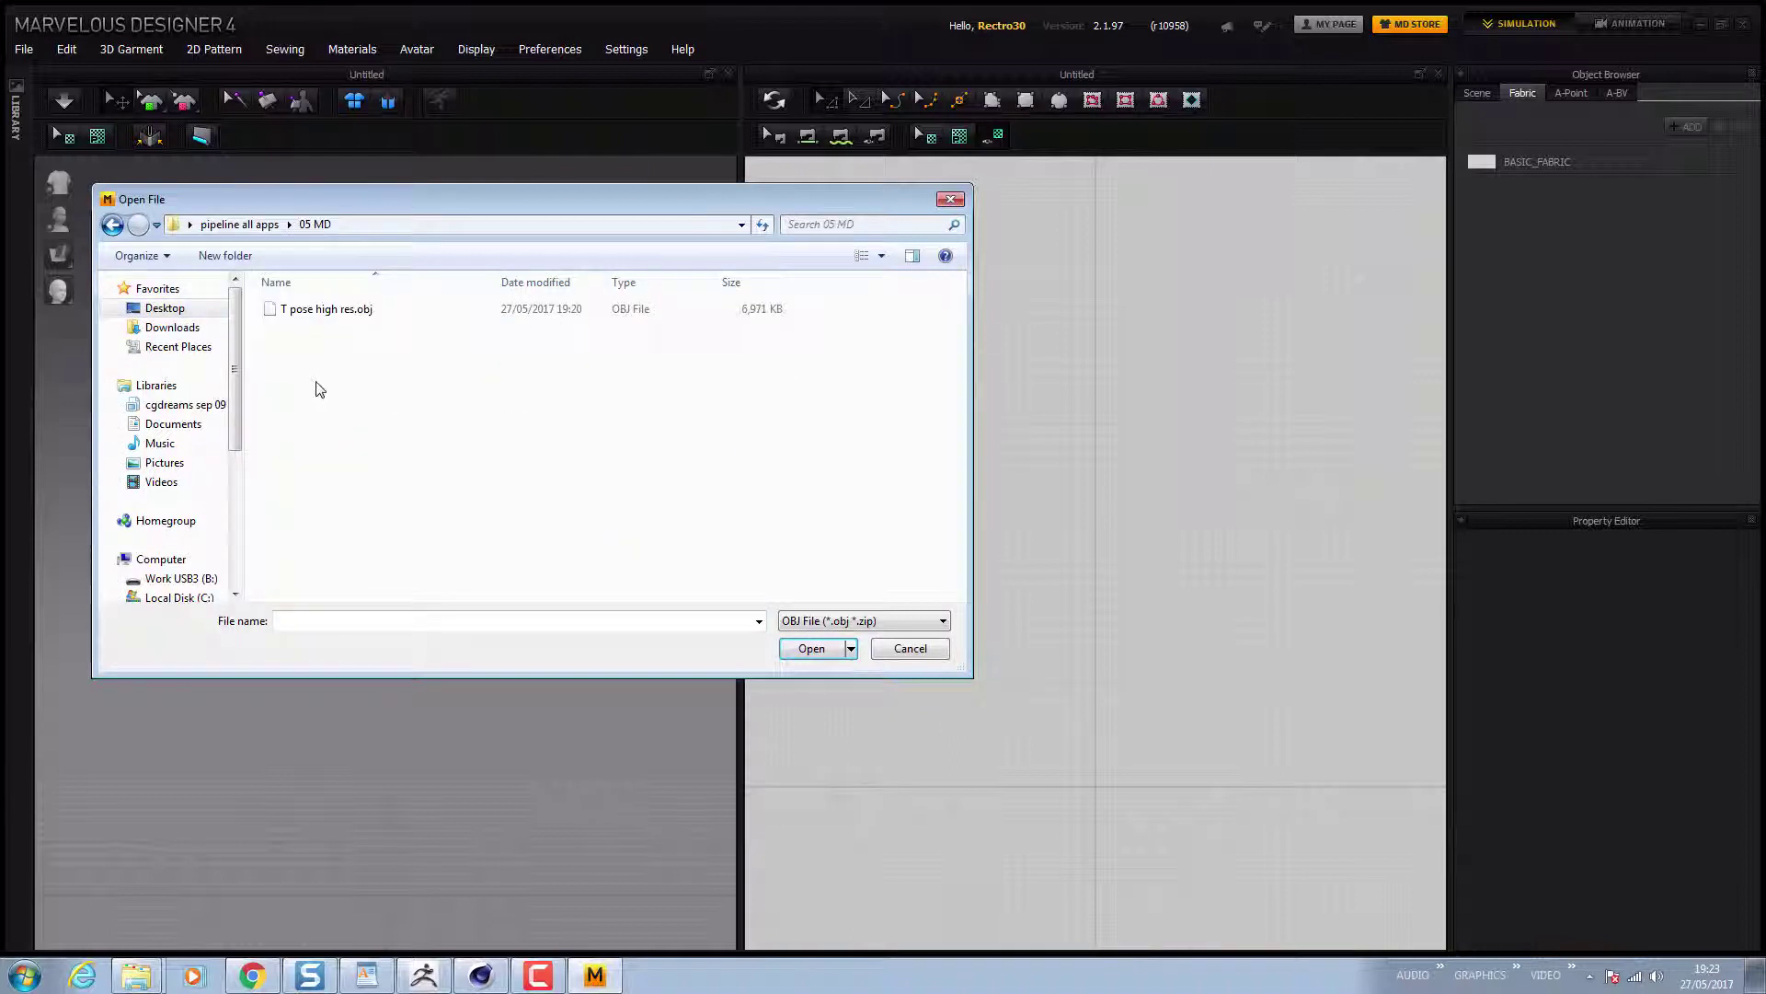
double_click(366, 312)
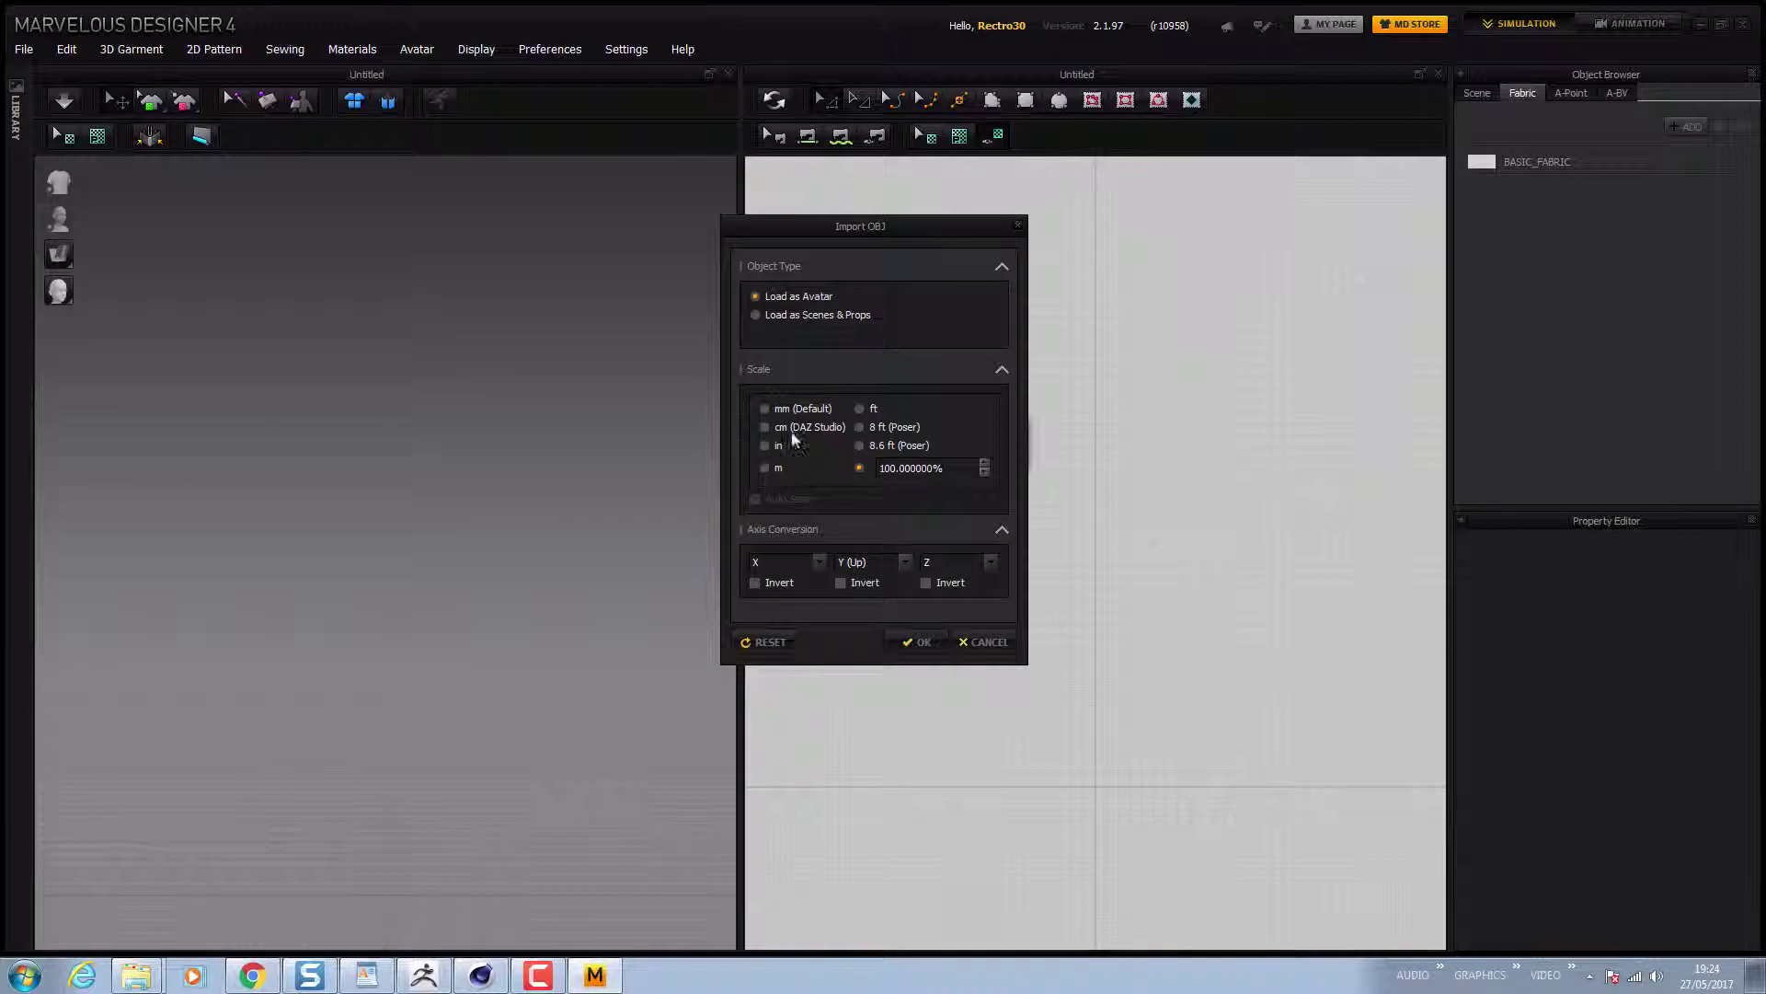
click(769, 423)
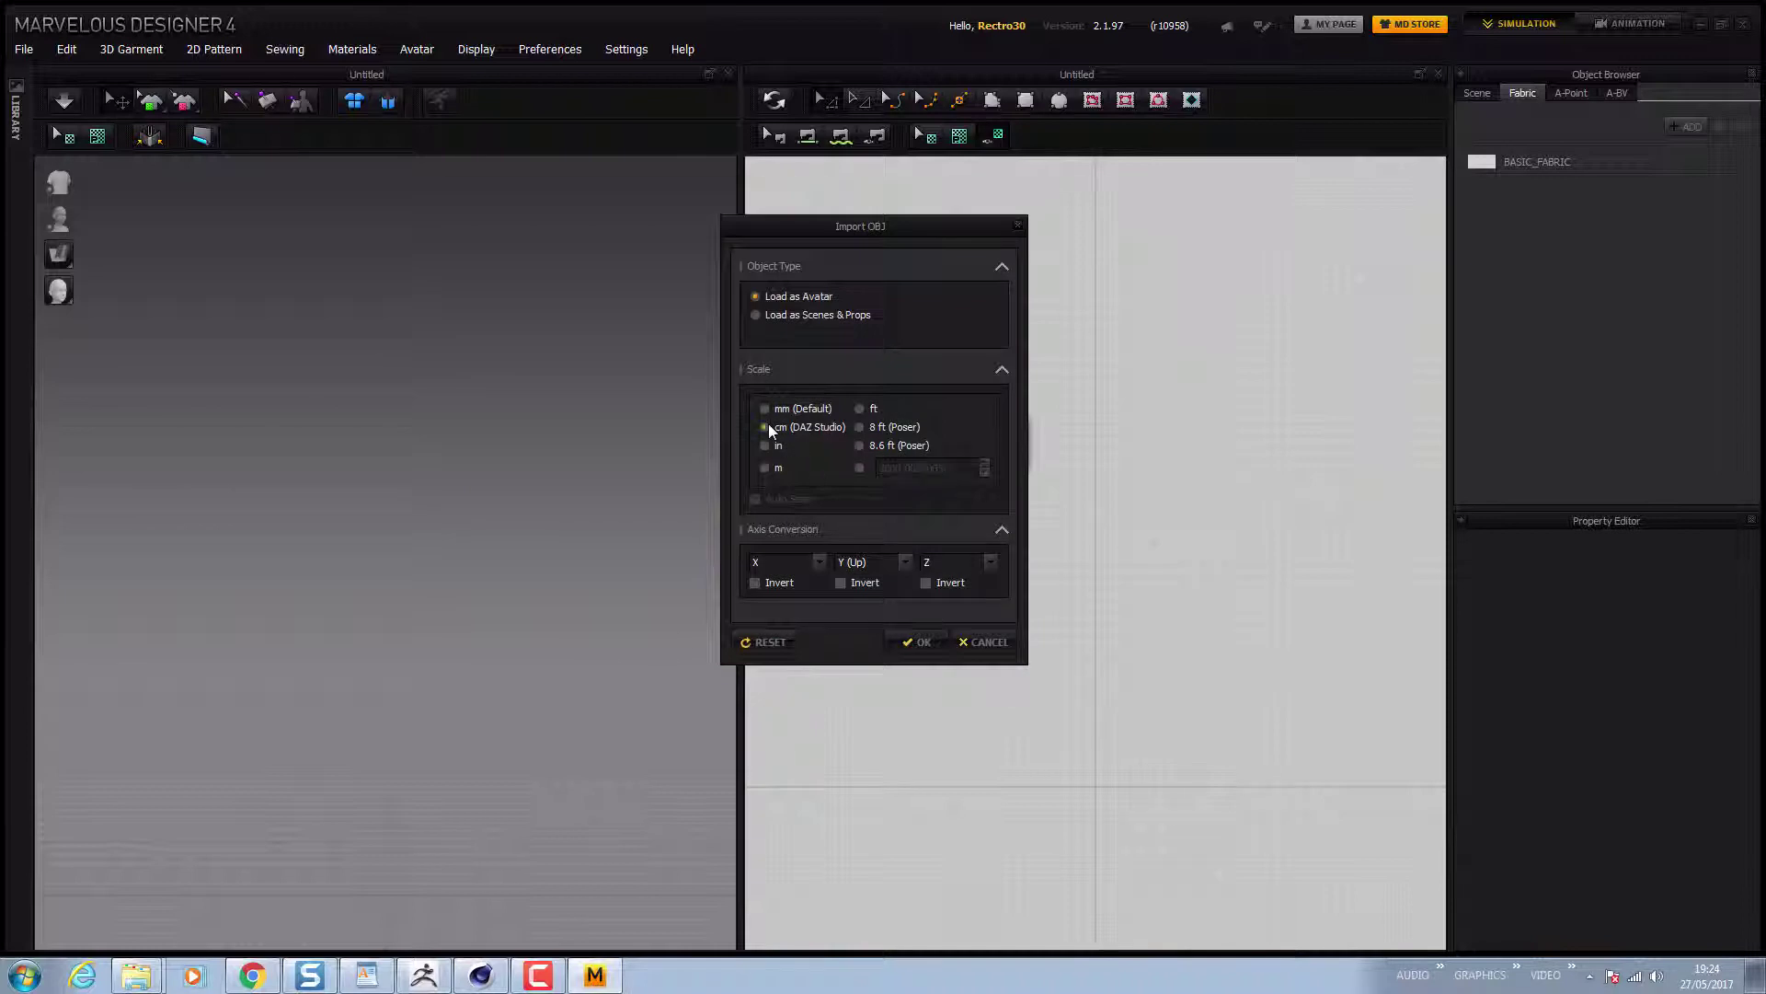
click(915, 641)
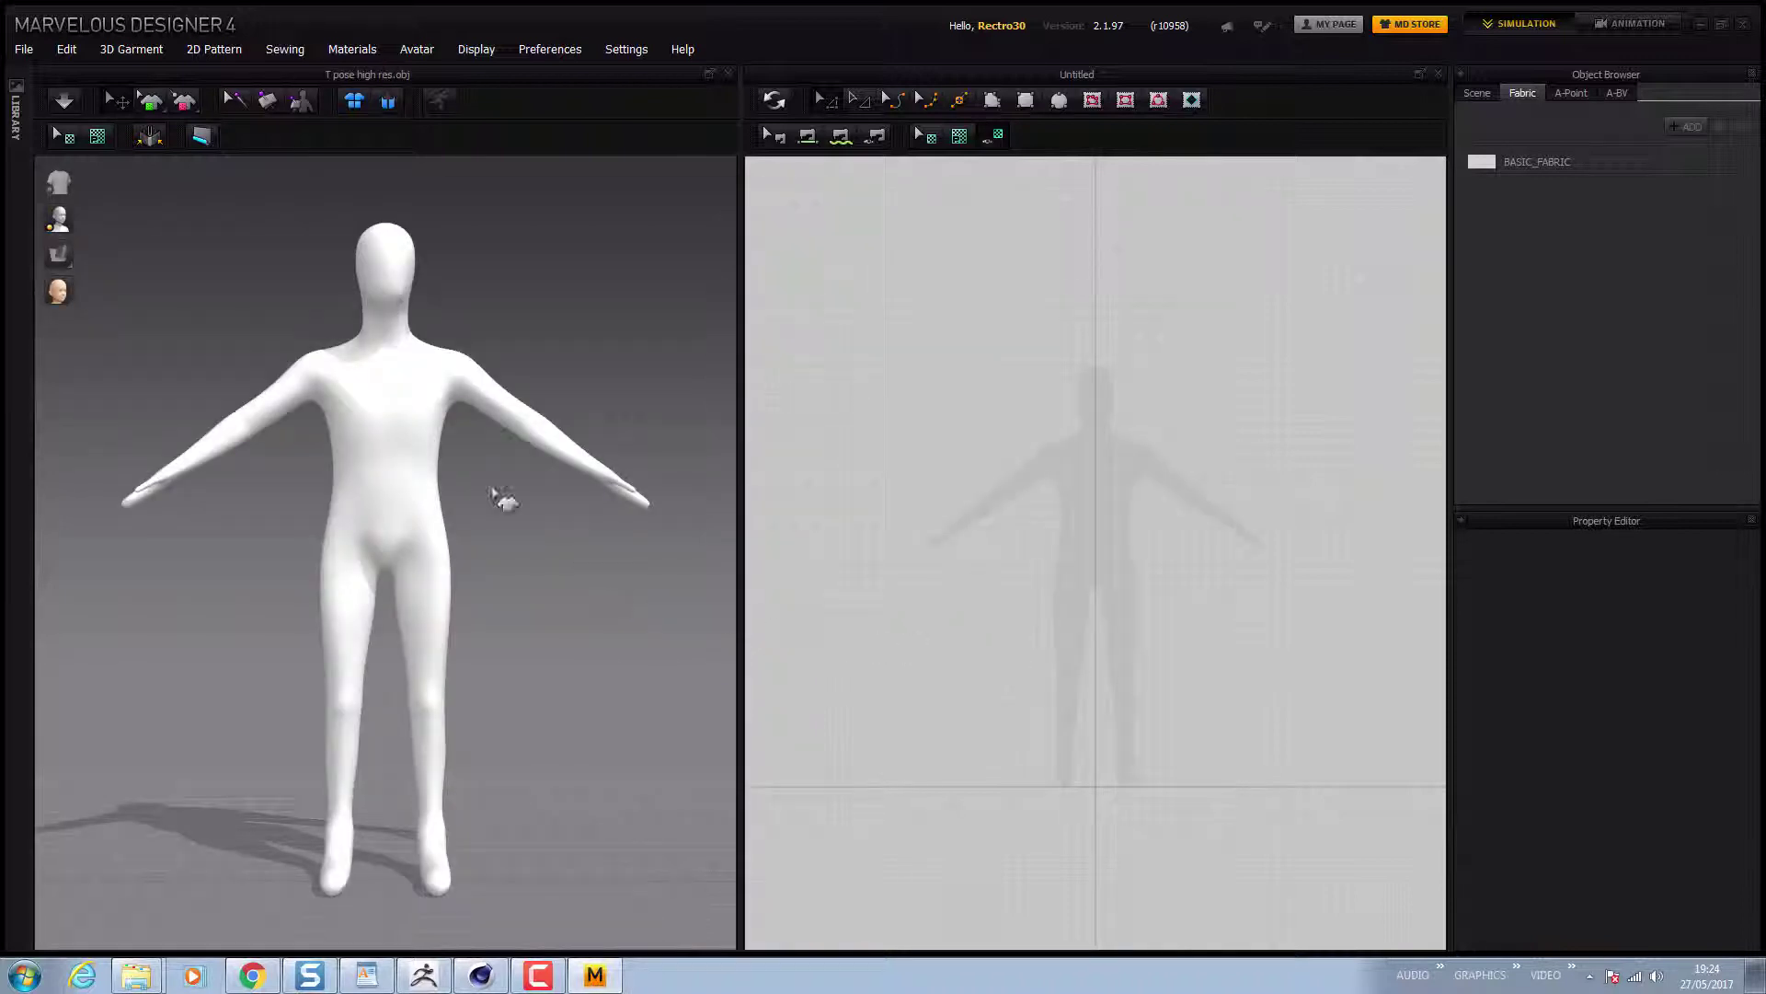
Import the Man-Highres.mdd animation from the "05 MD" folder as a standard MDD cache on the avatar, at cm (DAZ Studio) scale
click(24, 50)
mouse_move(86, 208)
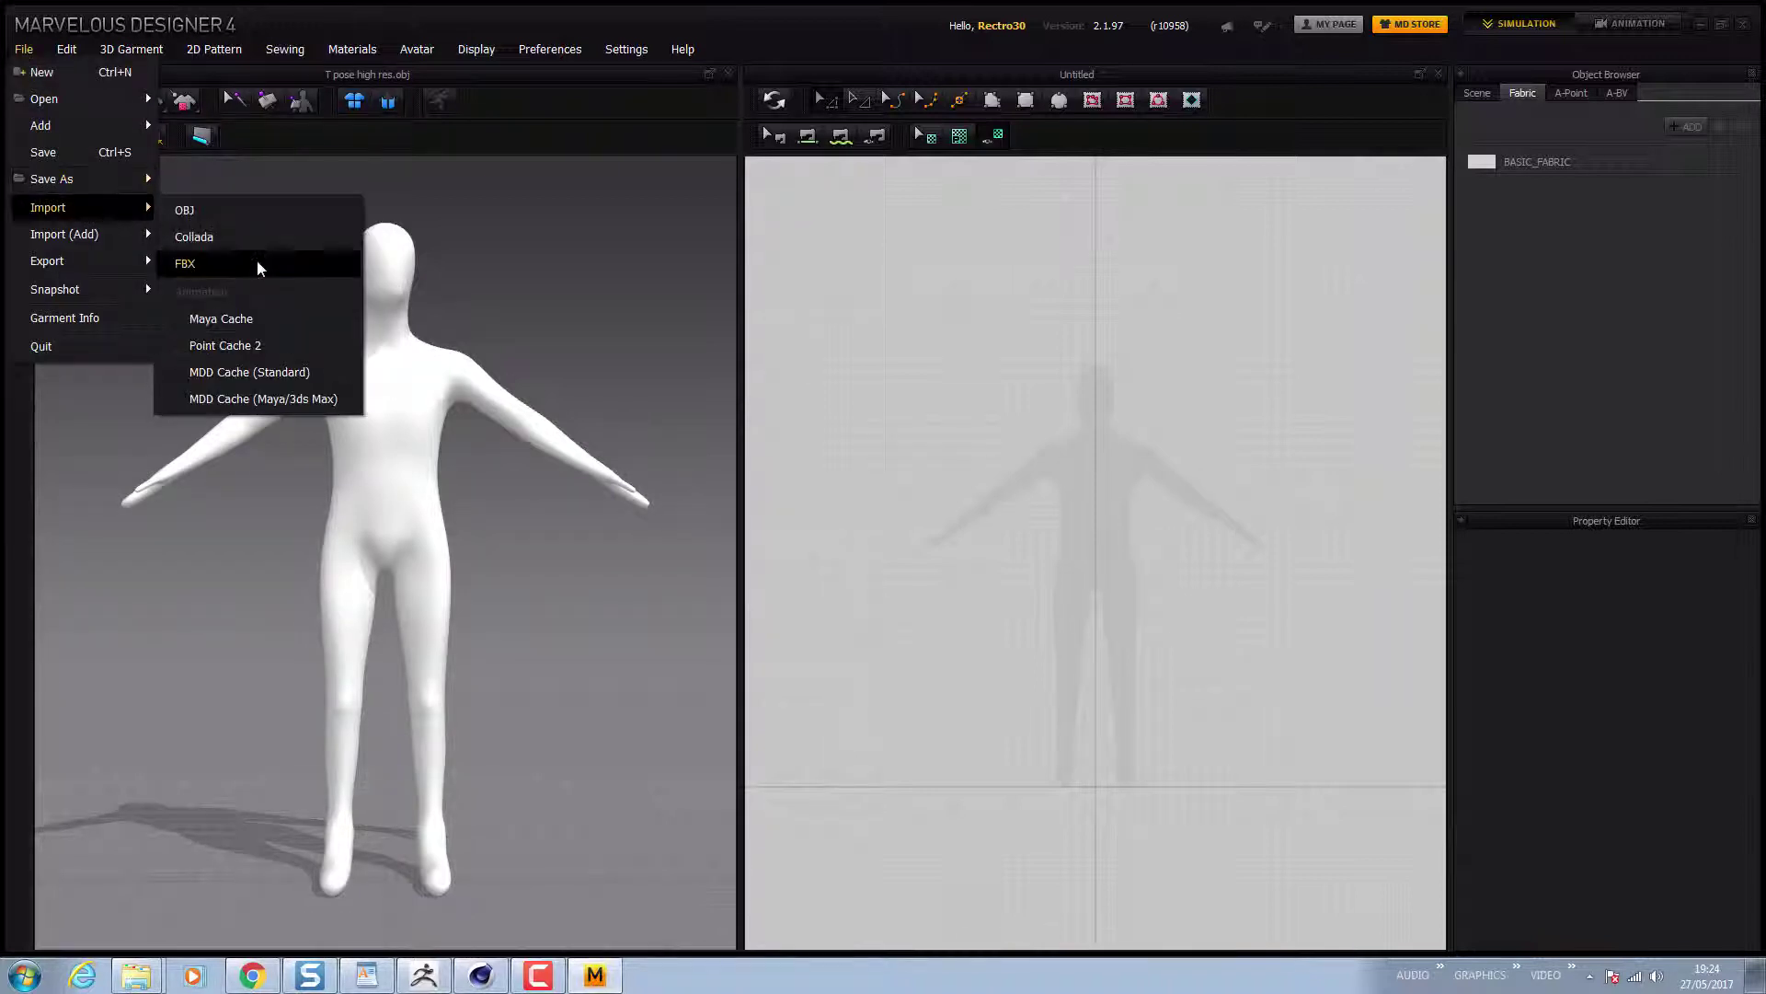
click(302, 373)
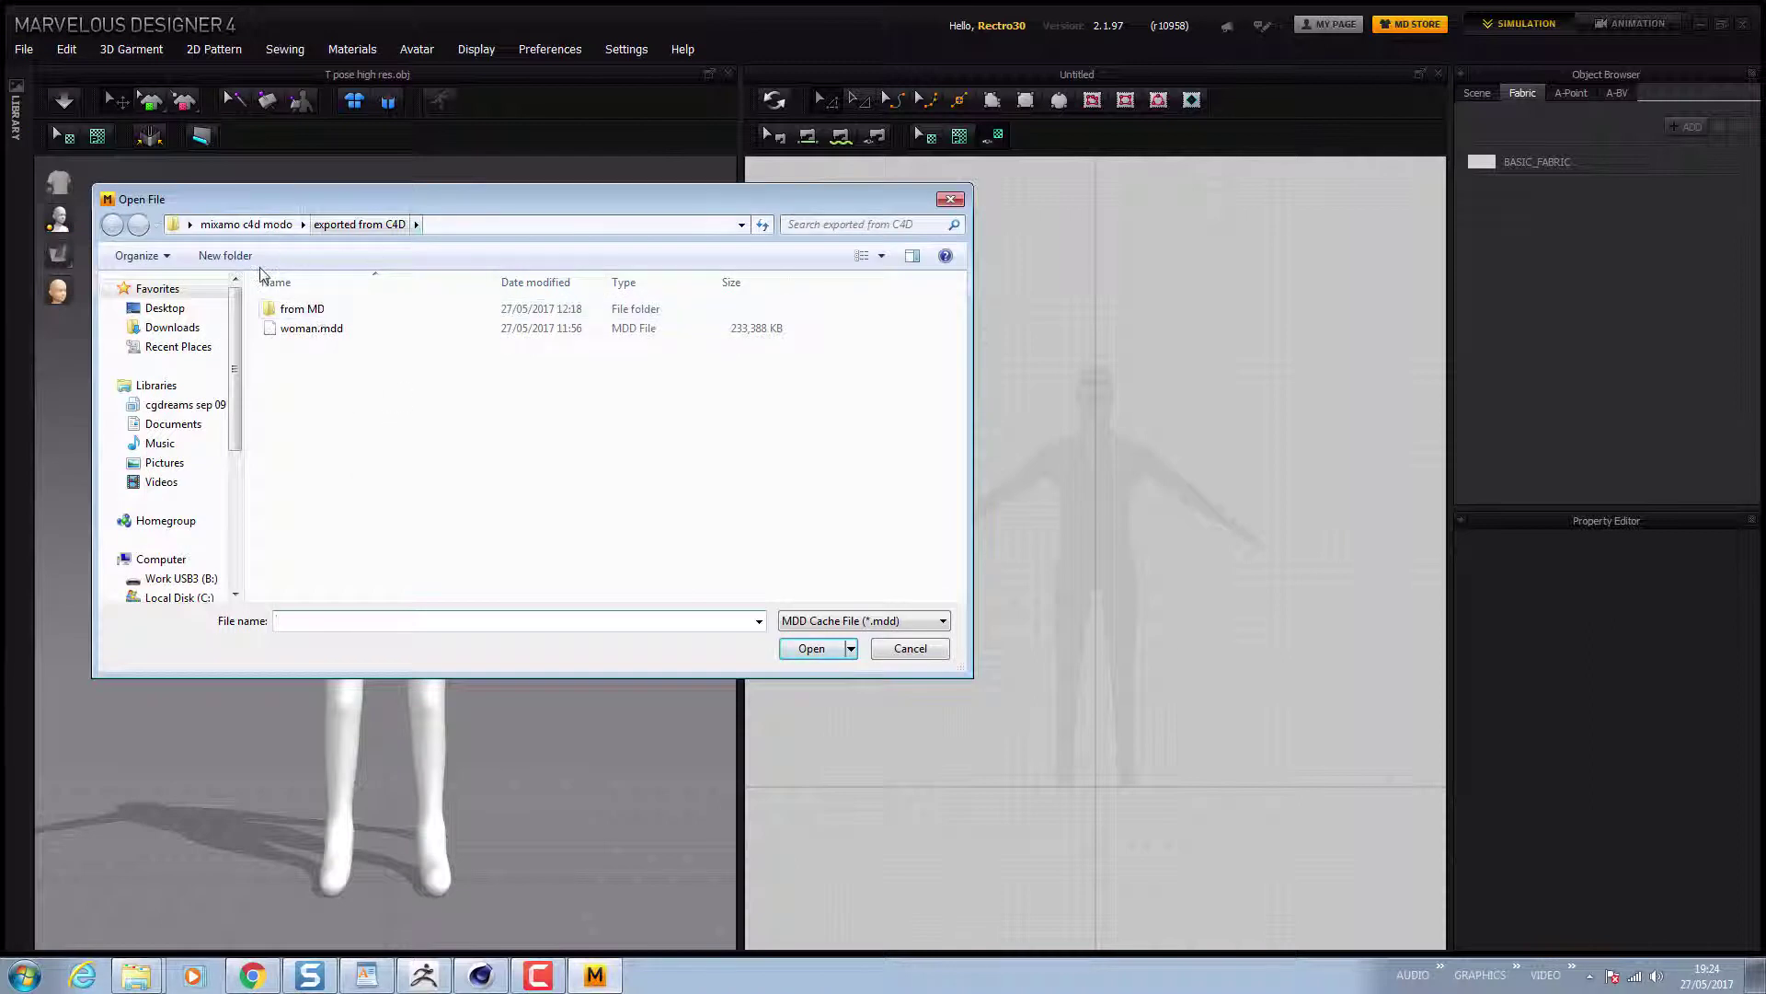
click(171, 310)
double_click(796, 455)
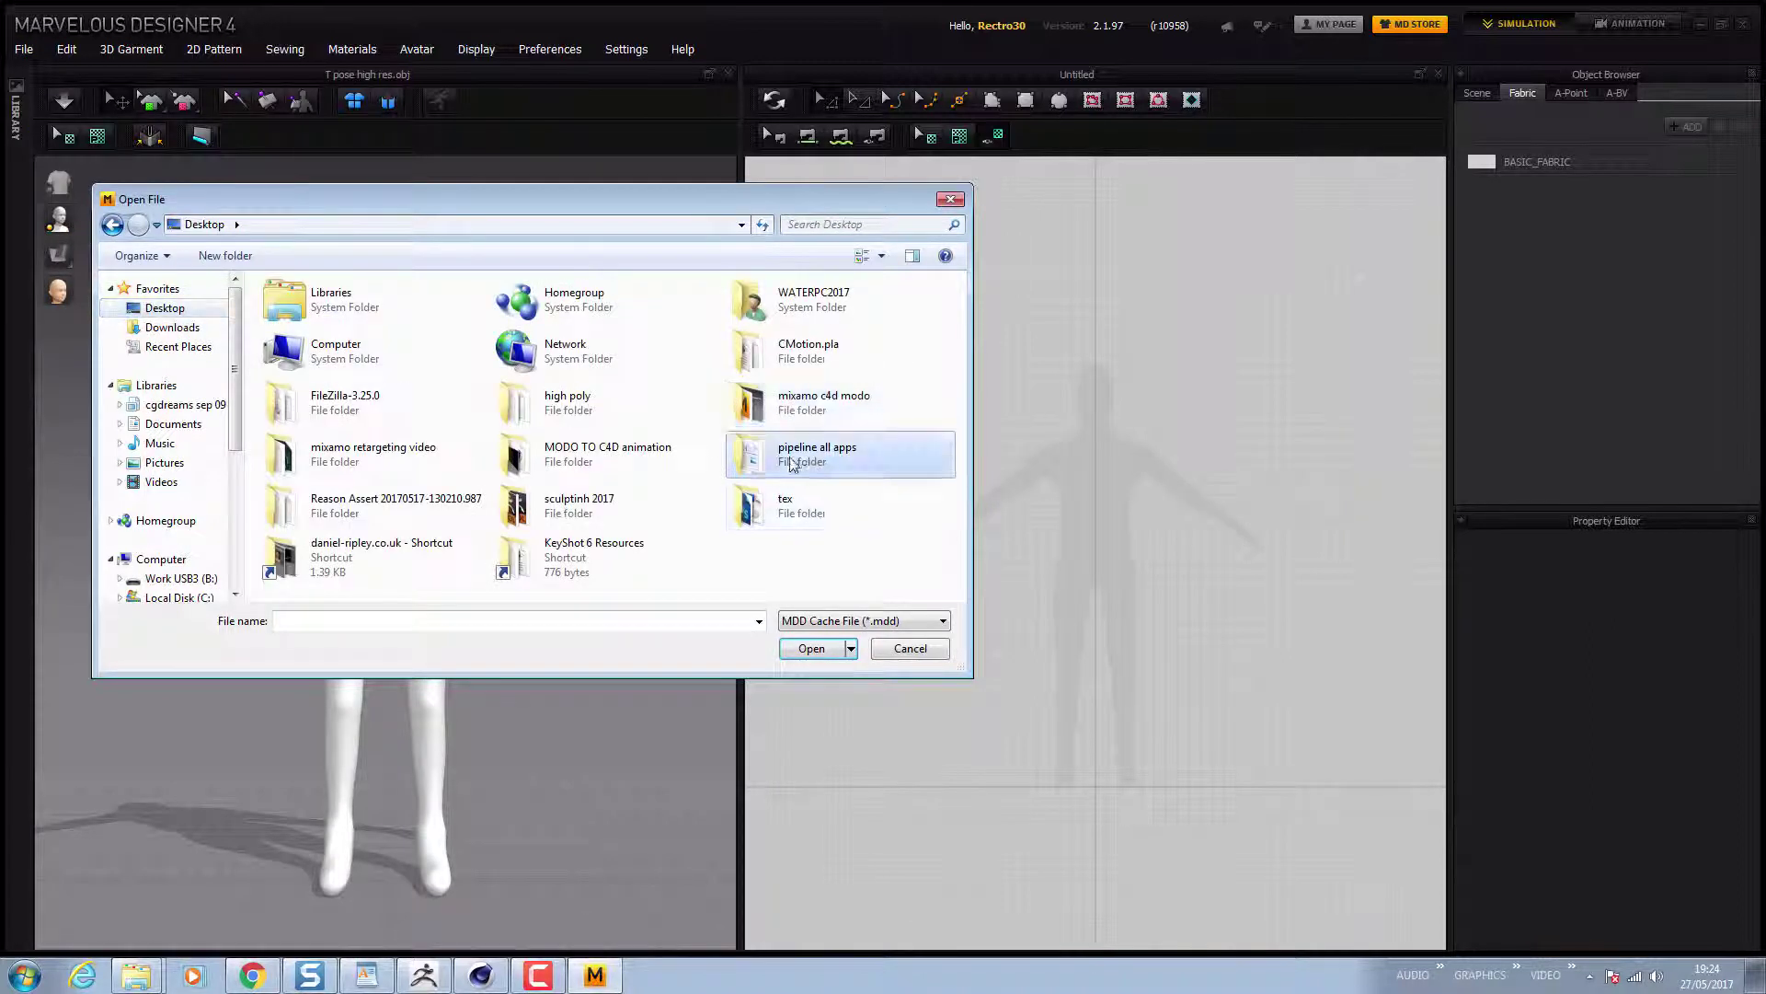
double_click(316, 387)
double_click(361, 309)
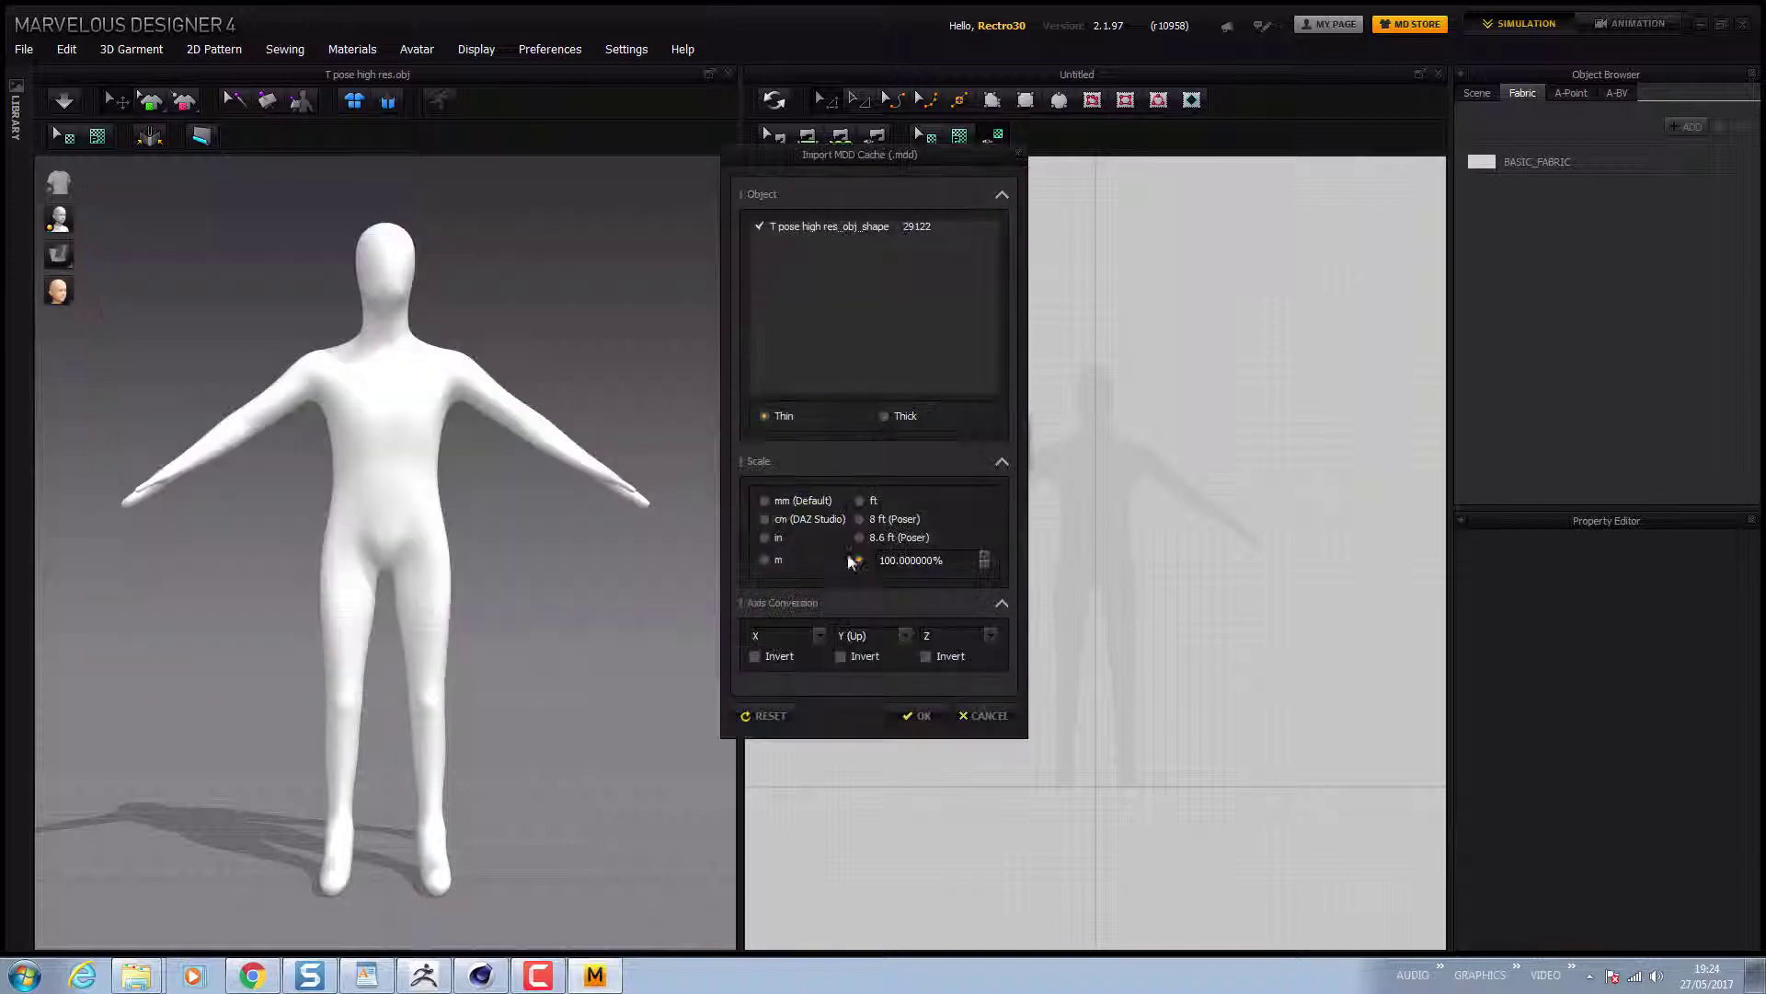
click(764, 520)
click(918, 714)
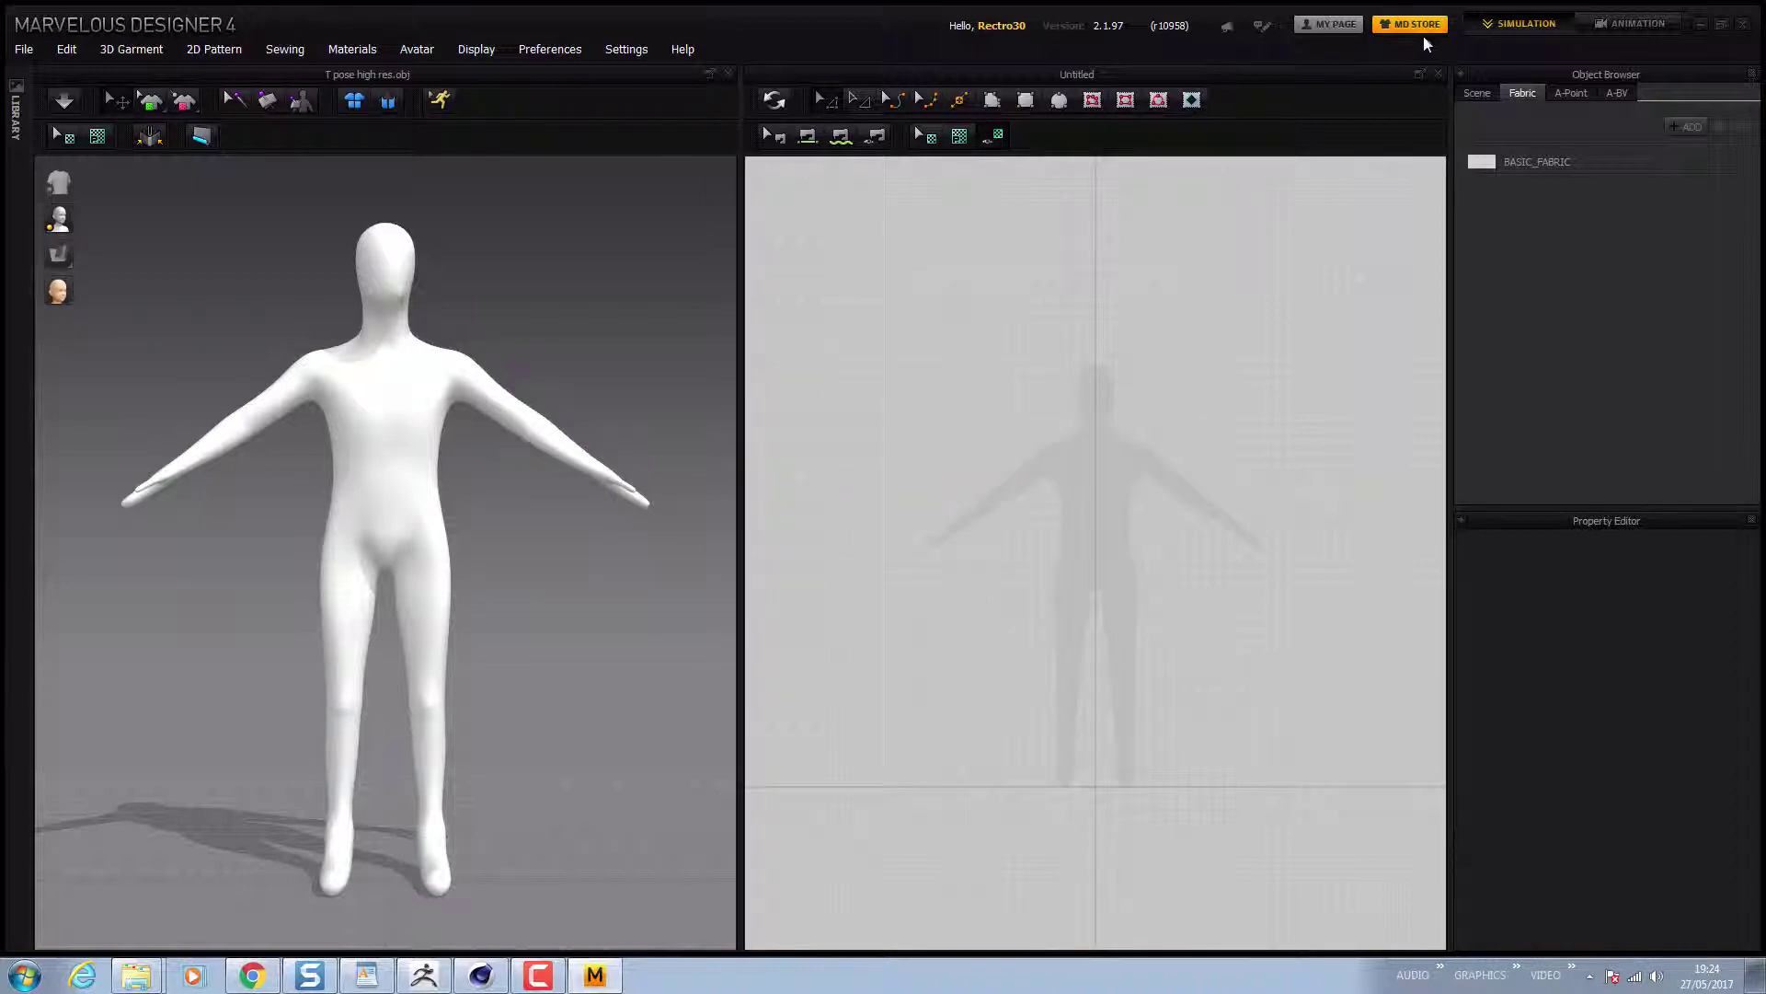
Play the avatar's imported motion in animation mode, then return the timeline to frame 0
click(1627, 26)
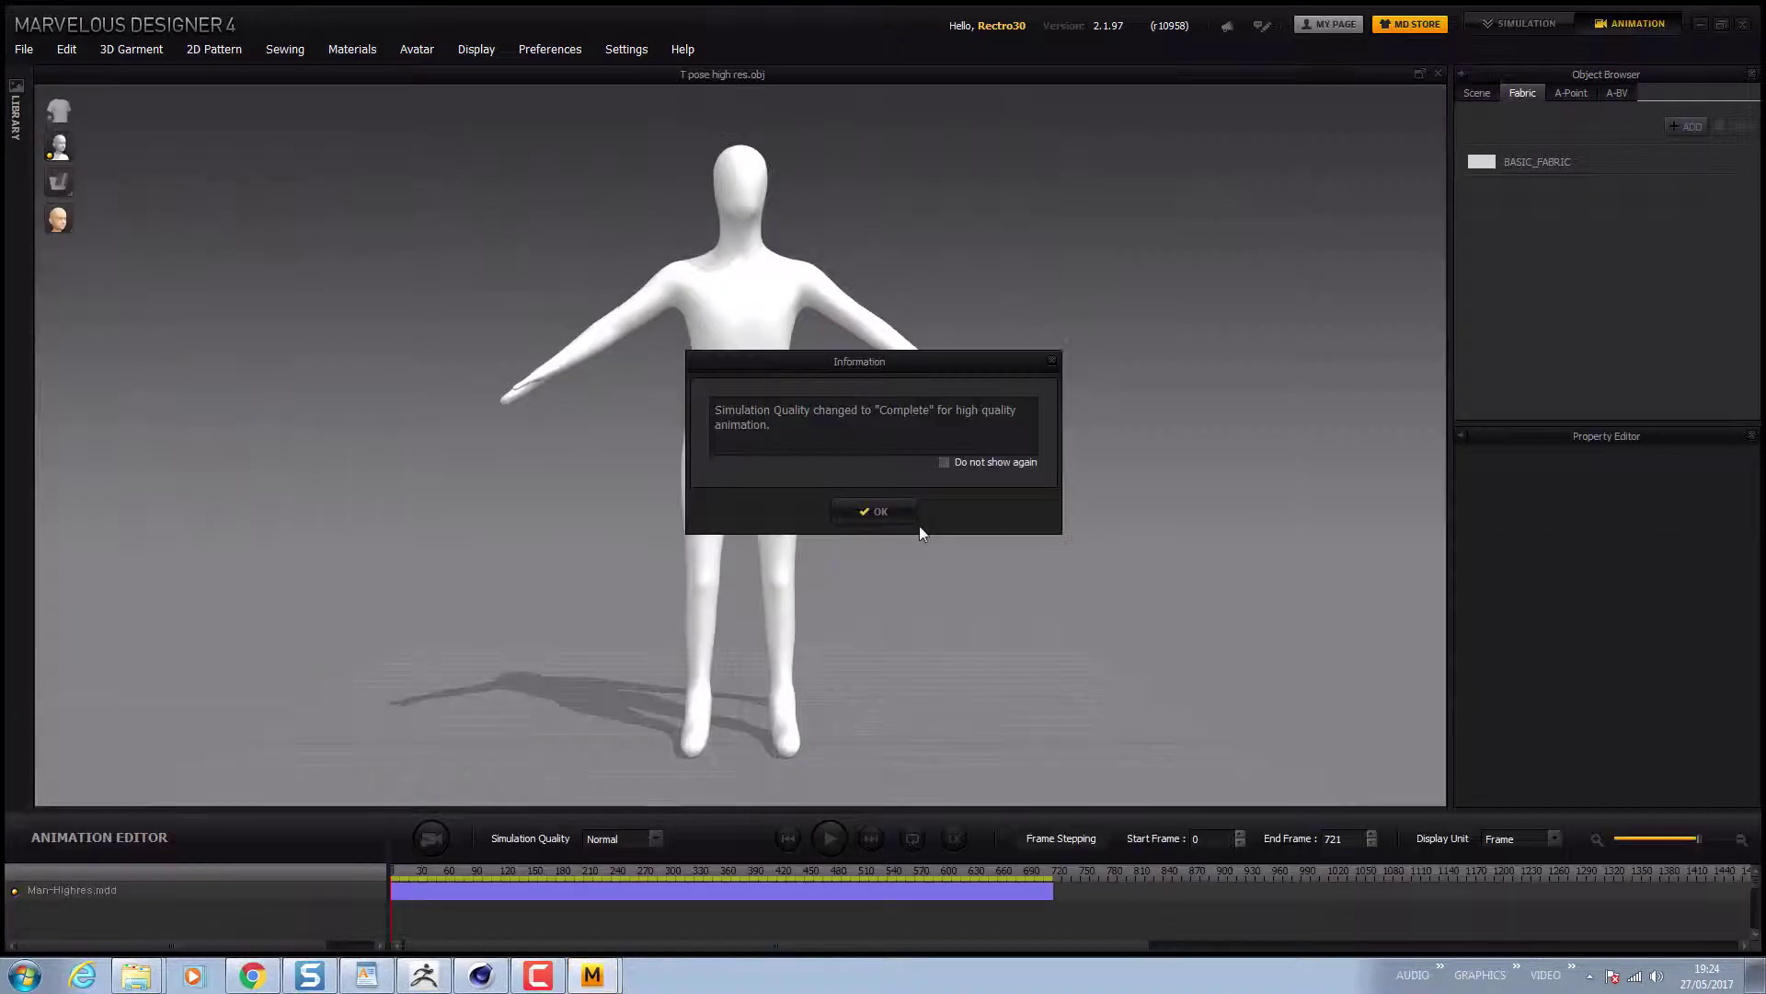
click(880, 512)
click(830, 838)
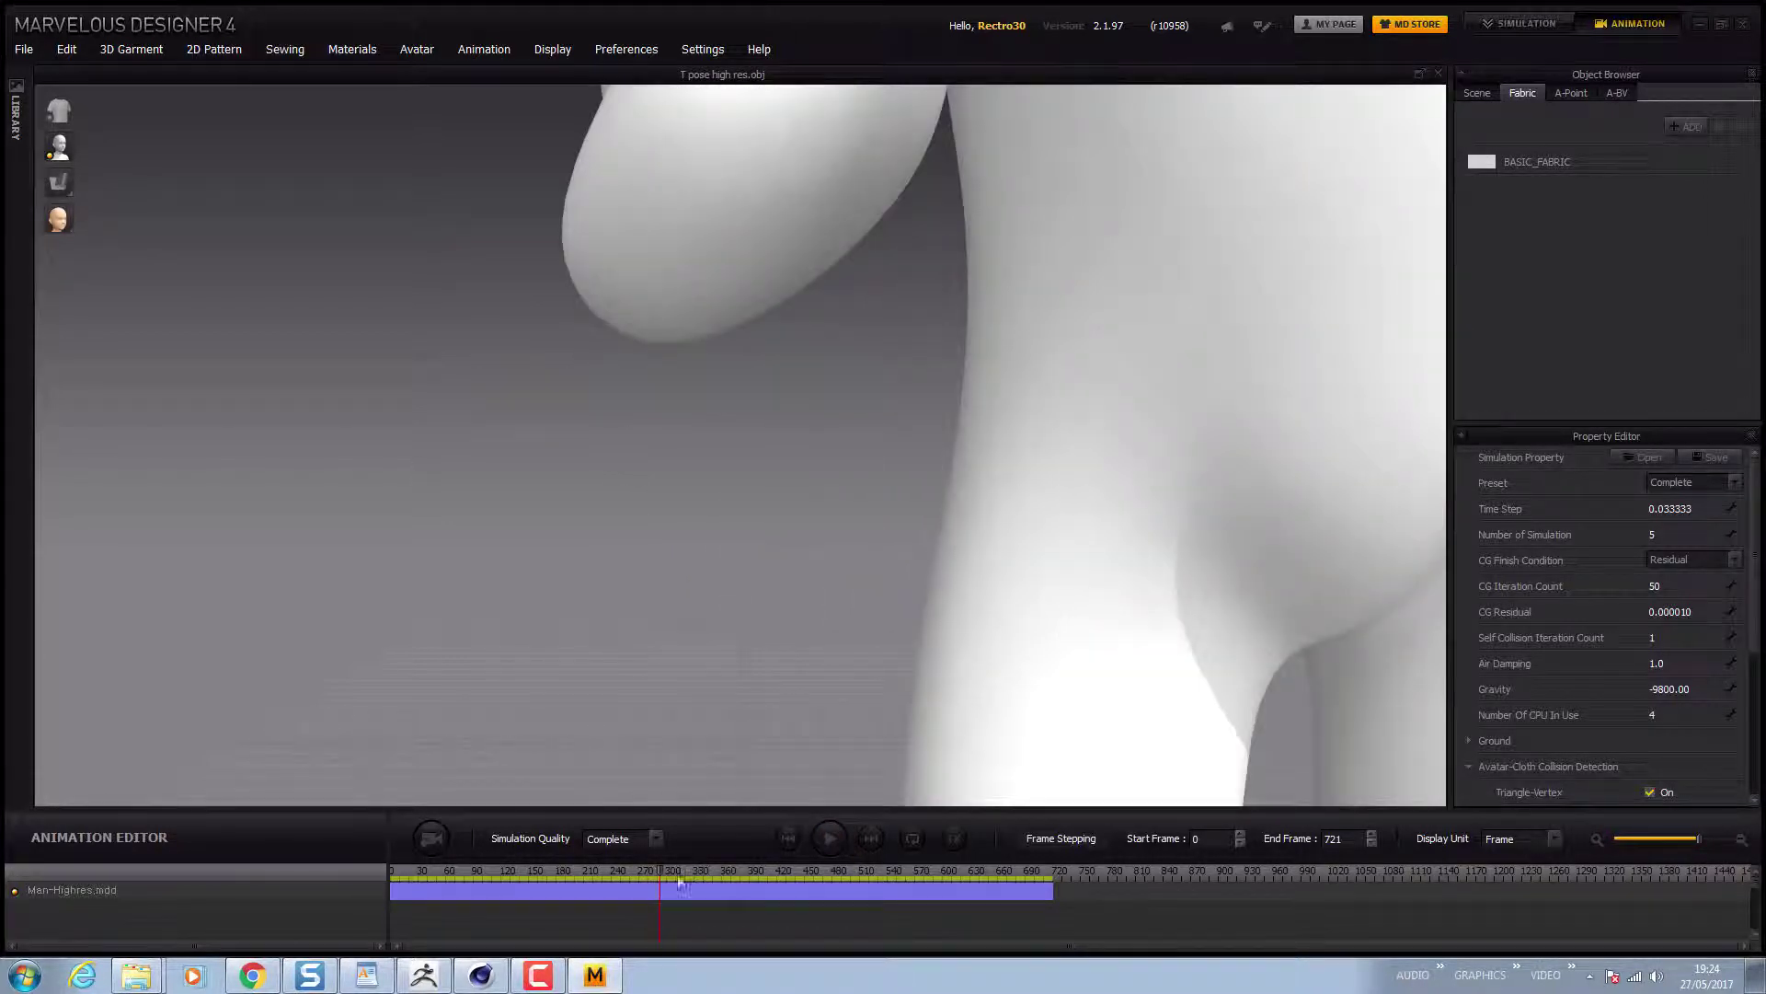
drag(662, 870, 372, 839)
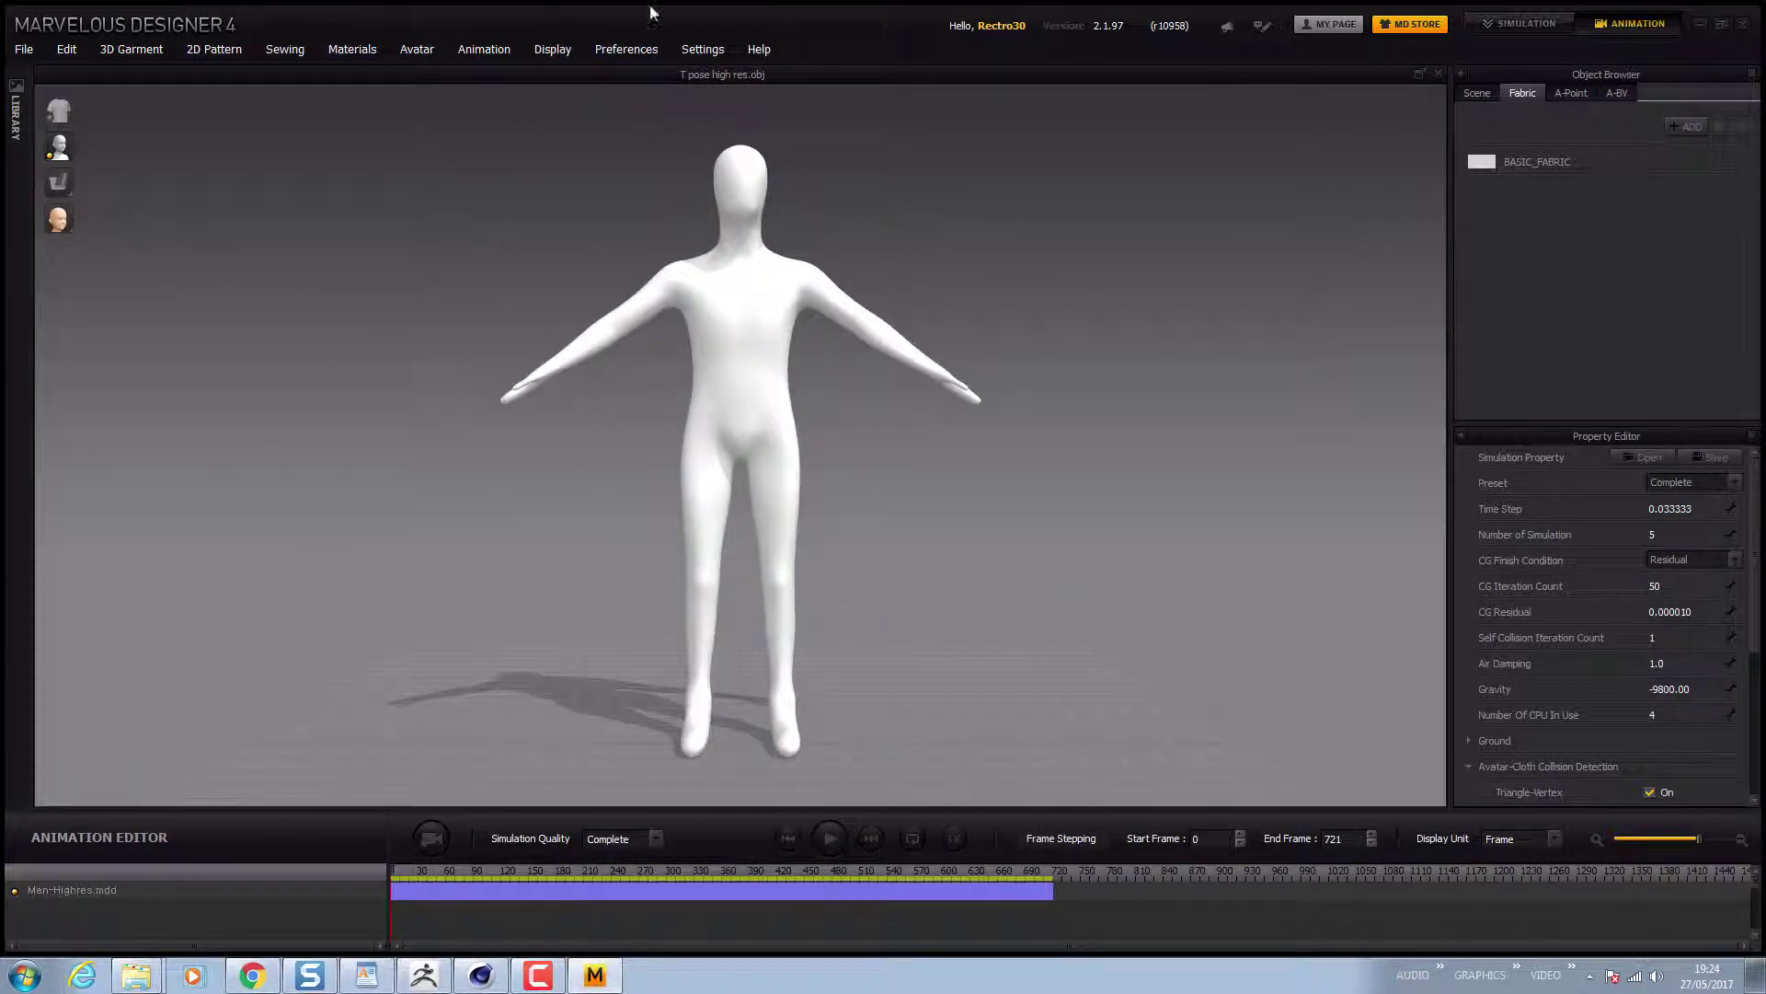
Examine the user settings for shortcuts, graphic options, view controls, default files and other defaults
click(702, 50)
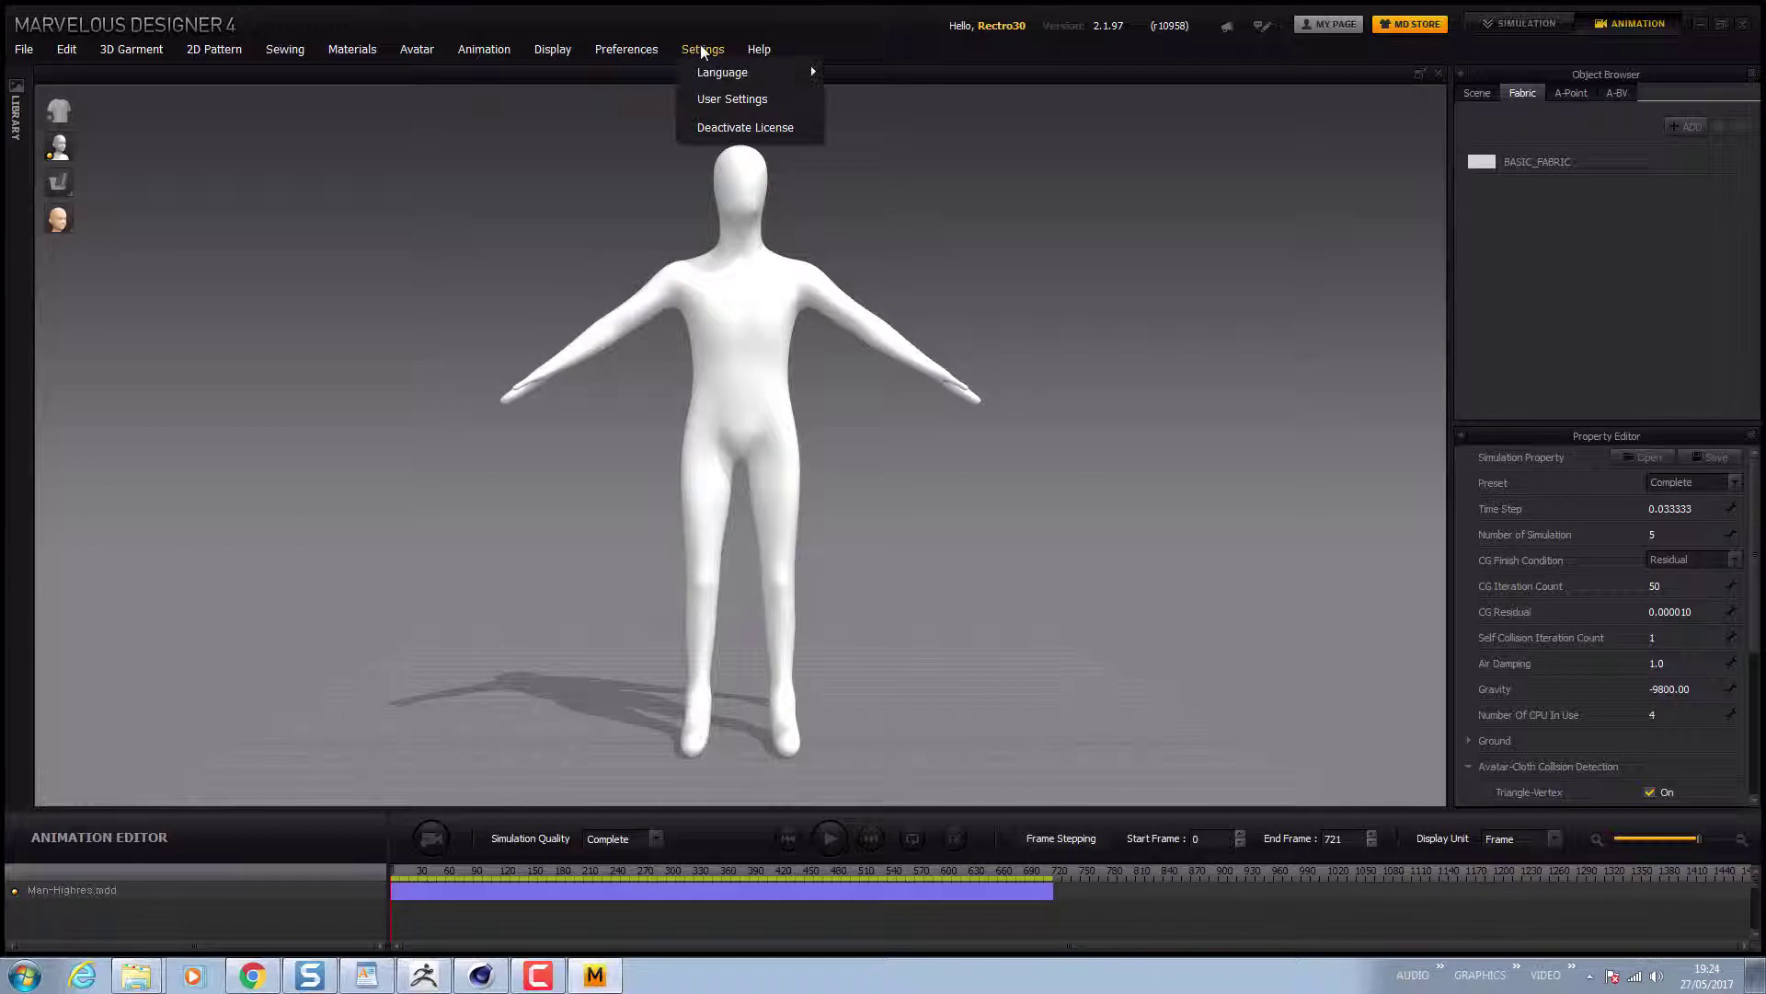
click(757, 99)
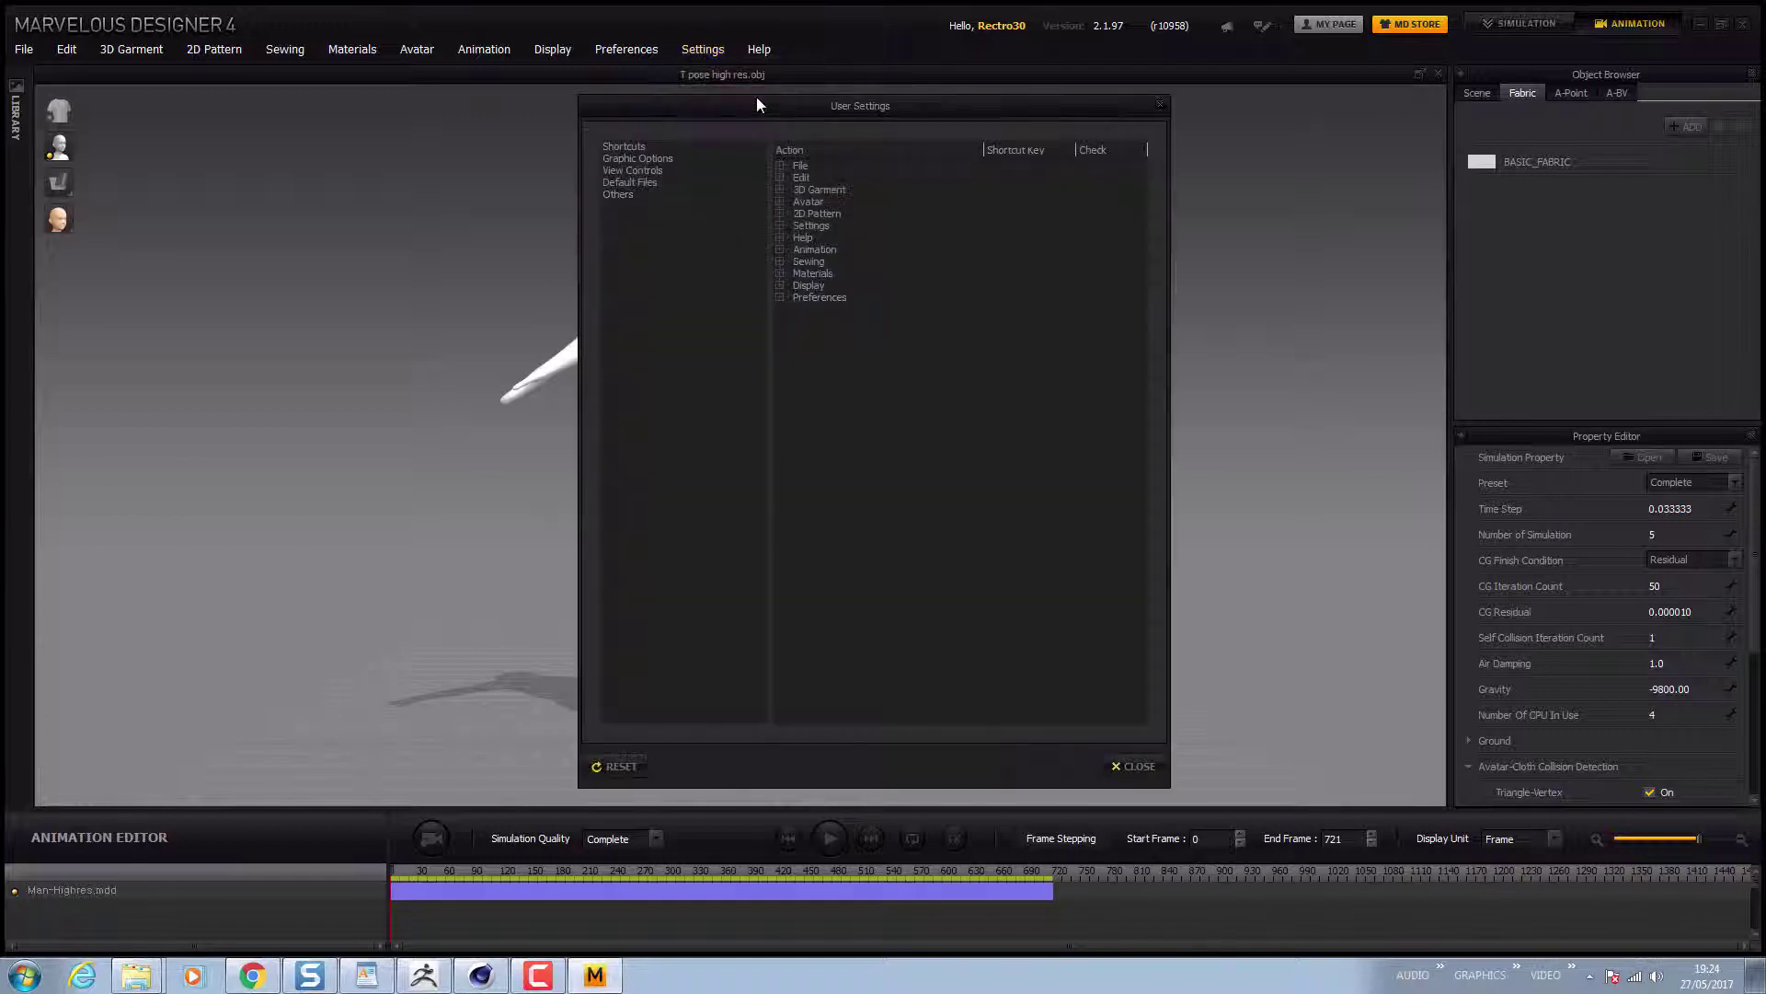
click(798, 178)
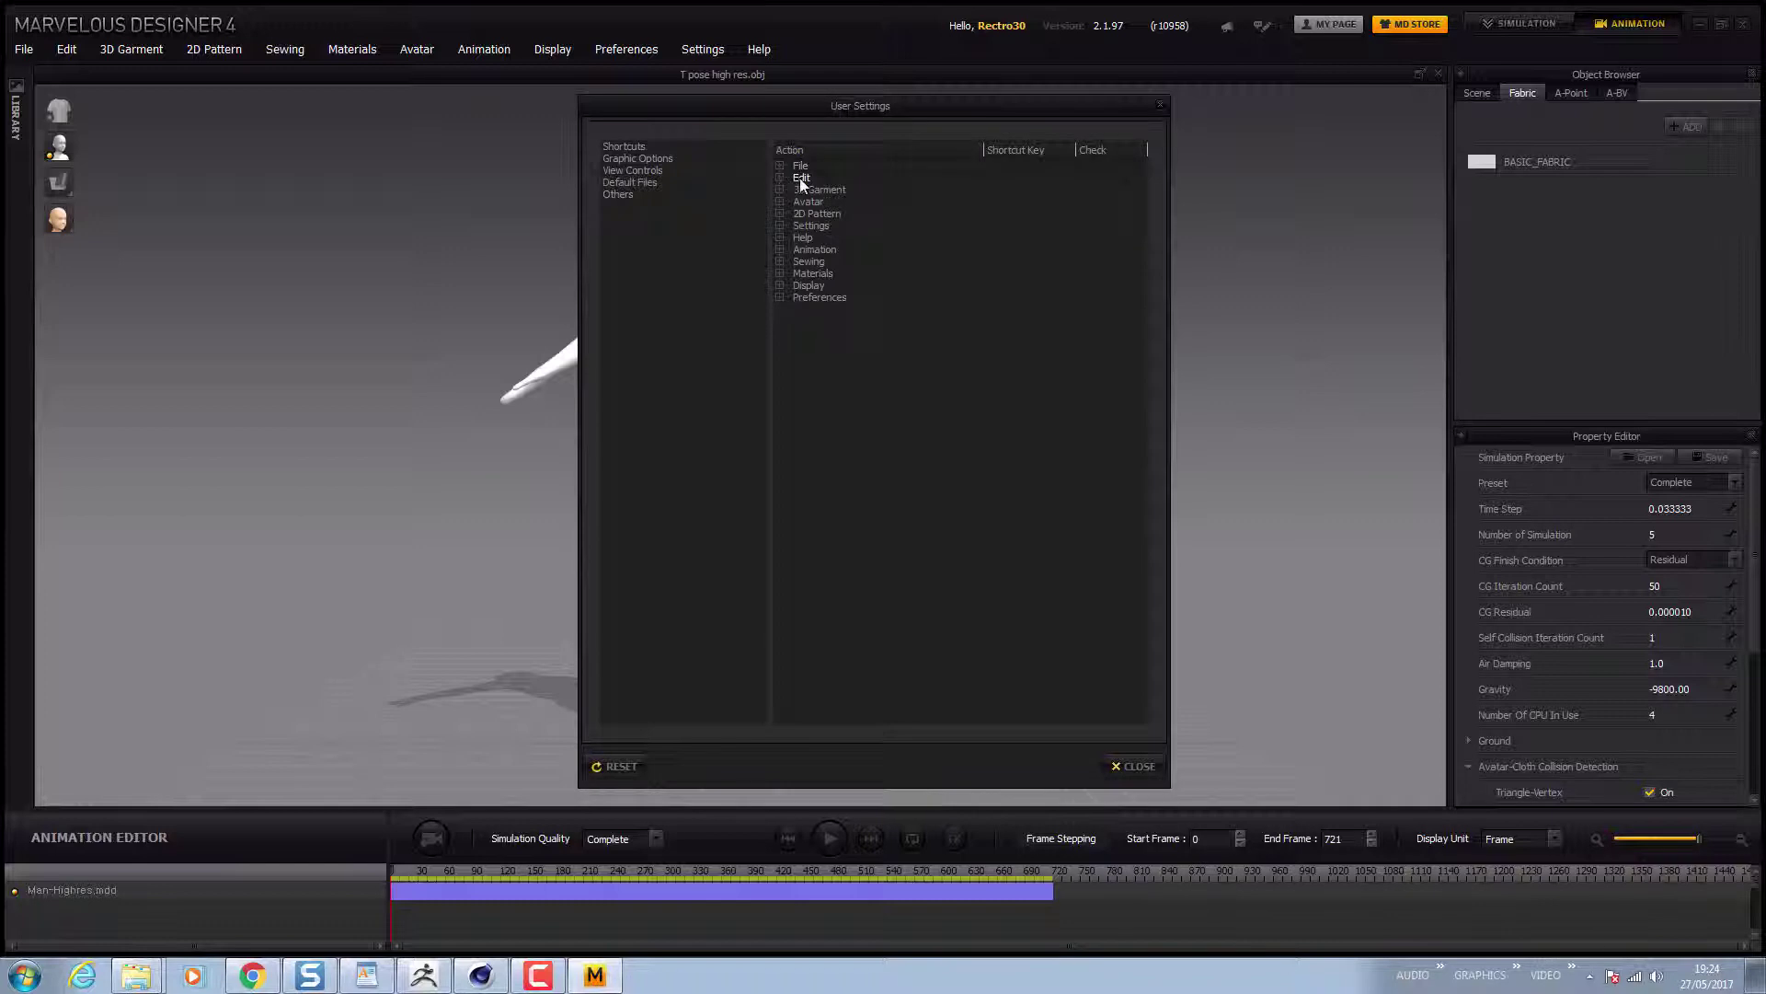
click(820, 298)
click(779, 297)
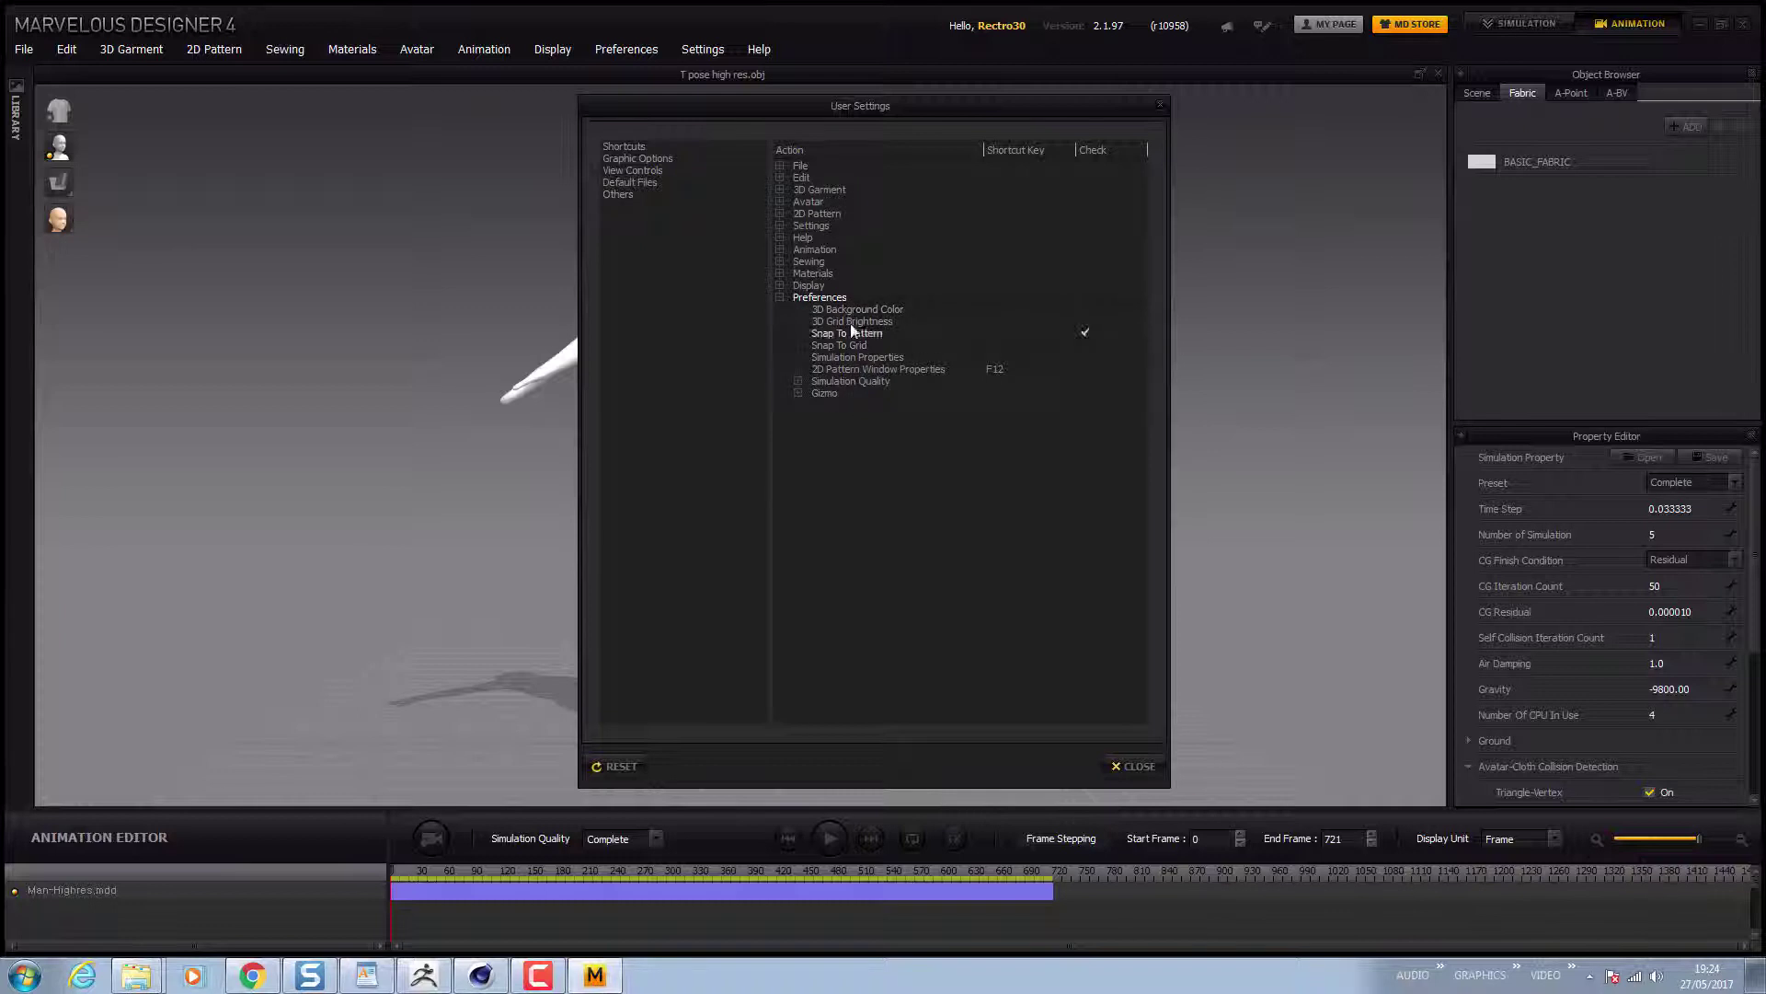
click(660, 160)
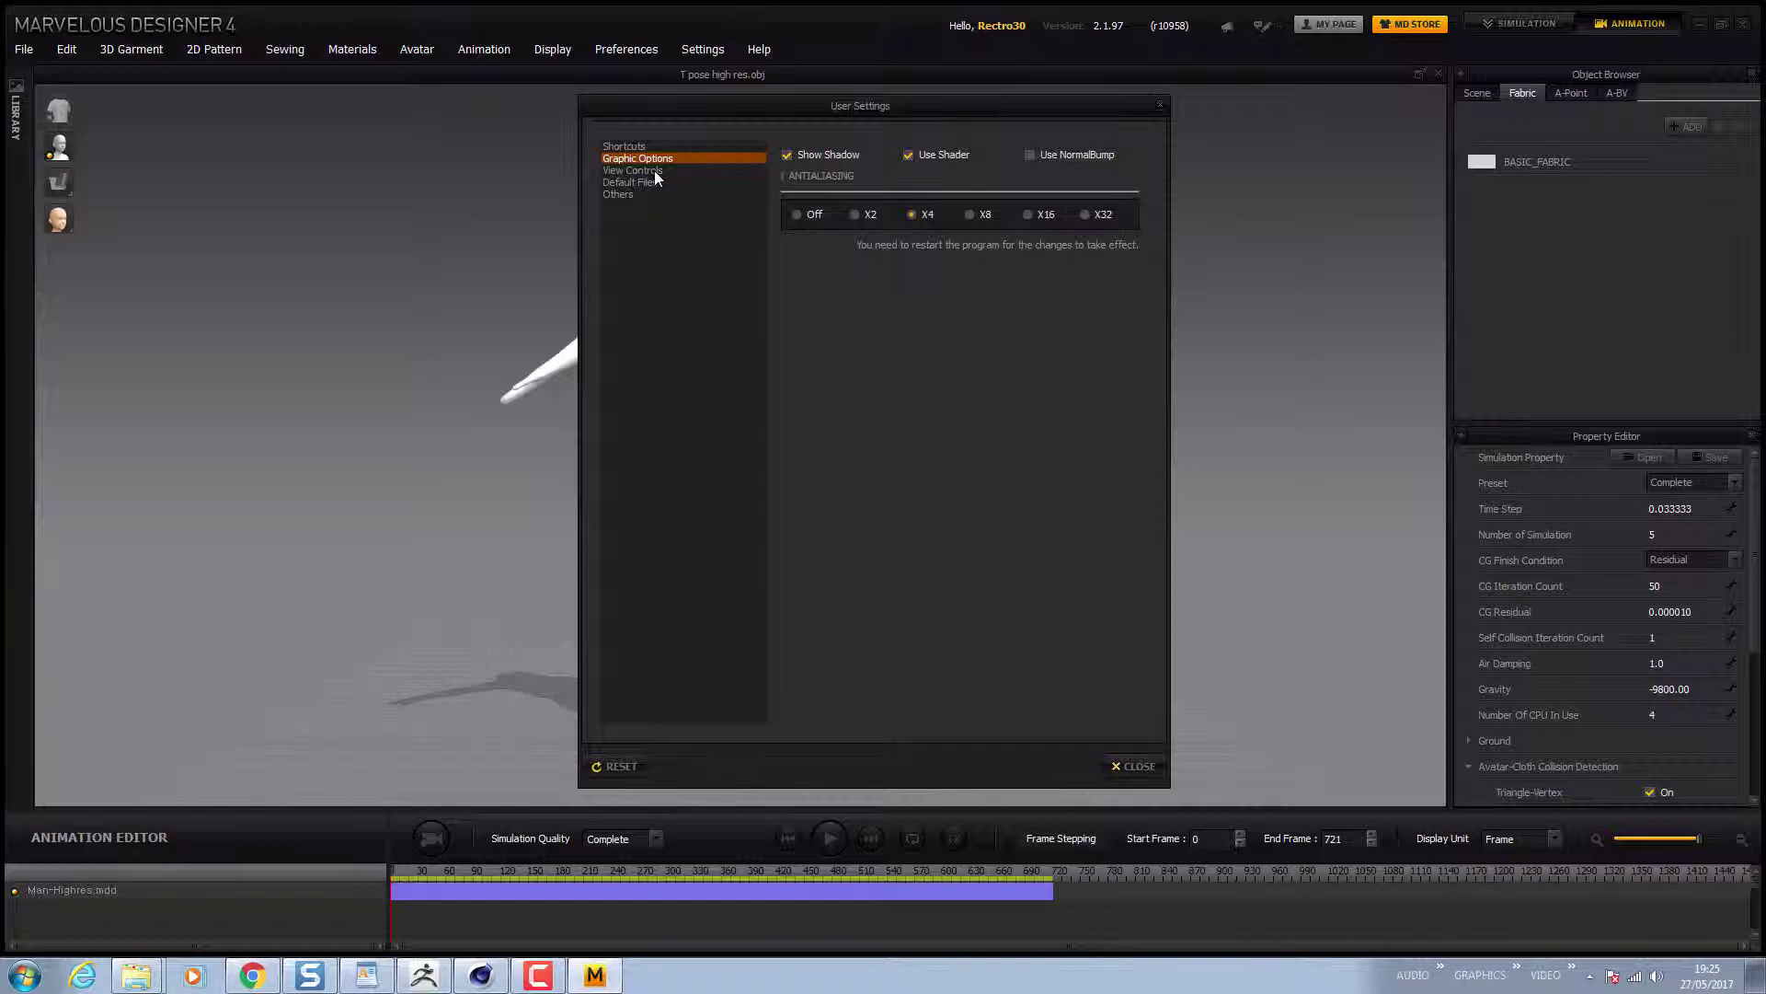
click(654, 171)
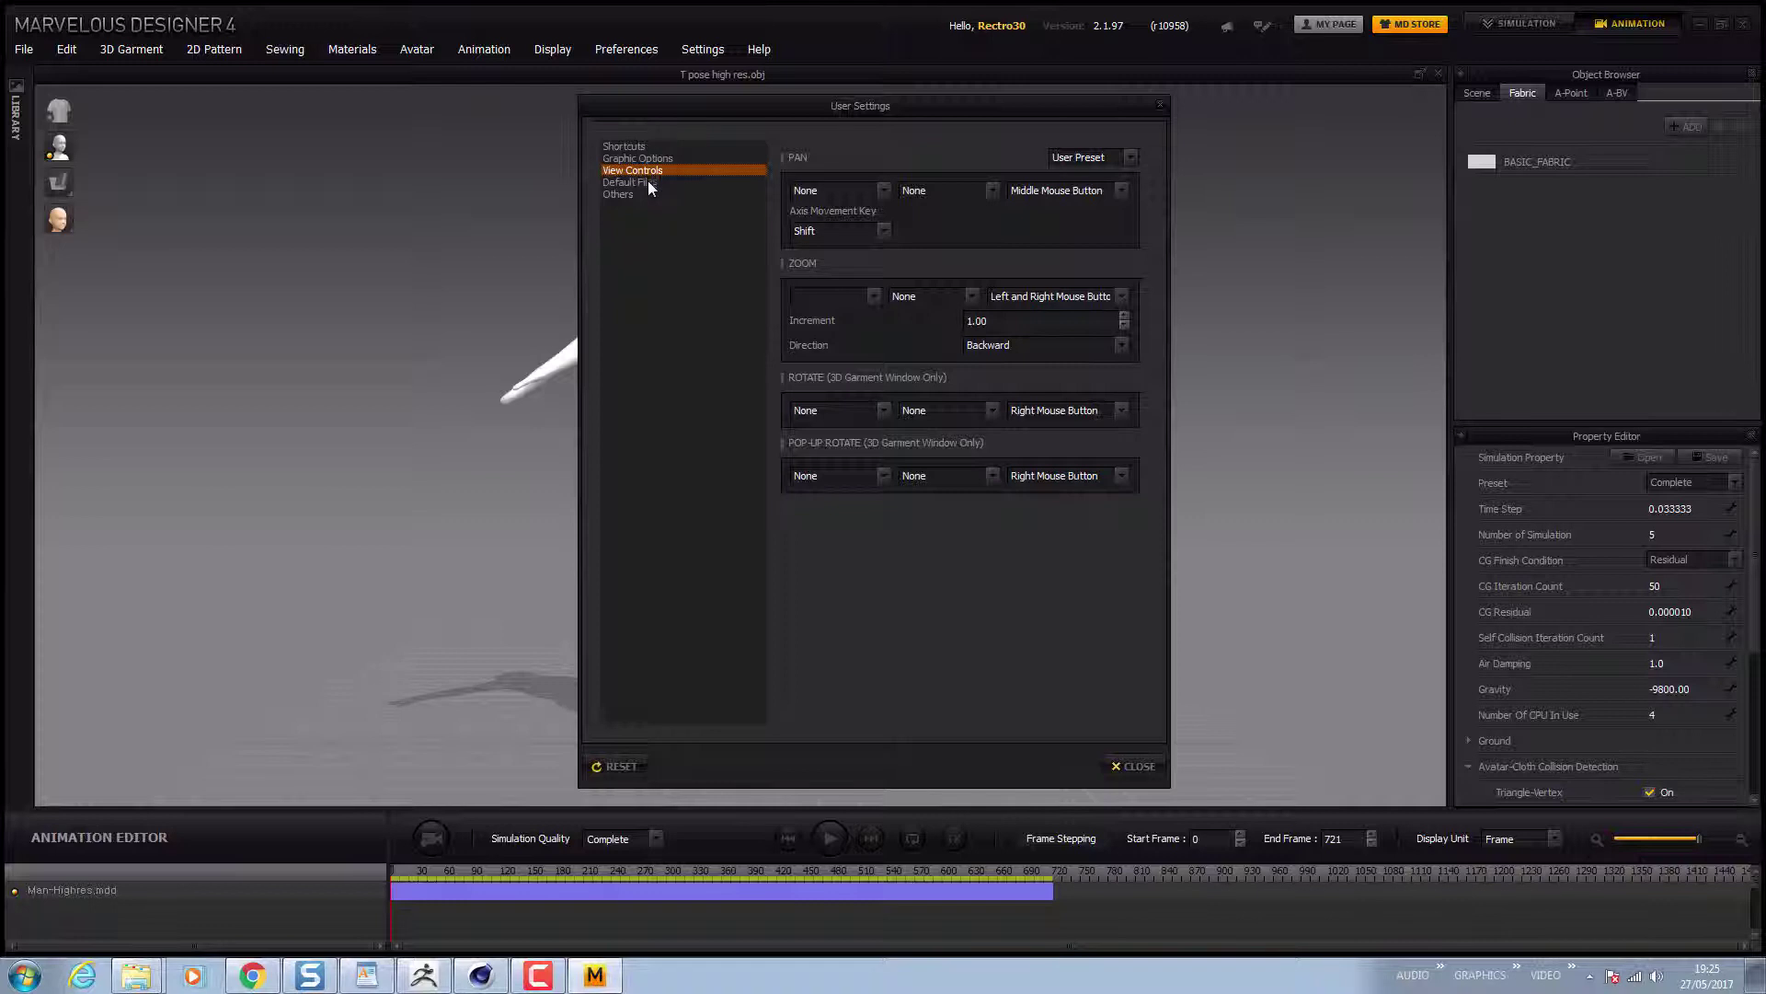
click(648, 183)
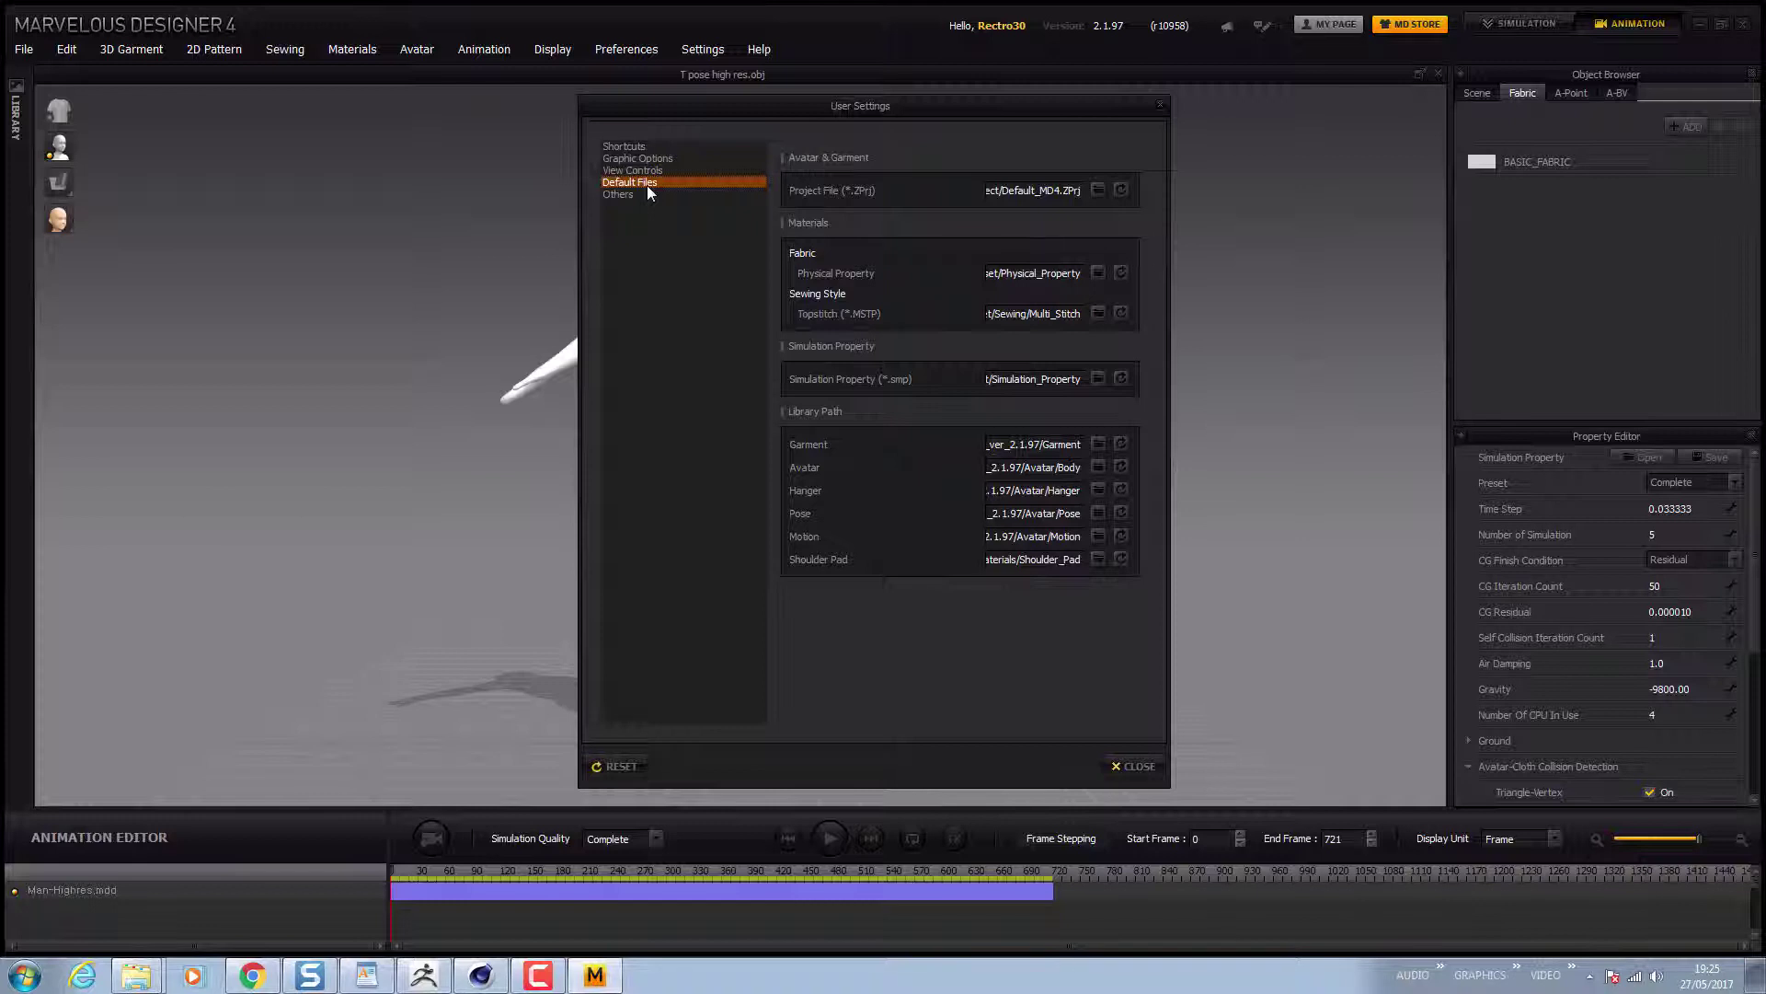
click(629, 194)
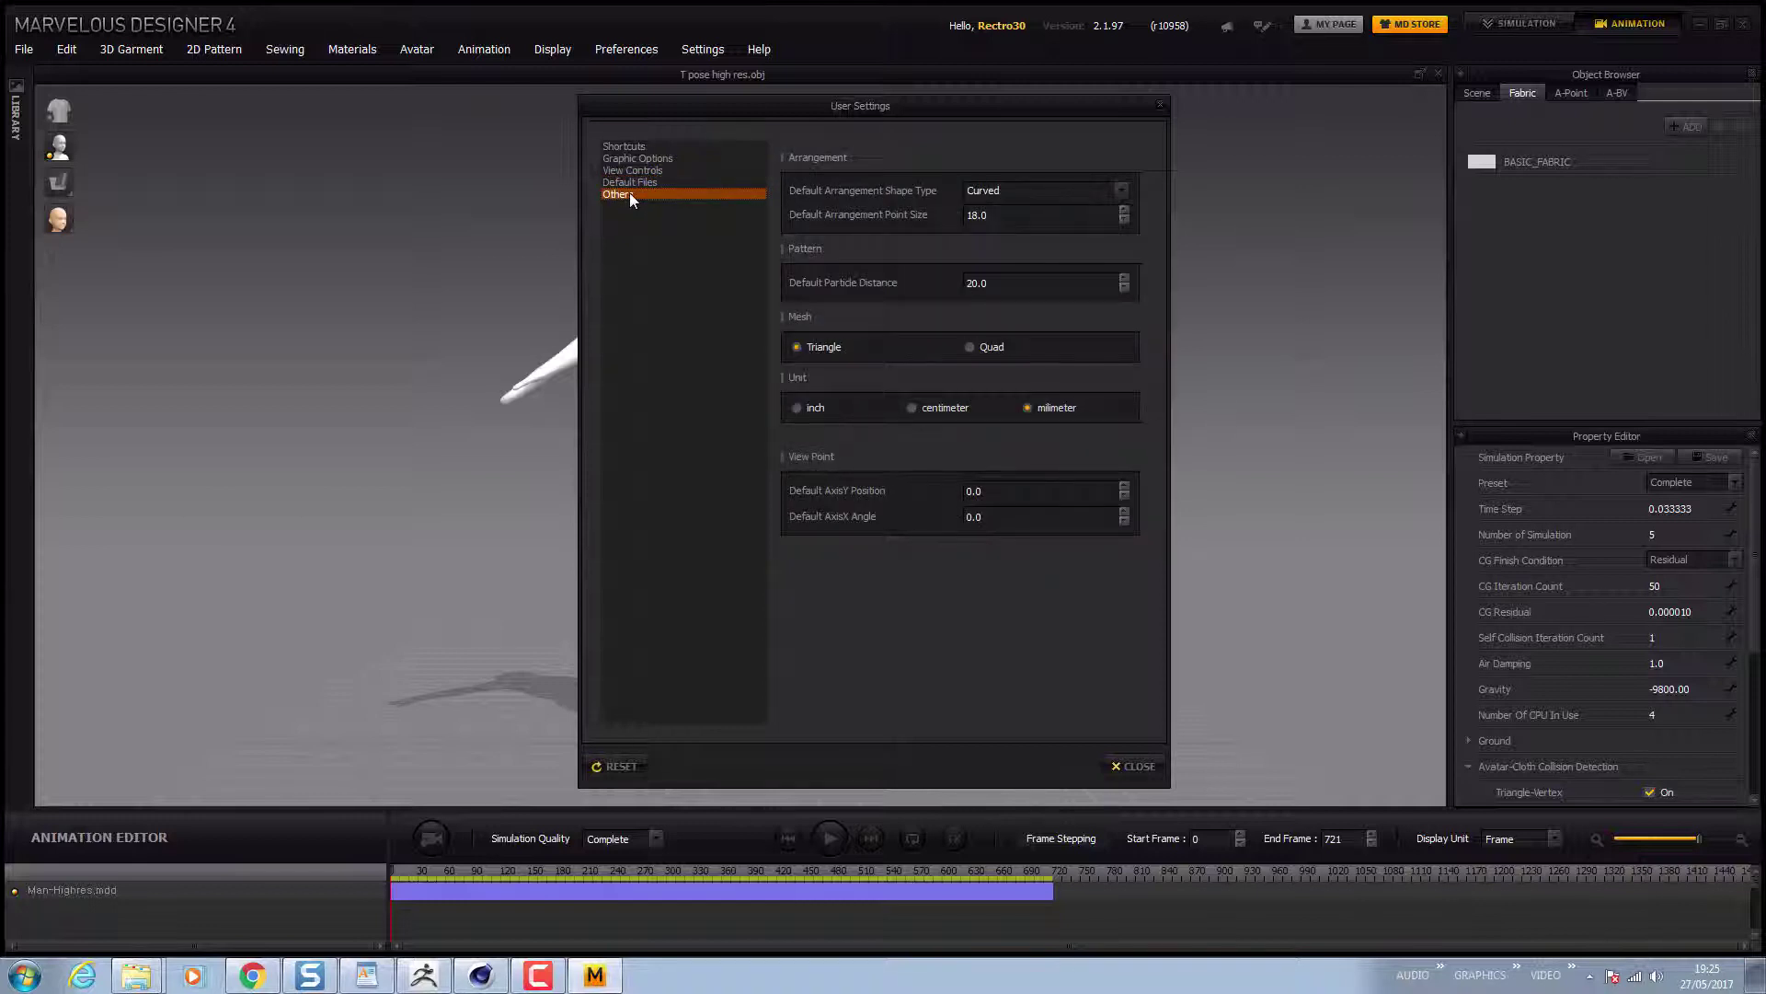
click(633, 145)
click(638, 160)
click(642, 169)
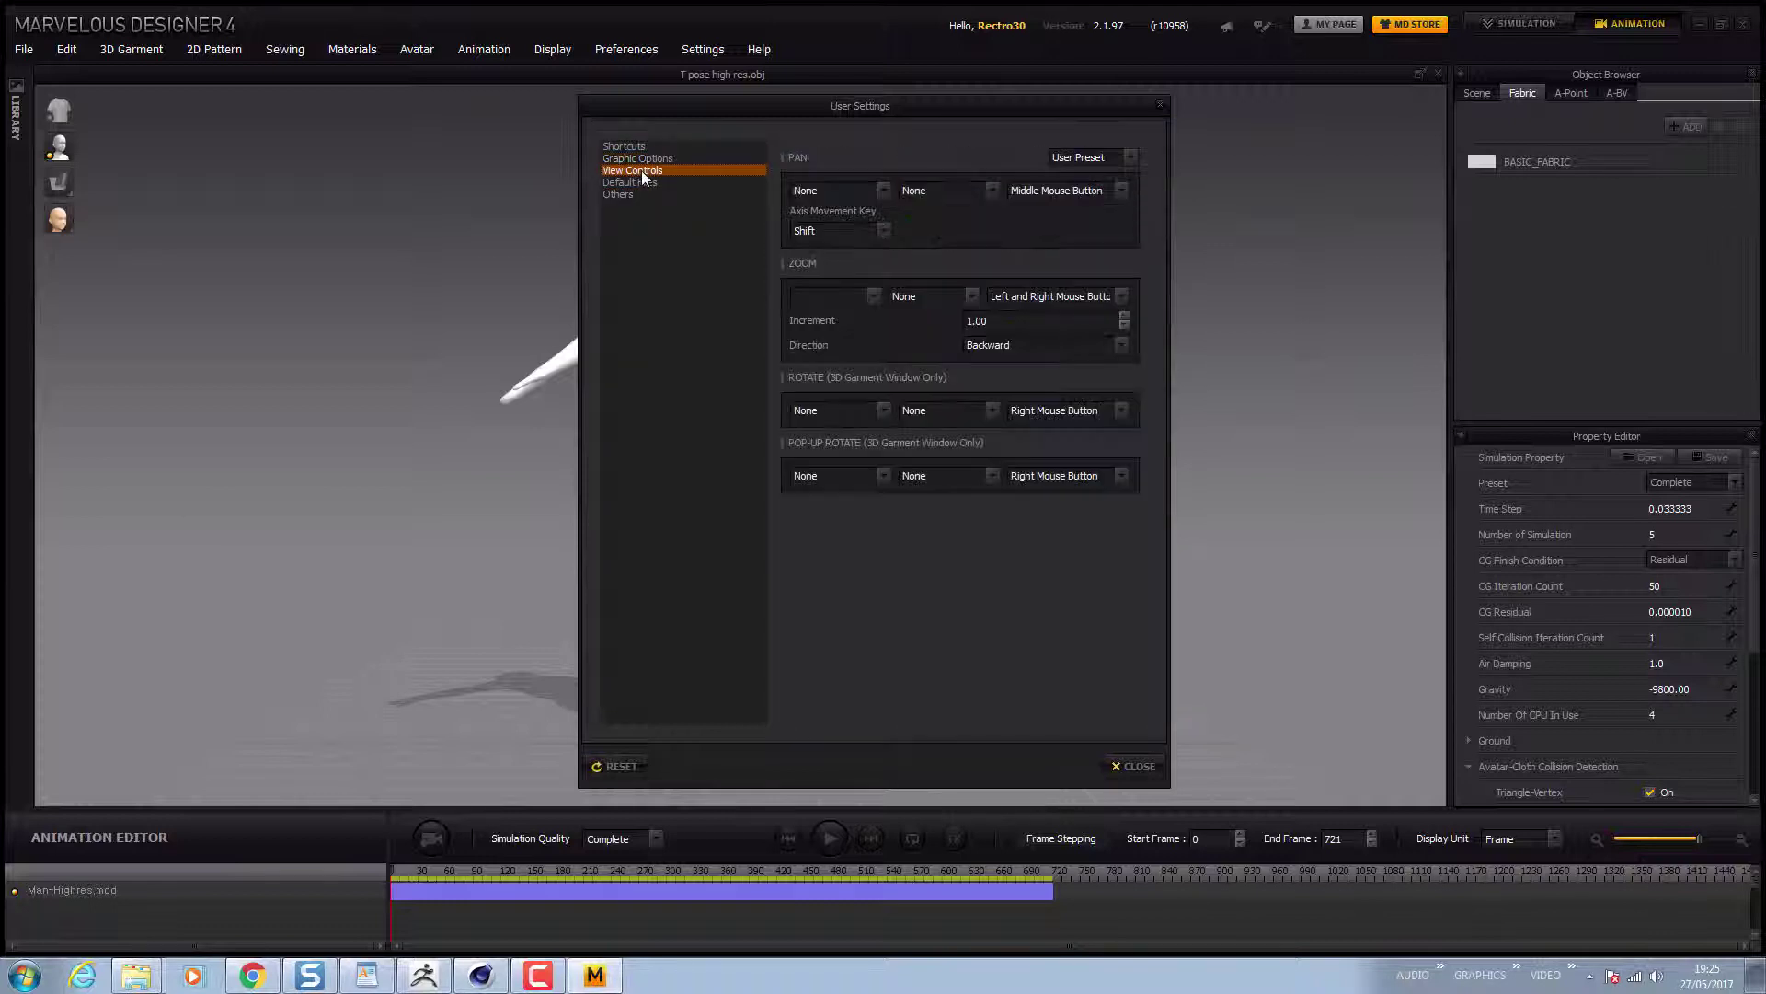
click(642, 184)
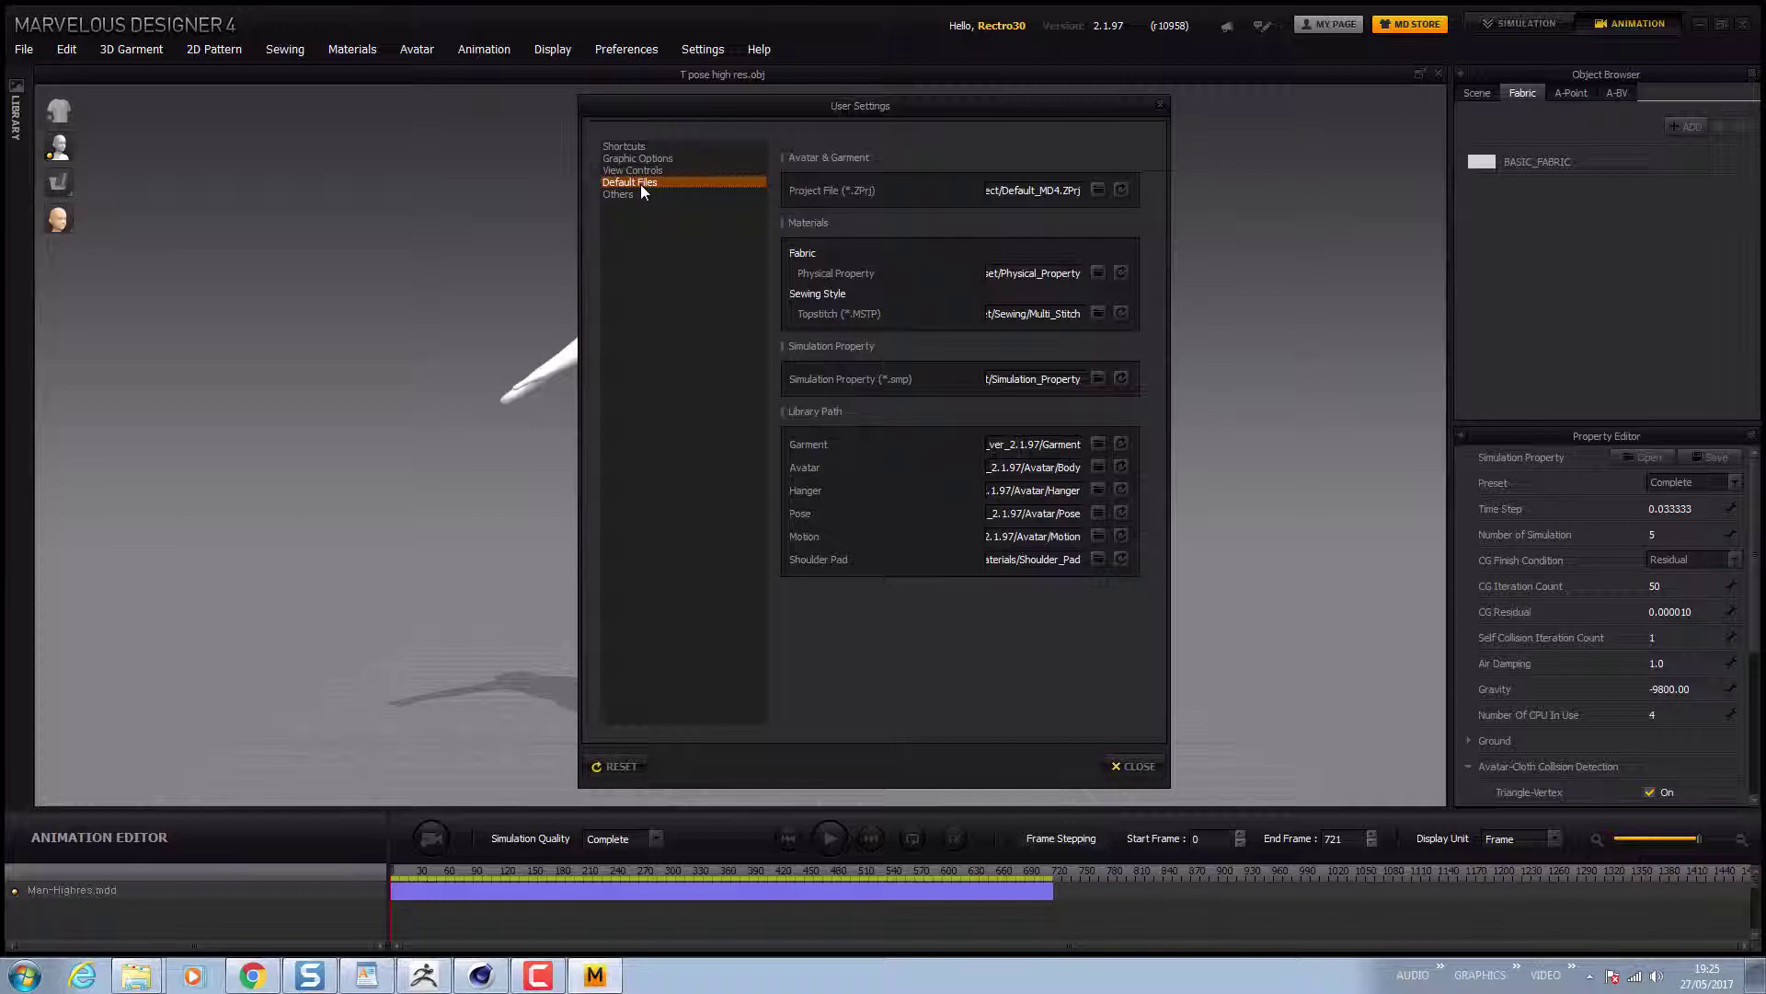
click(1130, 763)
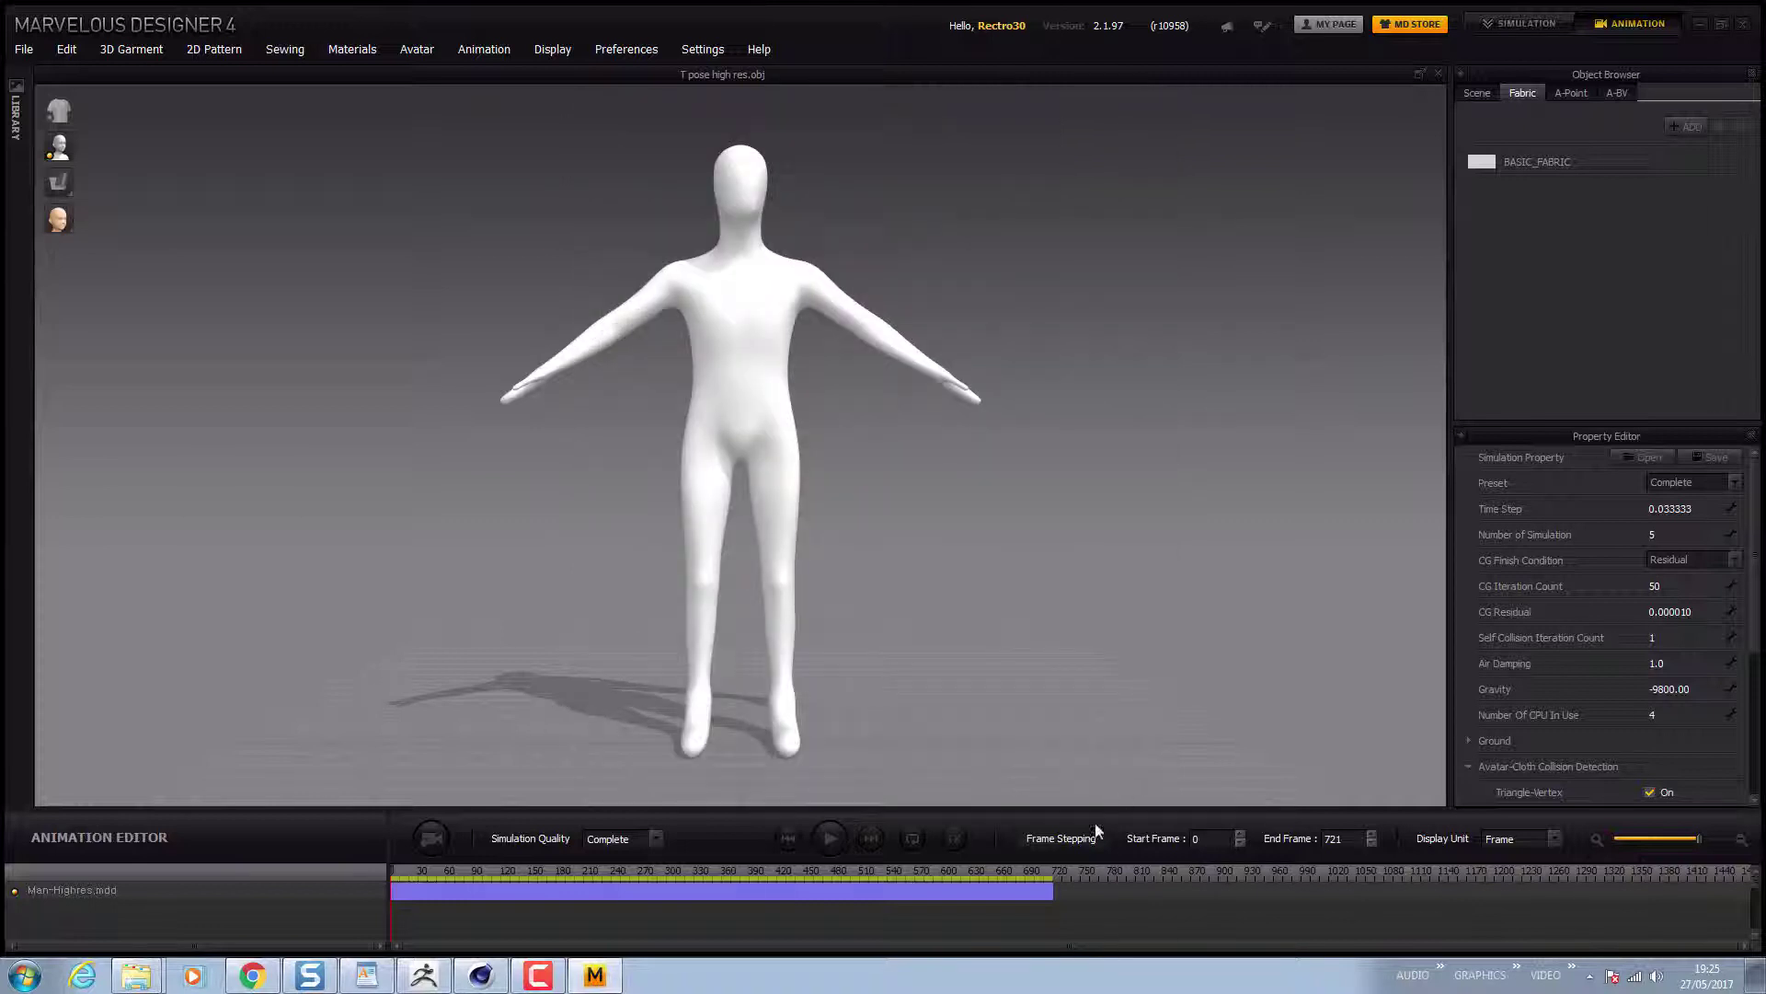
In simulation mode, draw an eight-point half-shirt polygon pattern with one sleeve over the avatar silhouette up to its centre line, outline about 2253 mm
click(1521, 24)
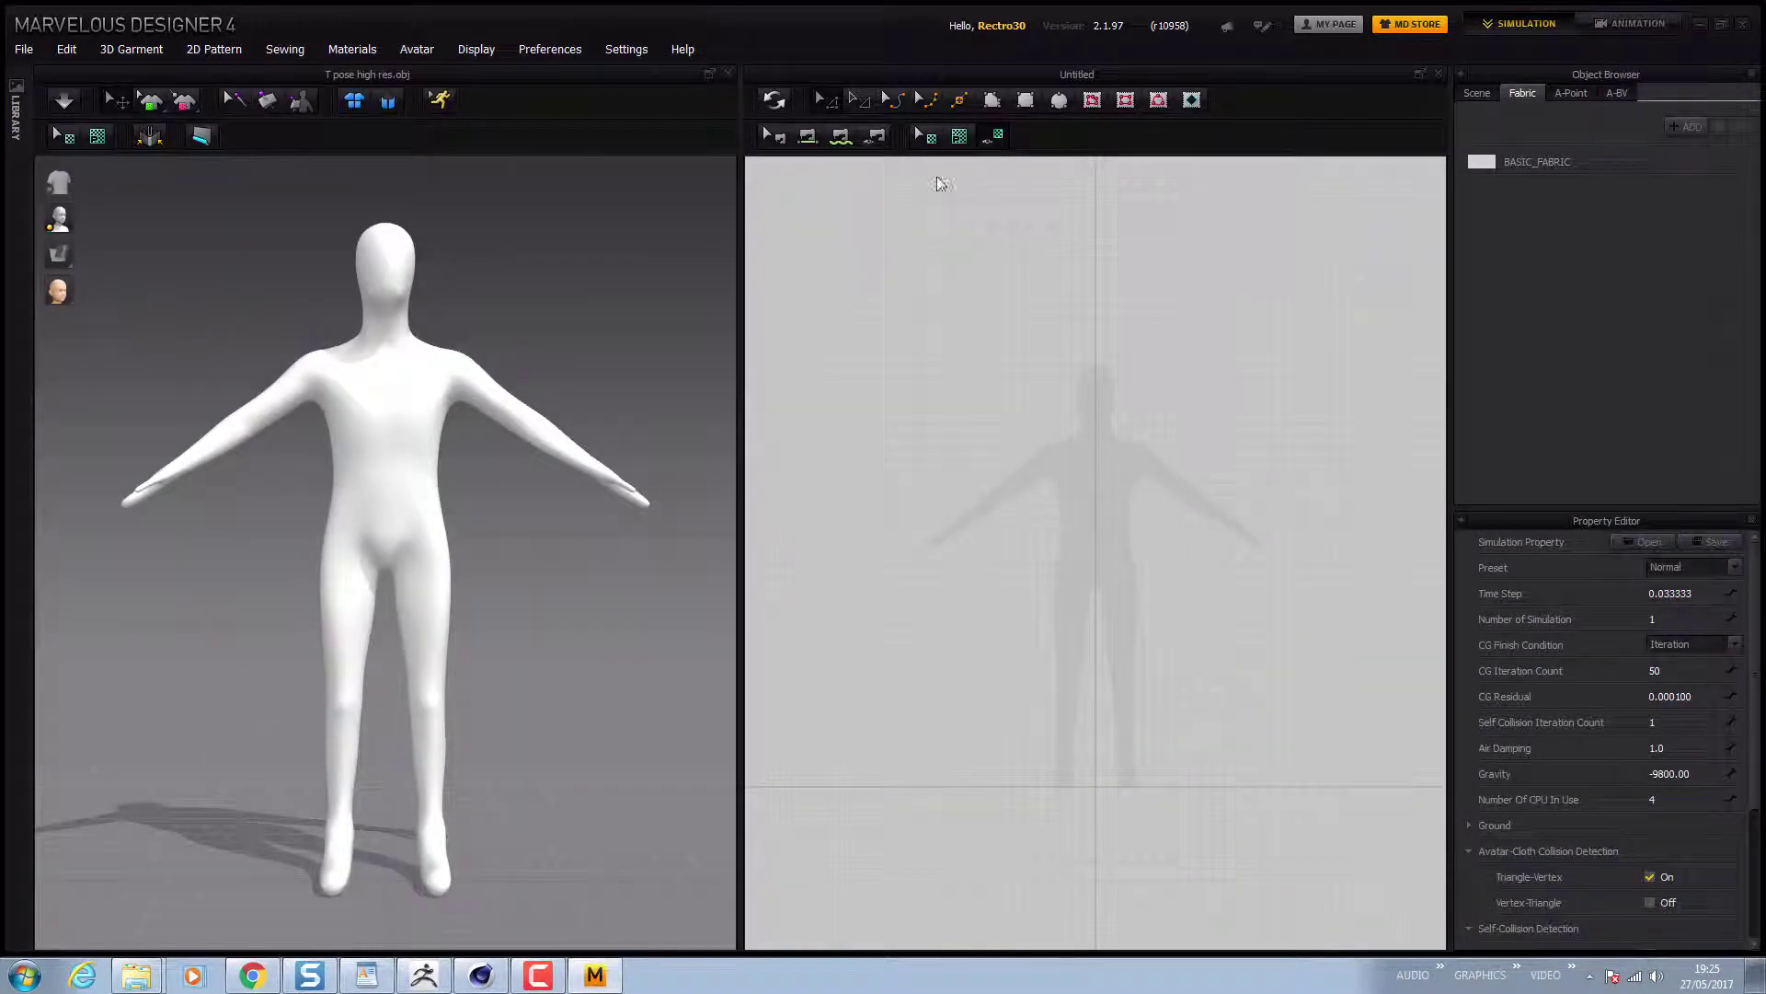
click(993, 101)
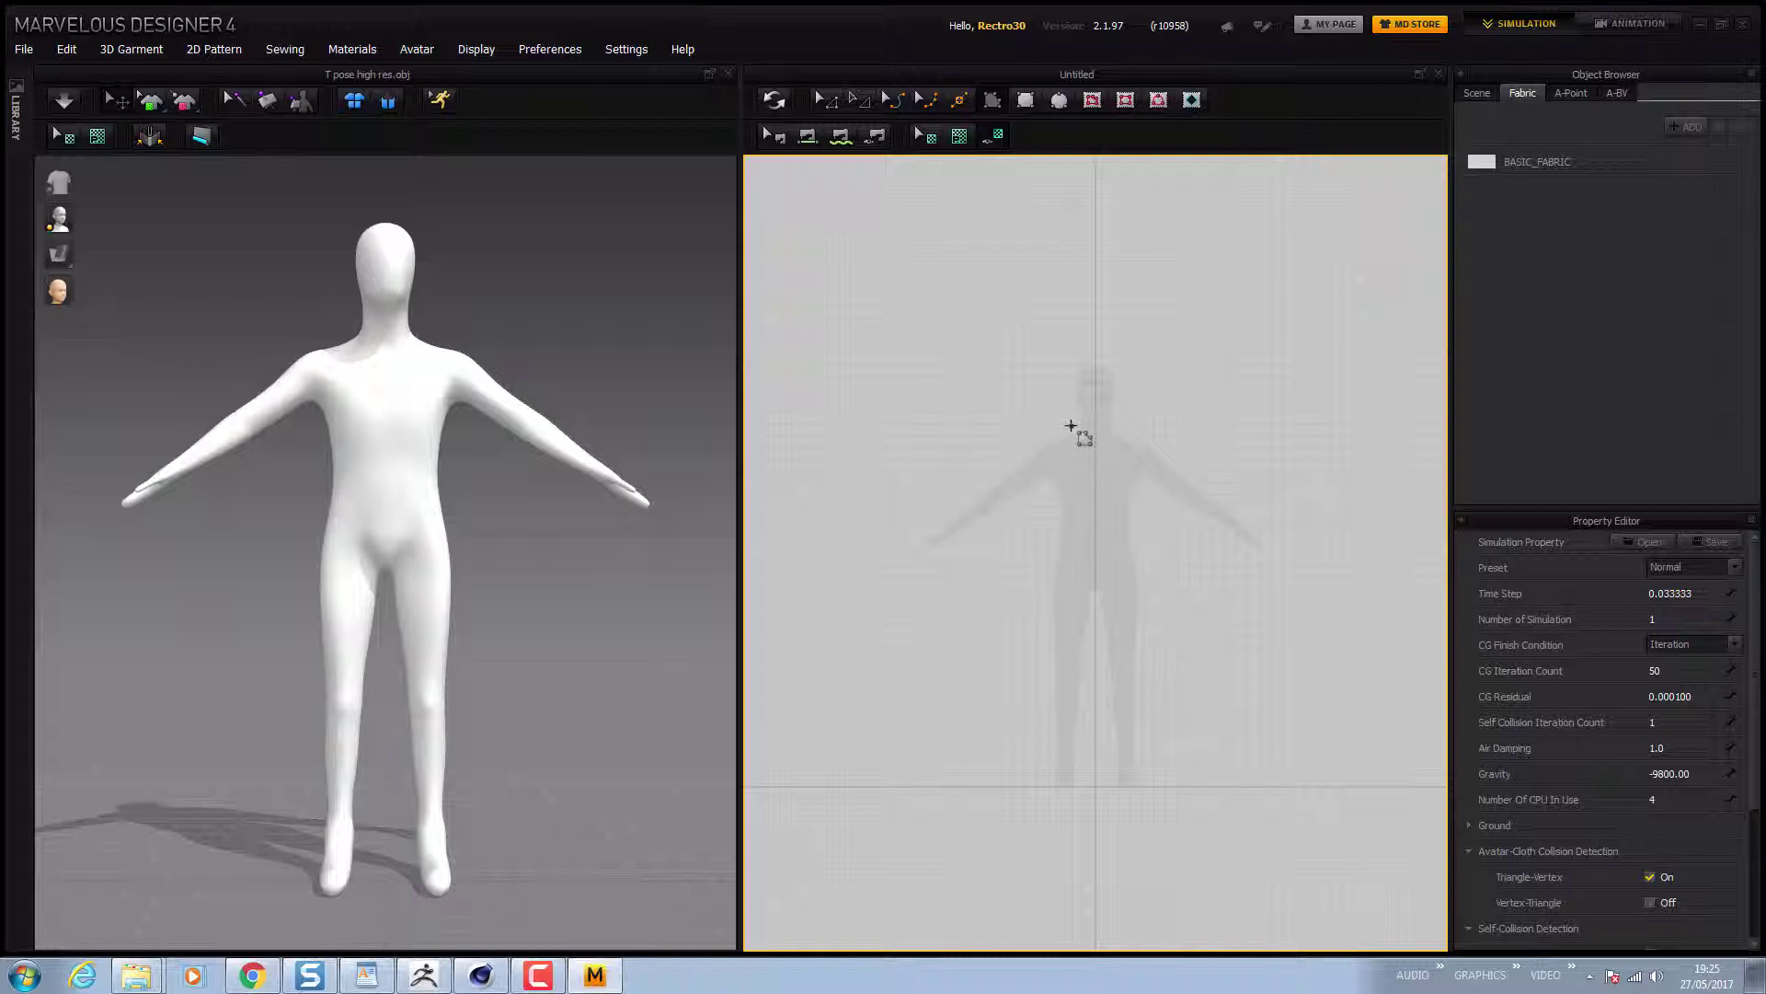
click(1074, 427)
click(1035, 443)
click(951, 509)
click(972, 531)
click(1047, 483)
click(1049, 555)
click(1095, 557)
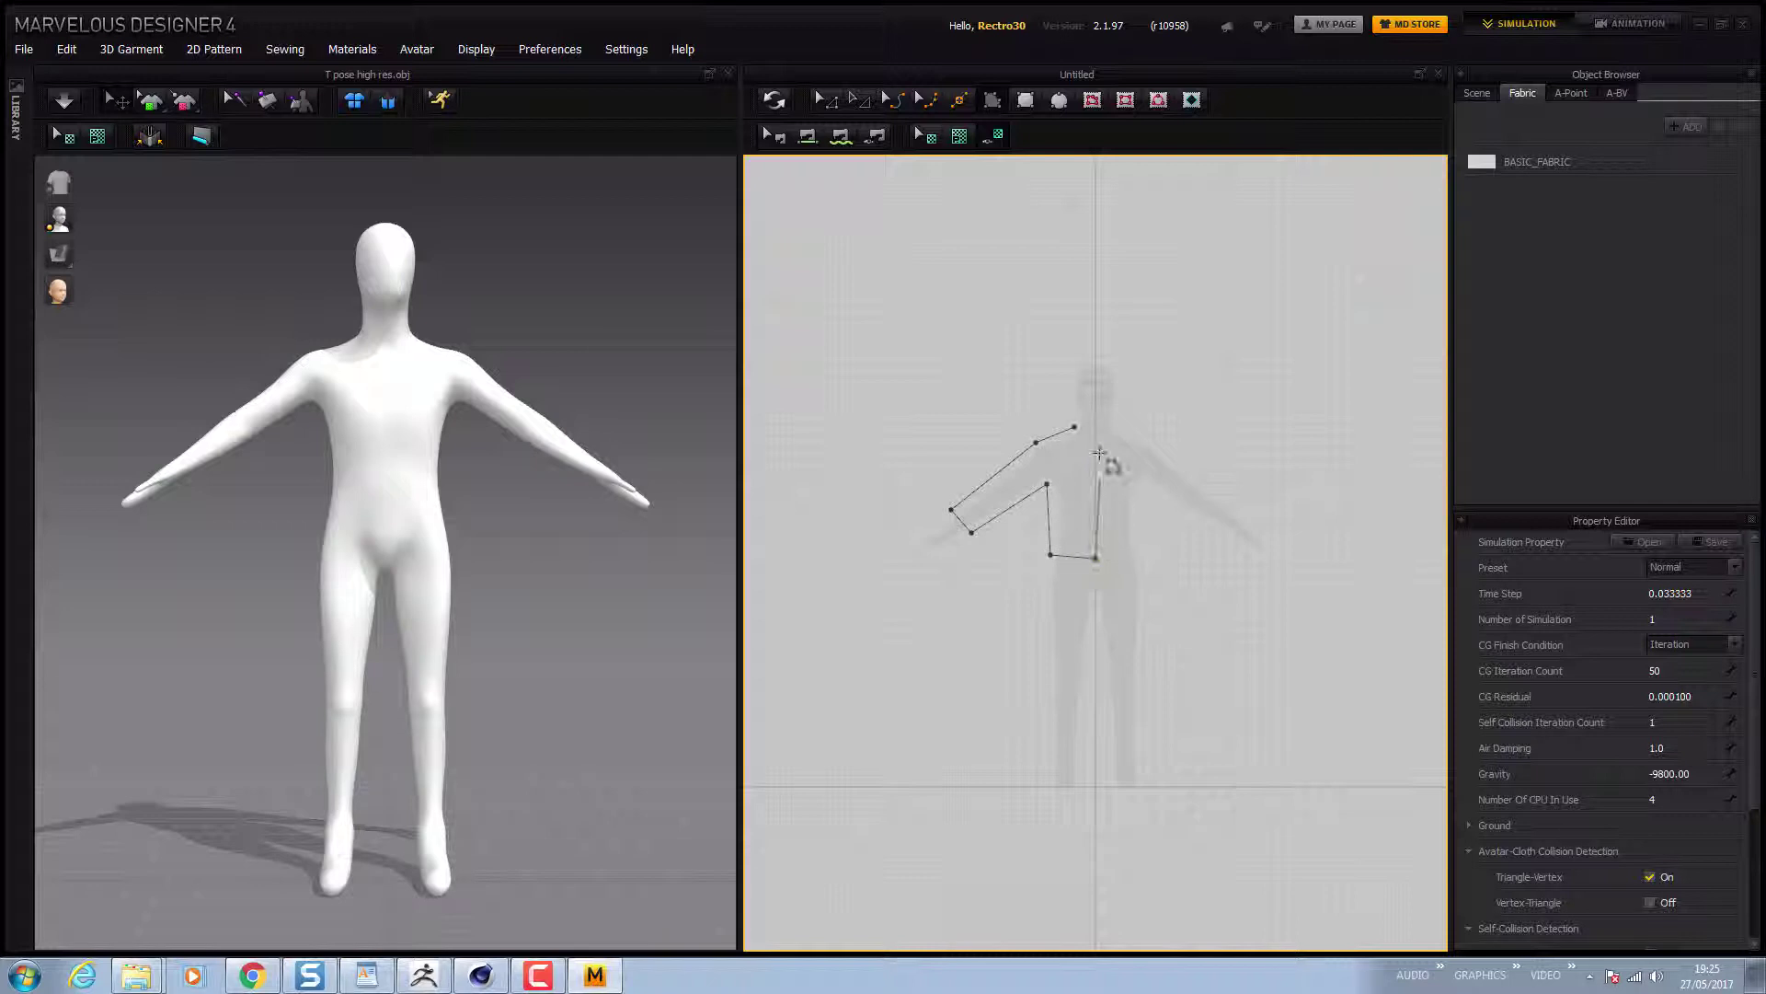
click(1095, 449)
click(1073, 427)
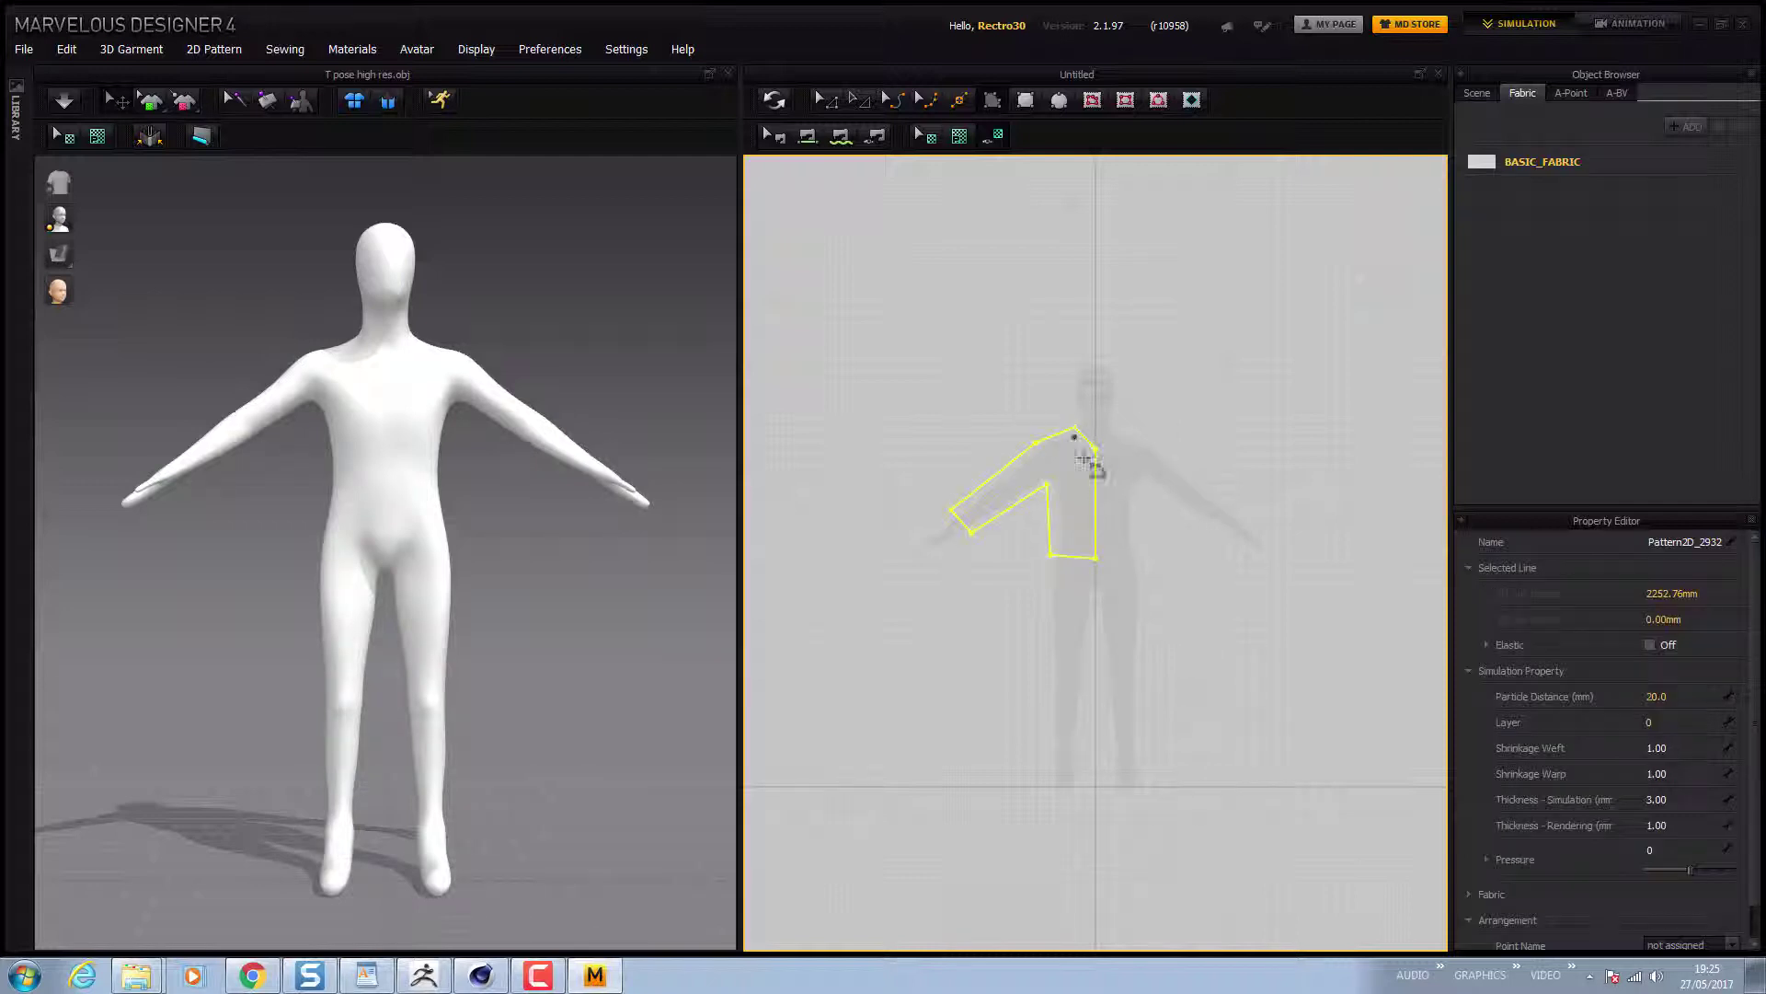
click(825, 94)
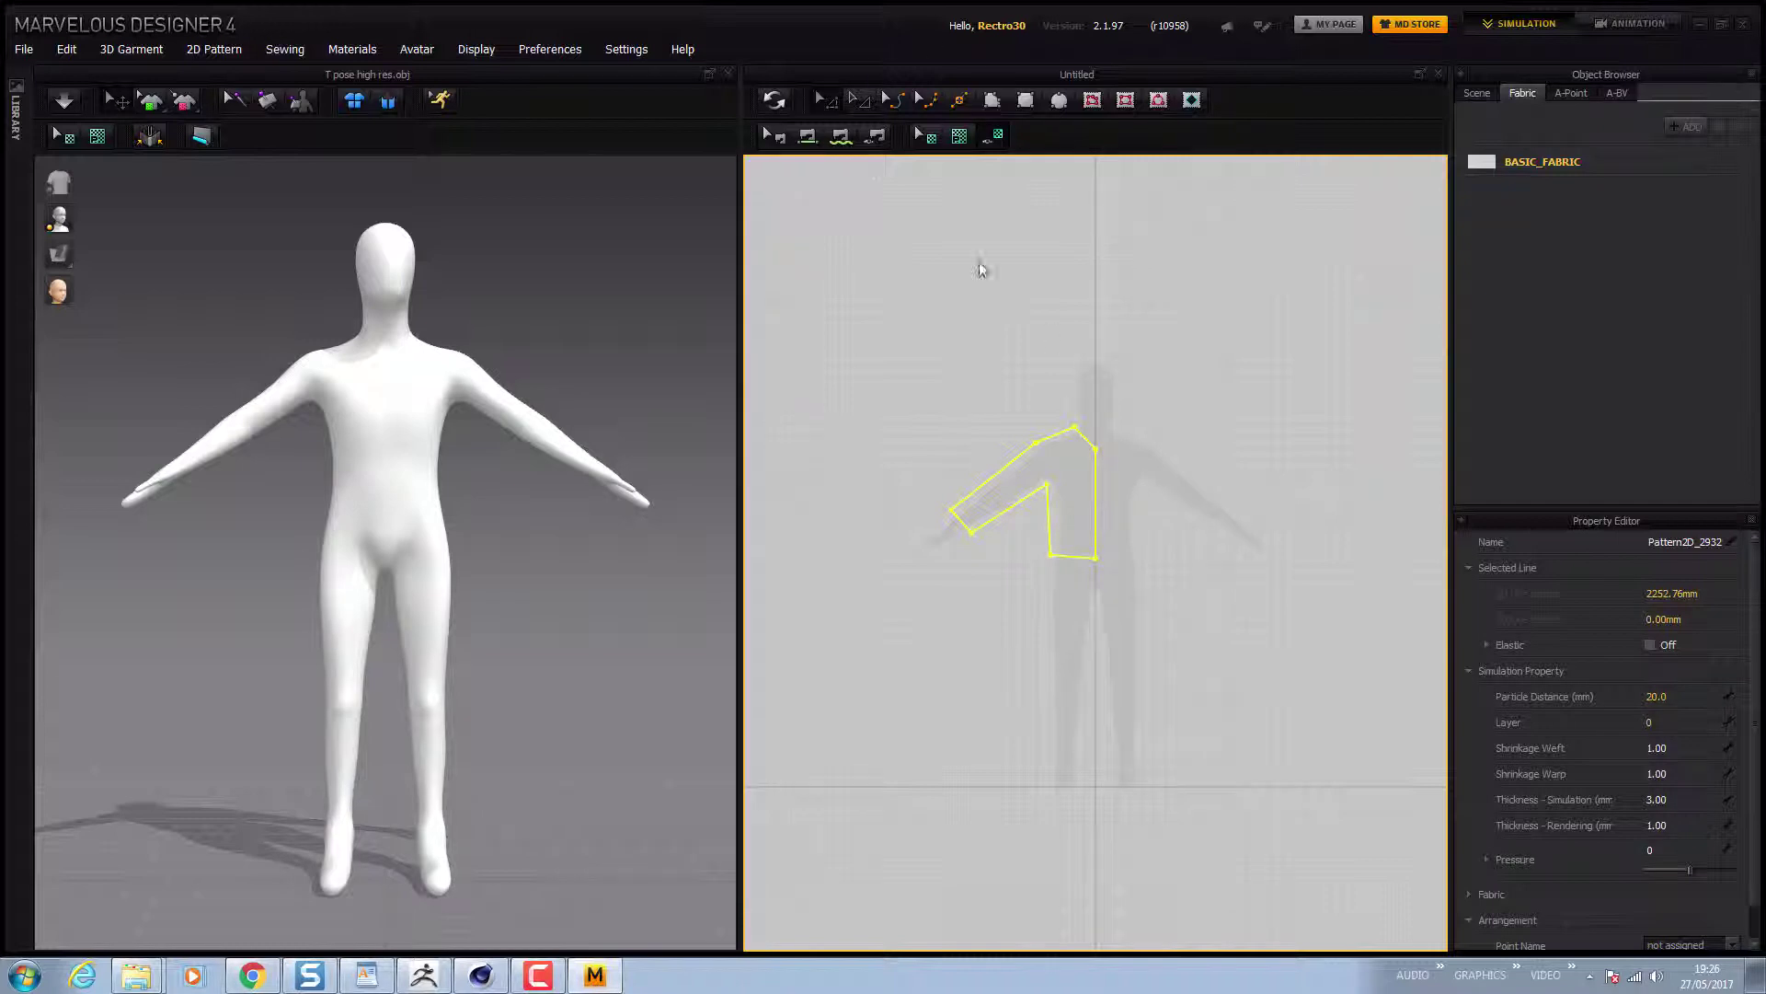
Unfold the half-shirt pattern across its vertical centre edge into a full two-sleeved shirt
click(1193, 521)
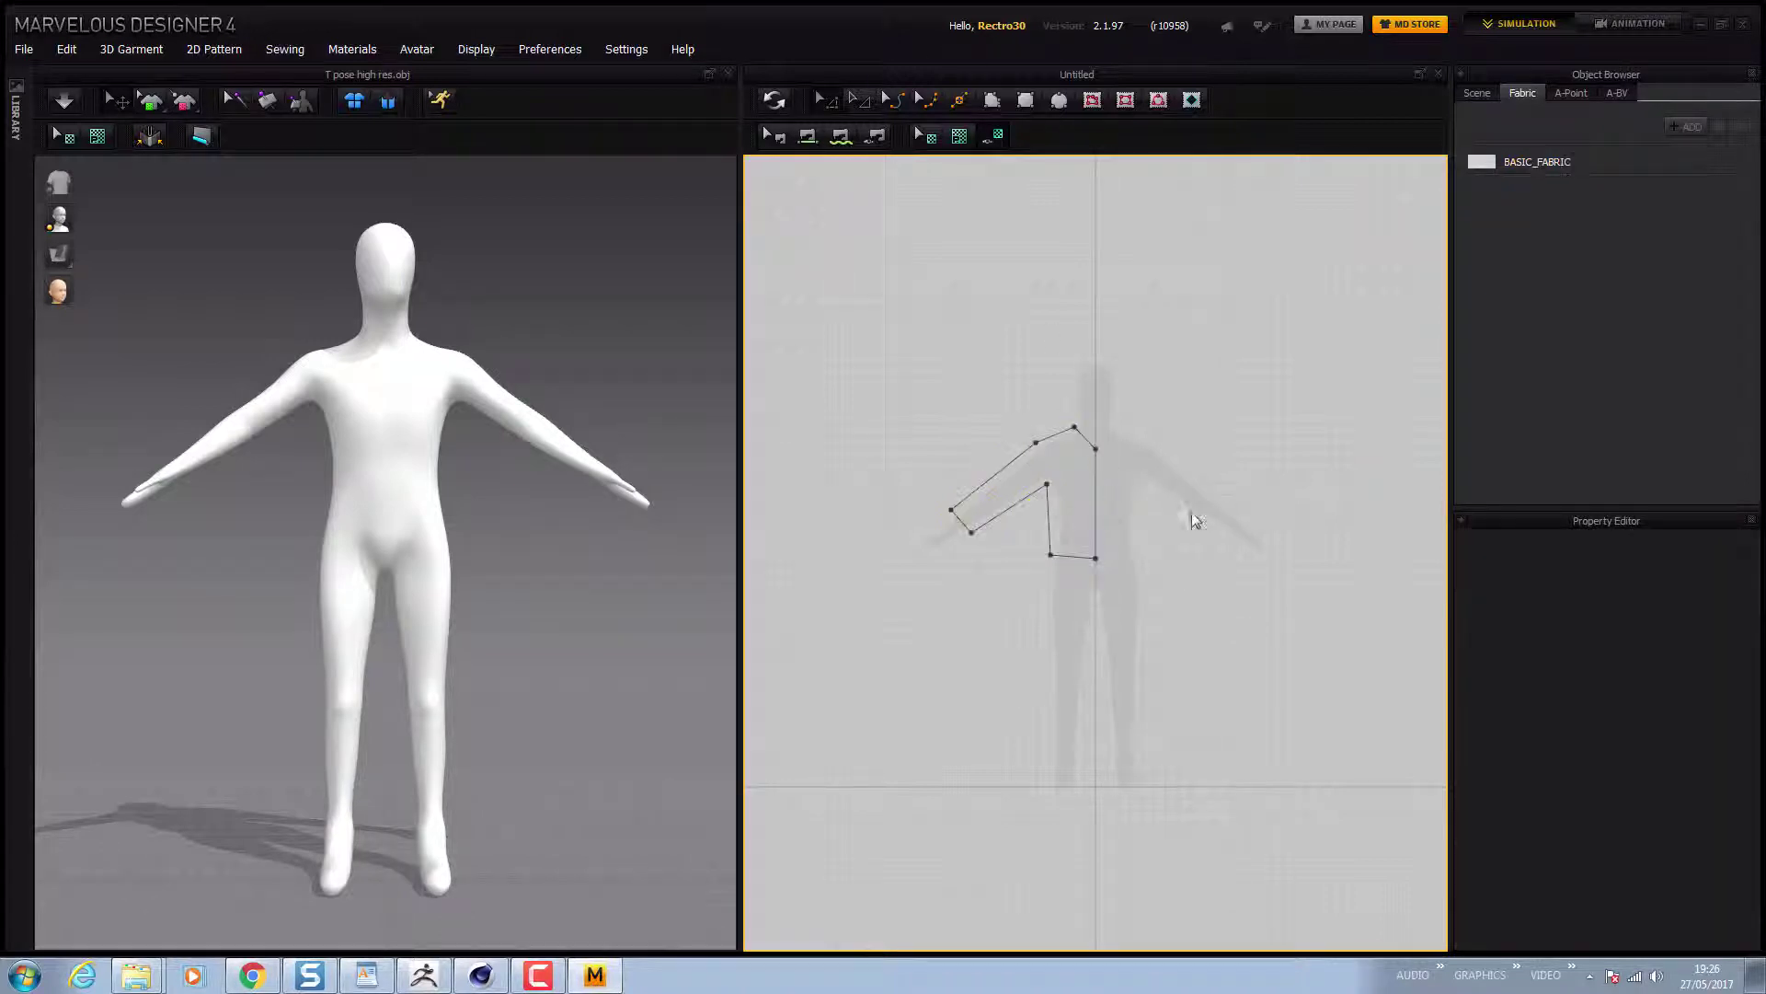
click(1095, 500)
right_click(1095, 500)
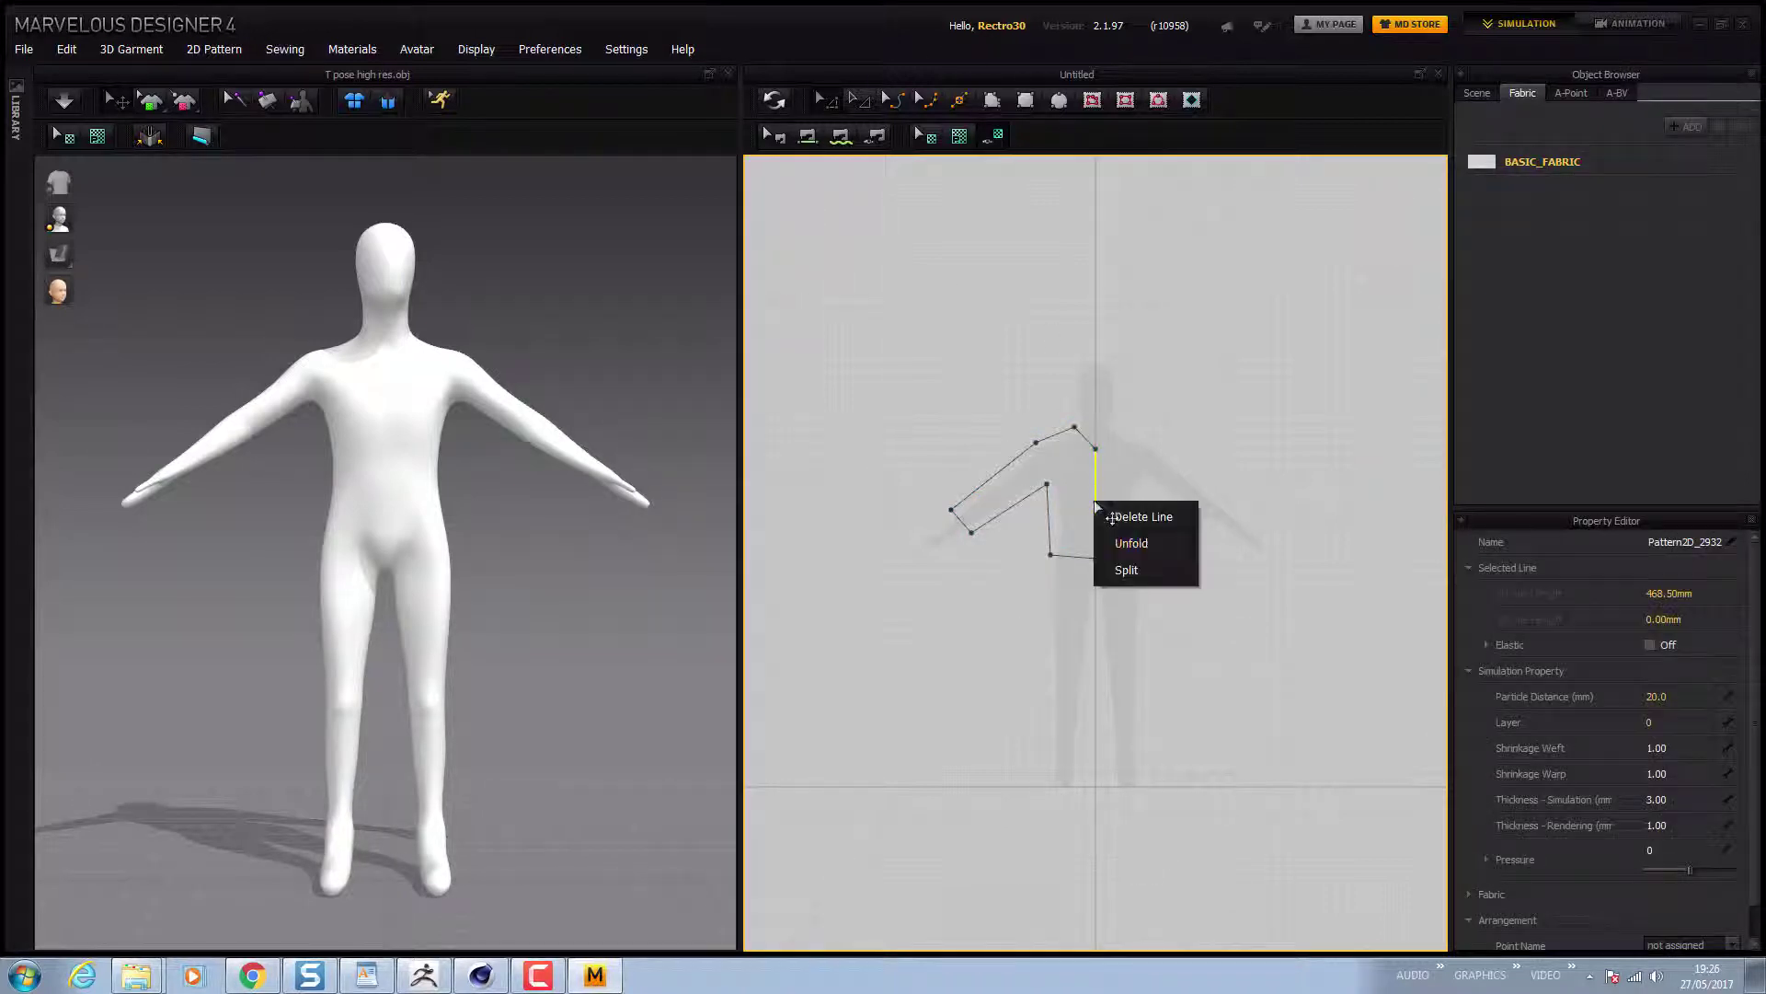
click(1146, 543)
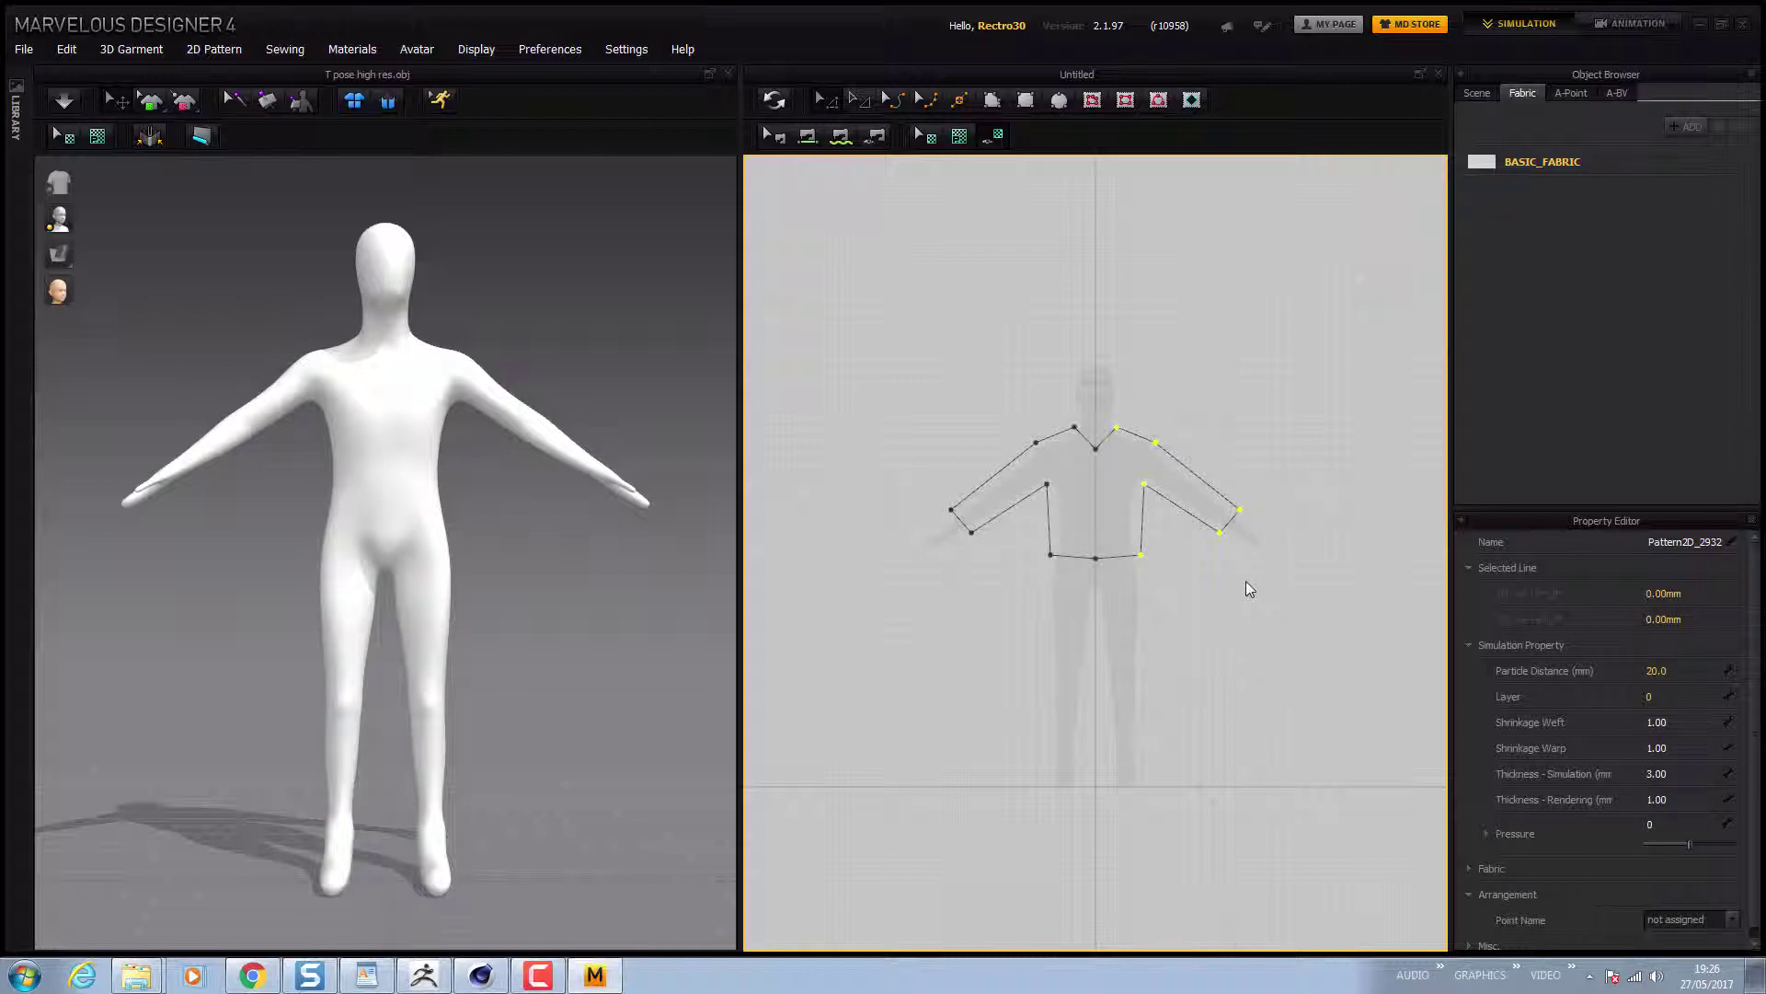
Draw a six-point half-trousers polygon over one avatar leg up to the centre line, overlapping the shirt hem, outline about 2121 mm
click(992, 102)
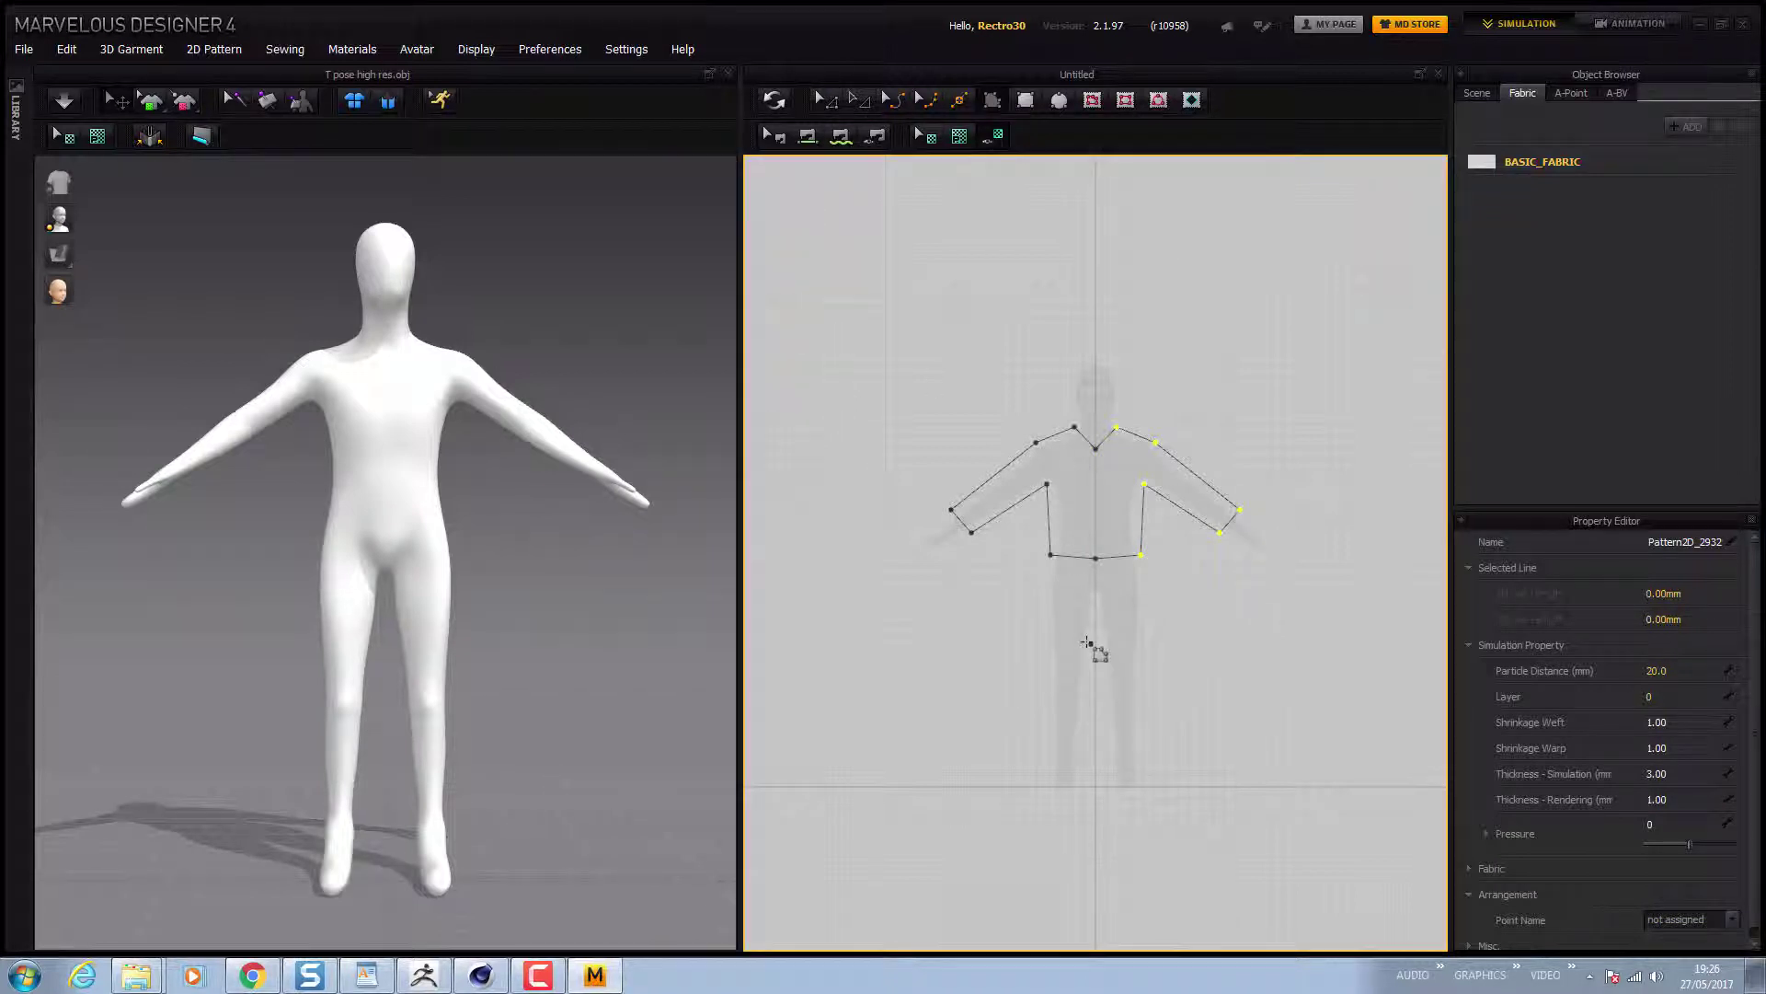
click(1057, 532)
click(1049, 579)
click(1050, 747)
click(1079, 748)
click(1094, 595)
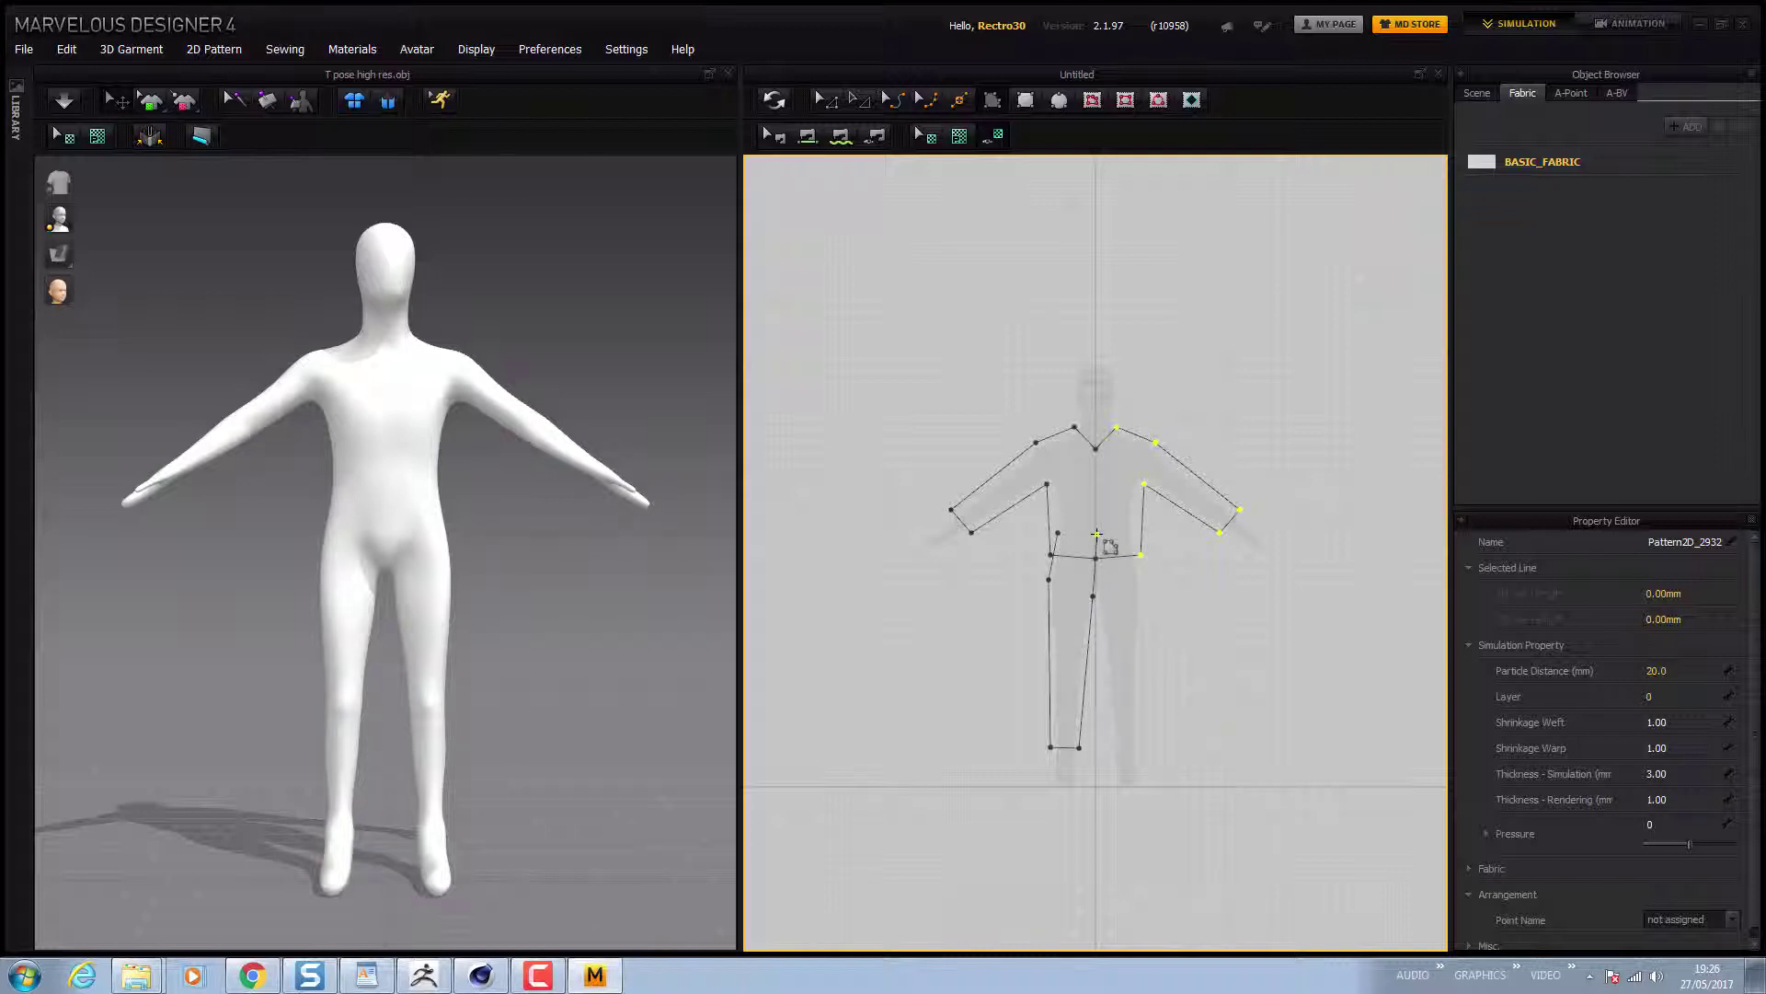
click(1094, 533)
click(1058, 532)
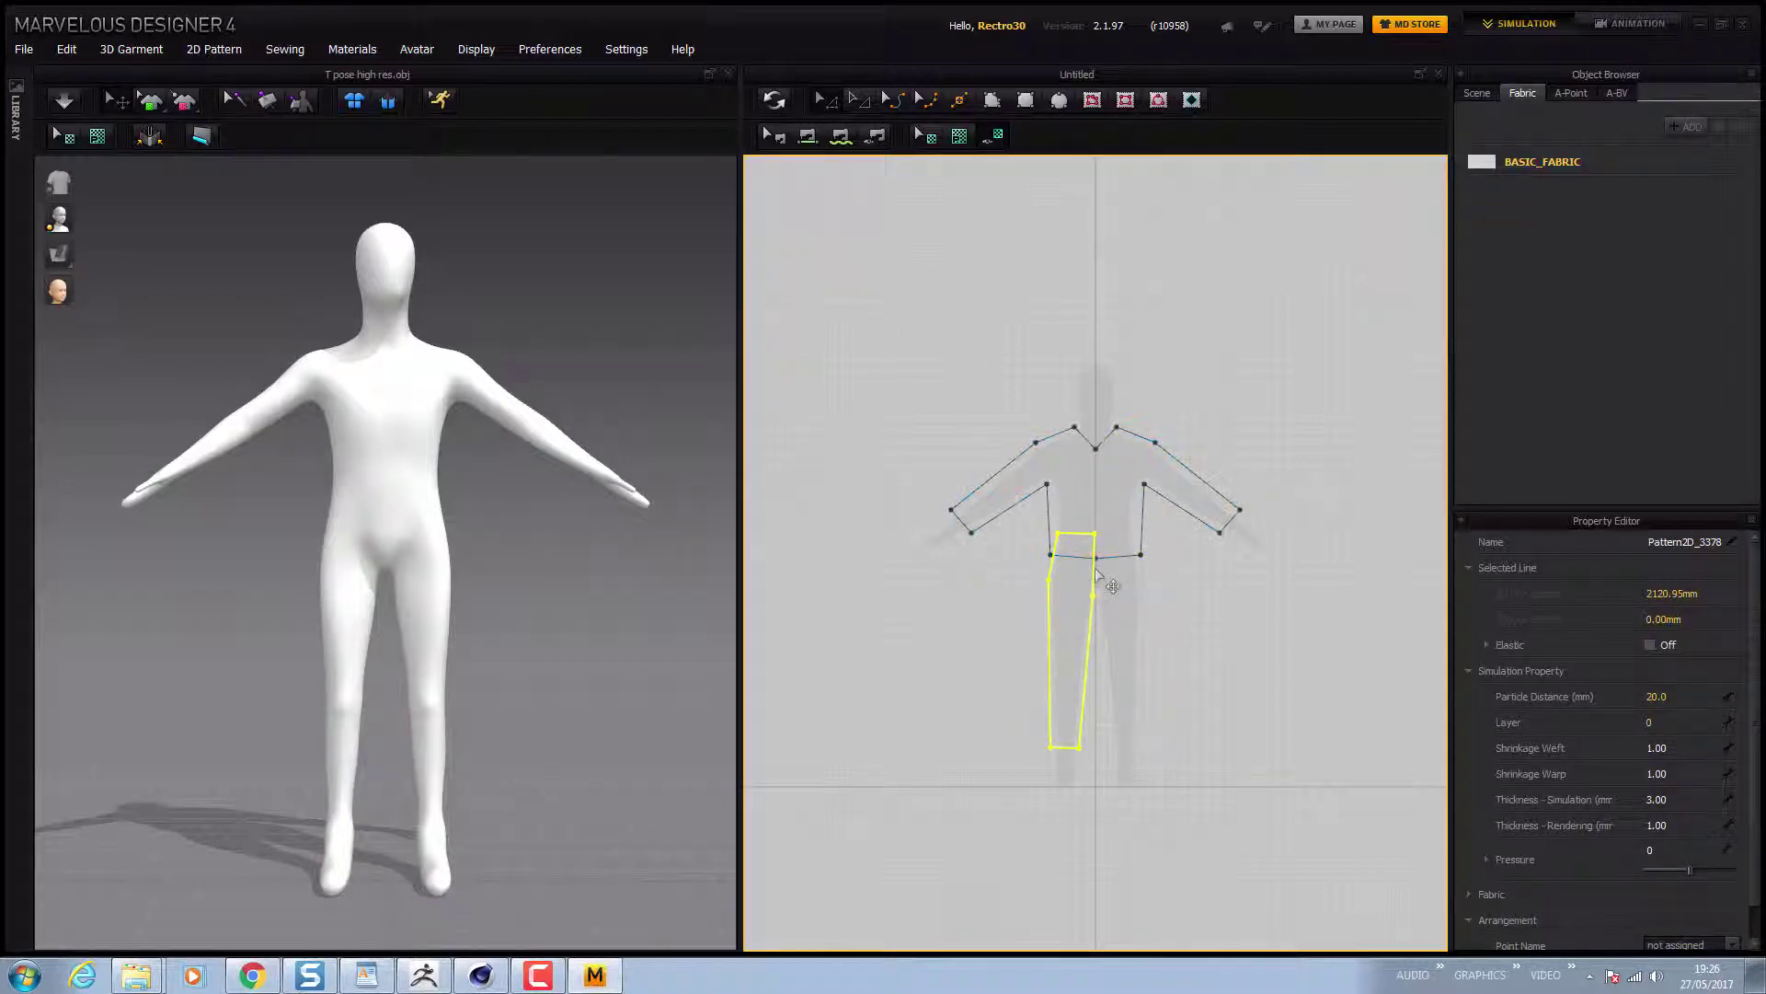
Try to unfold the half-trousers pattern across its slightly slanted centre edge
click(1131, 613)
click(1093, 571)
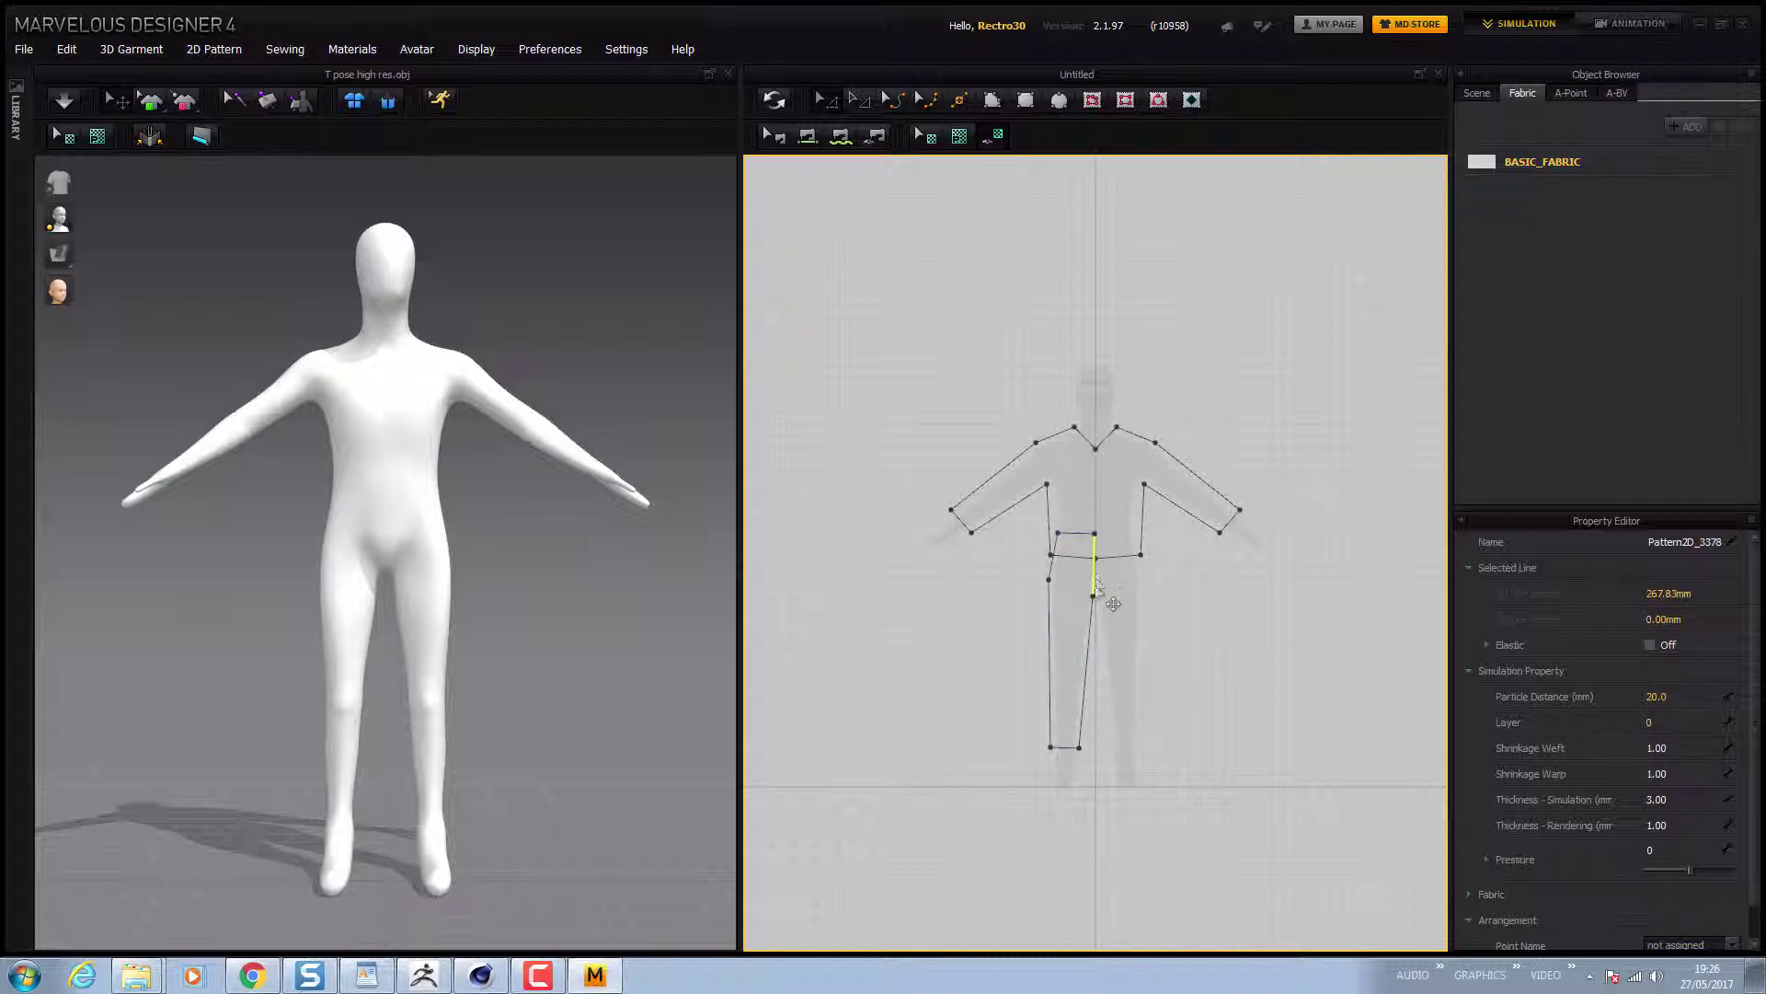
right_click(1099, 585)
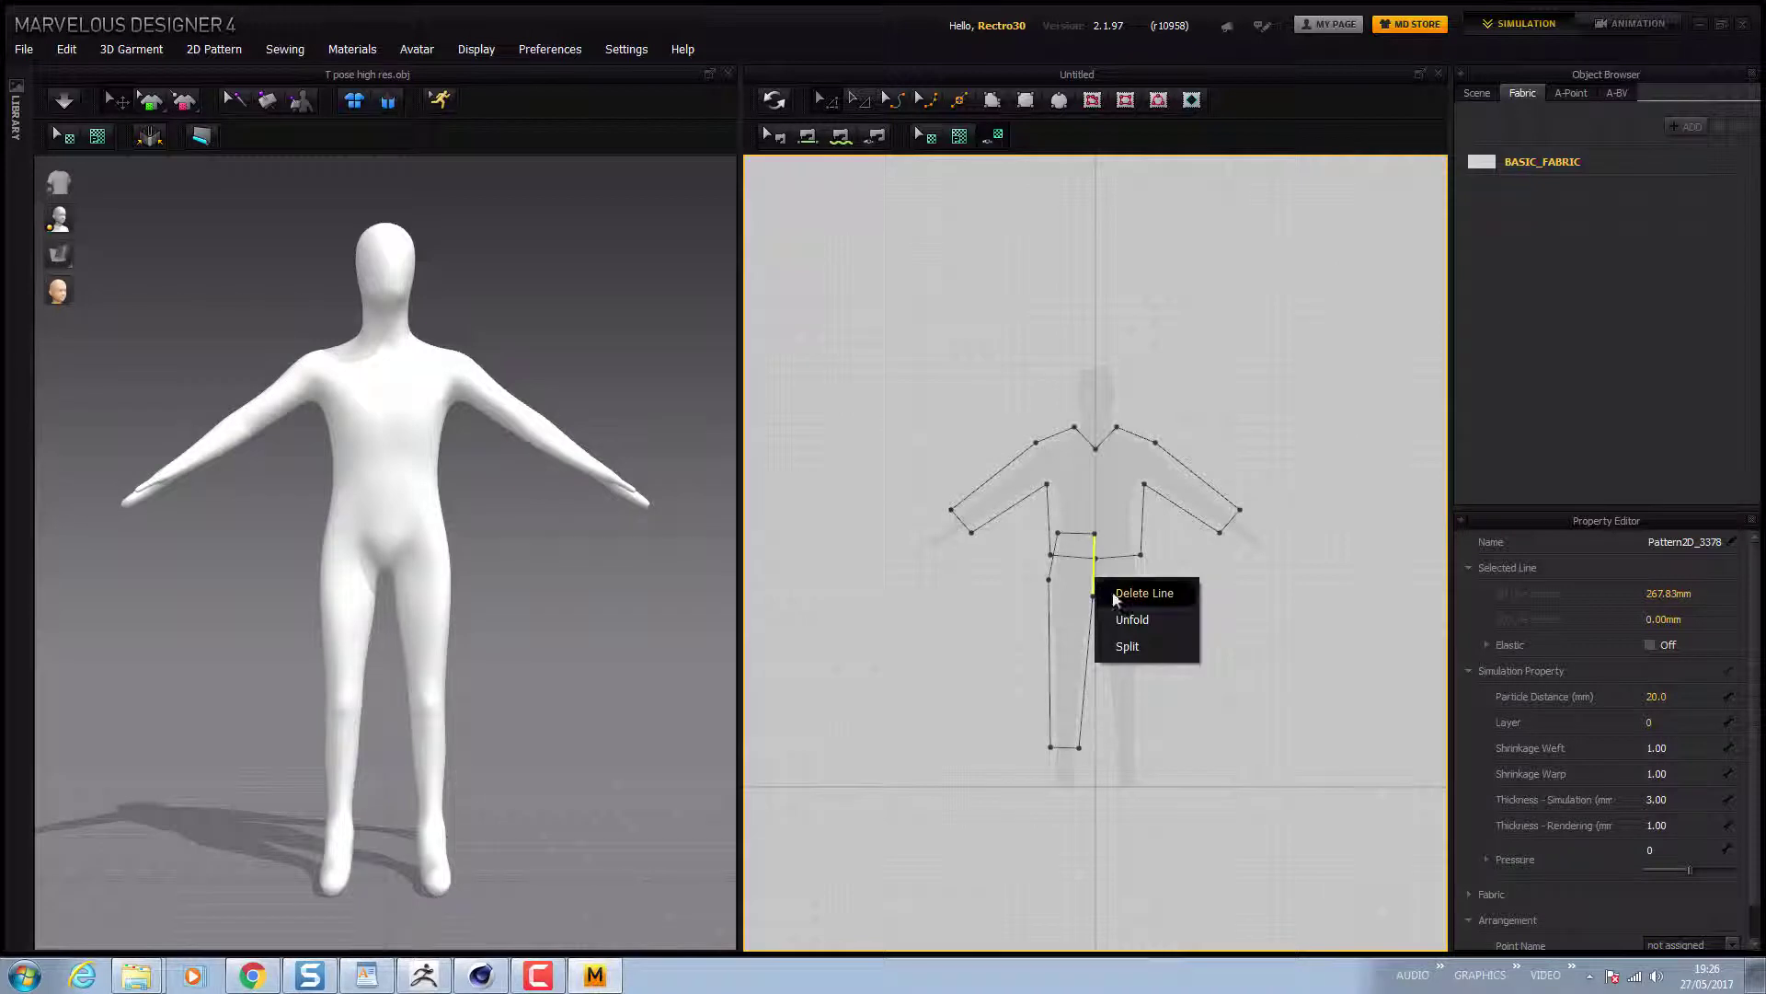
click(1140, 626)
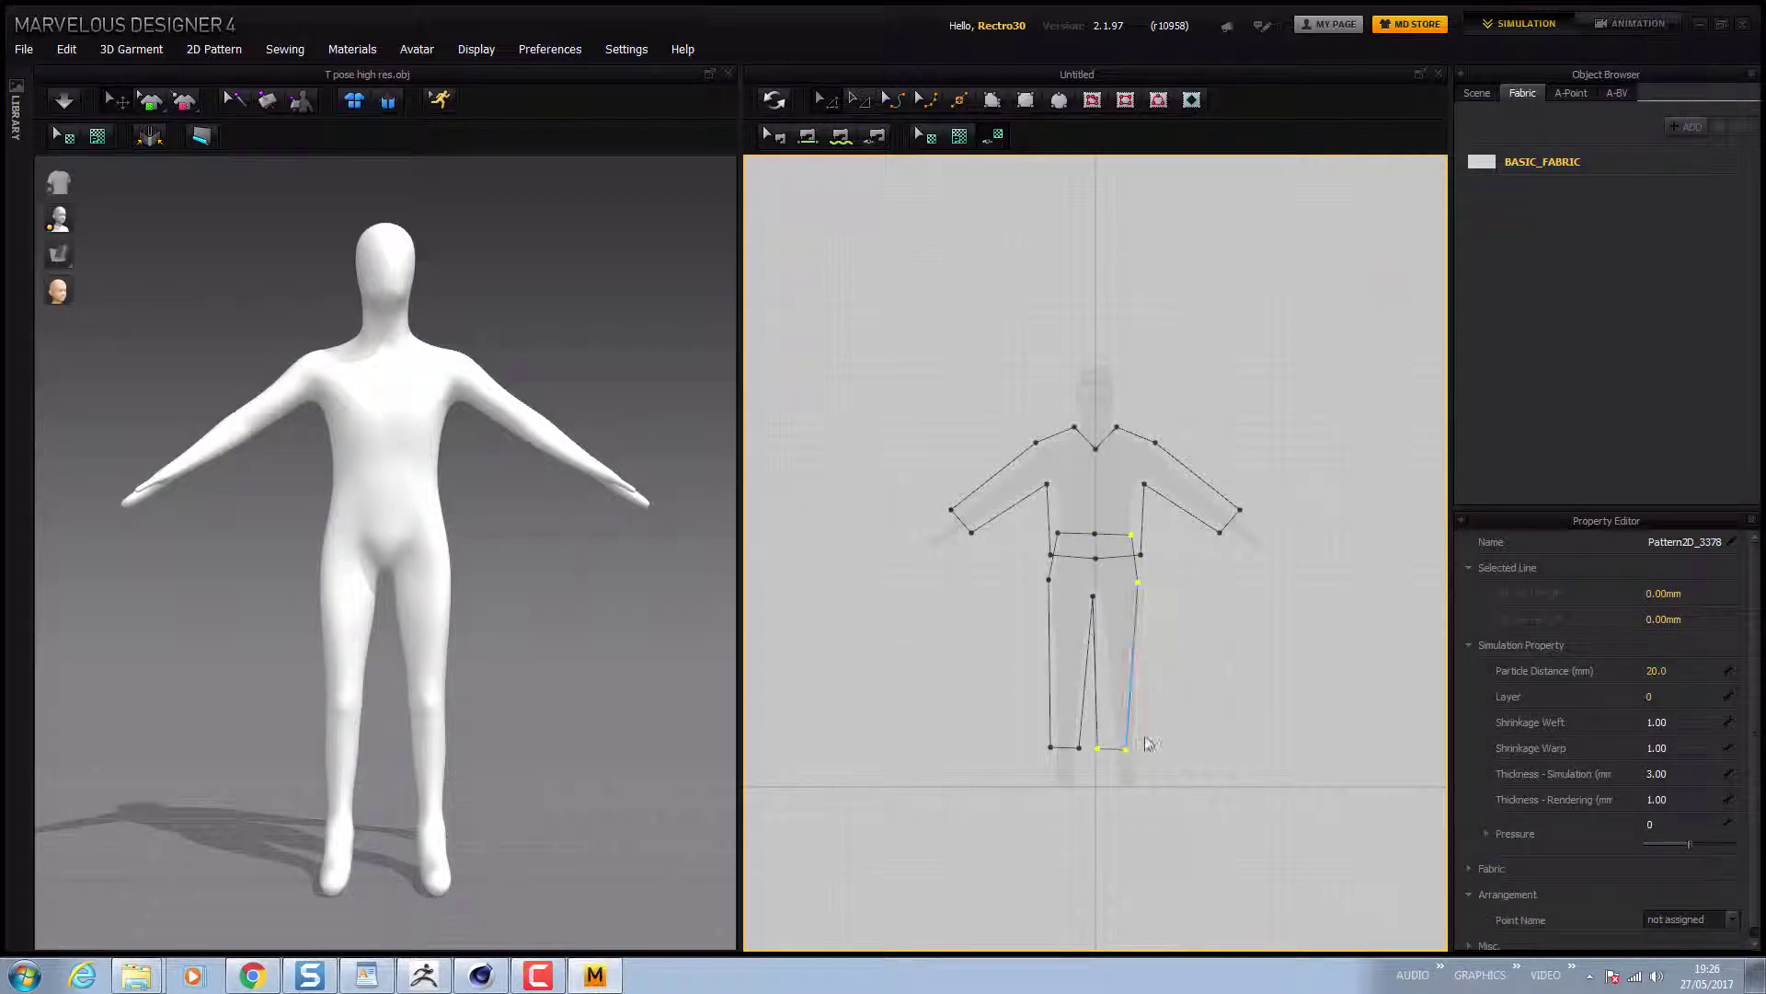
key(Delete)
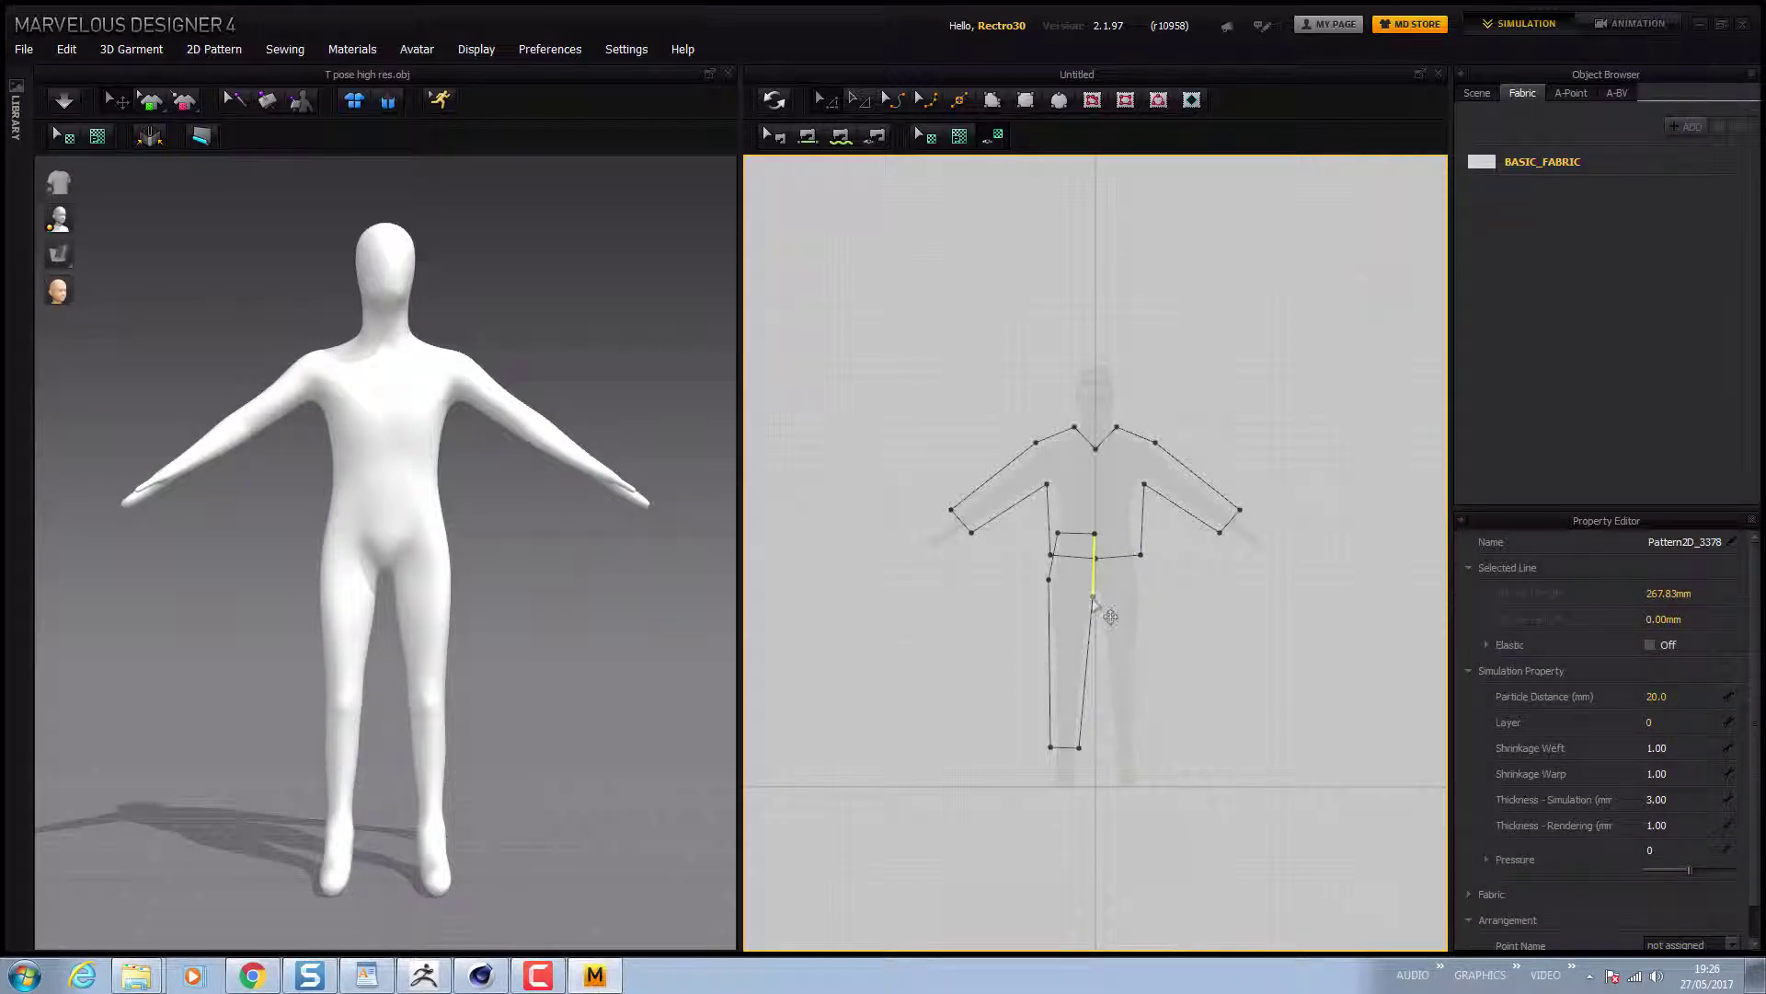
Align the half-trousers' crotch and waist points to the centre line and unfold the pattern into full trousers
drag(1093, 596, 1097, 587)
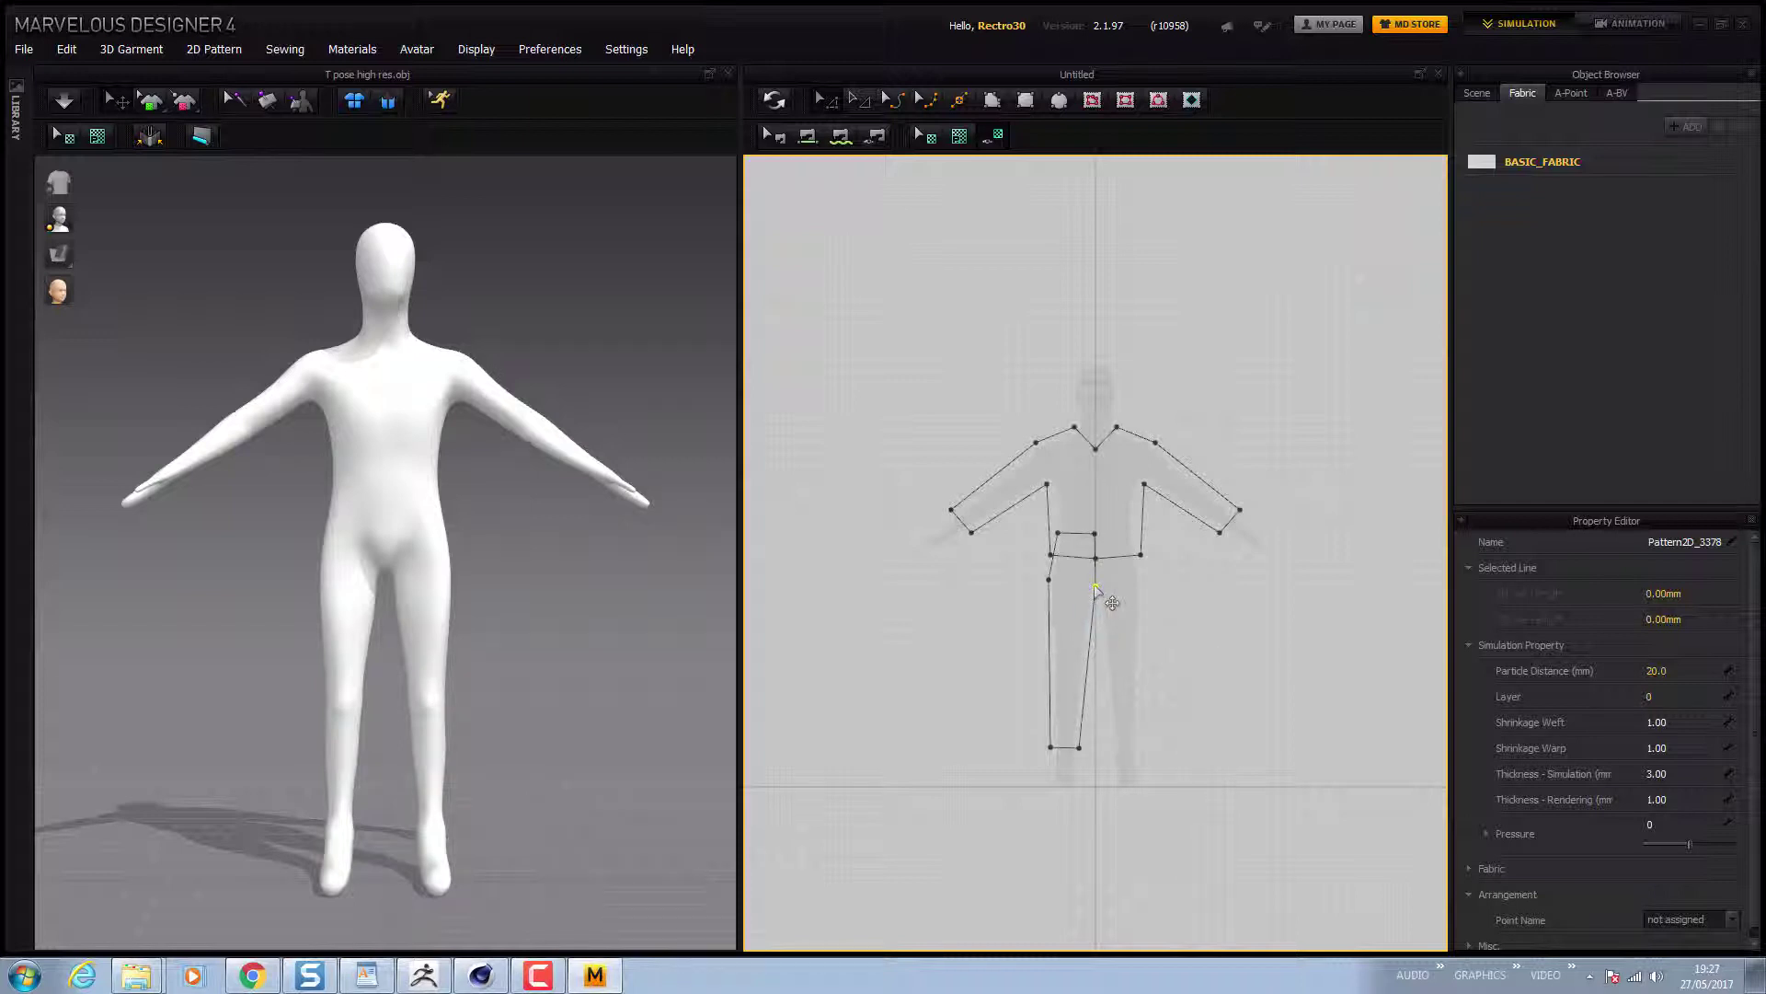
drag(1095, 586, 1095, 590)
click(1096, 575)
click(1094, 534)
drag(1096, 534, 1097, 536)
right_click(1099, 572)
click(1124, 611)
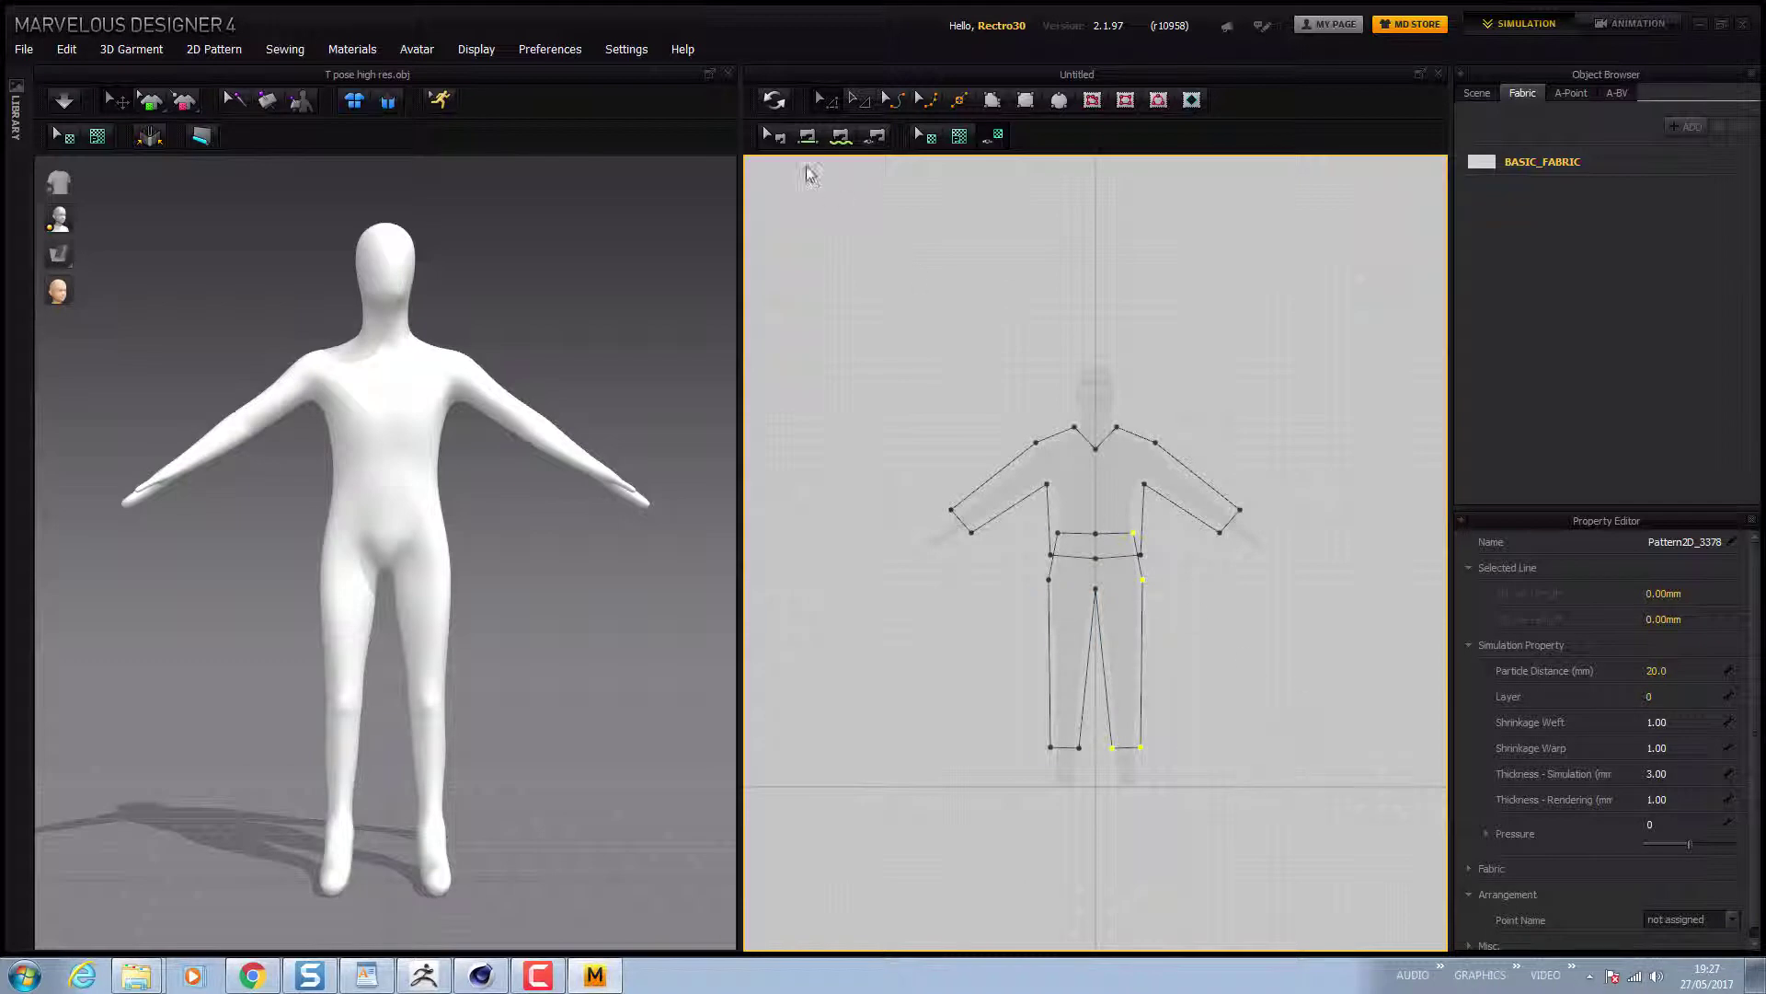
Synchronise the patterns to the 3D garment view and mirror-paste a copy of the shirt and trousers beside the originals
click(774, 99)
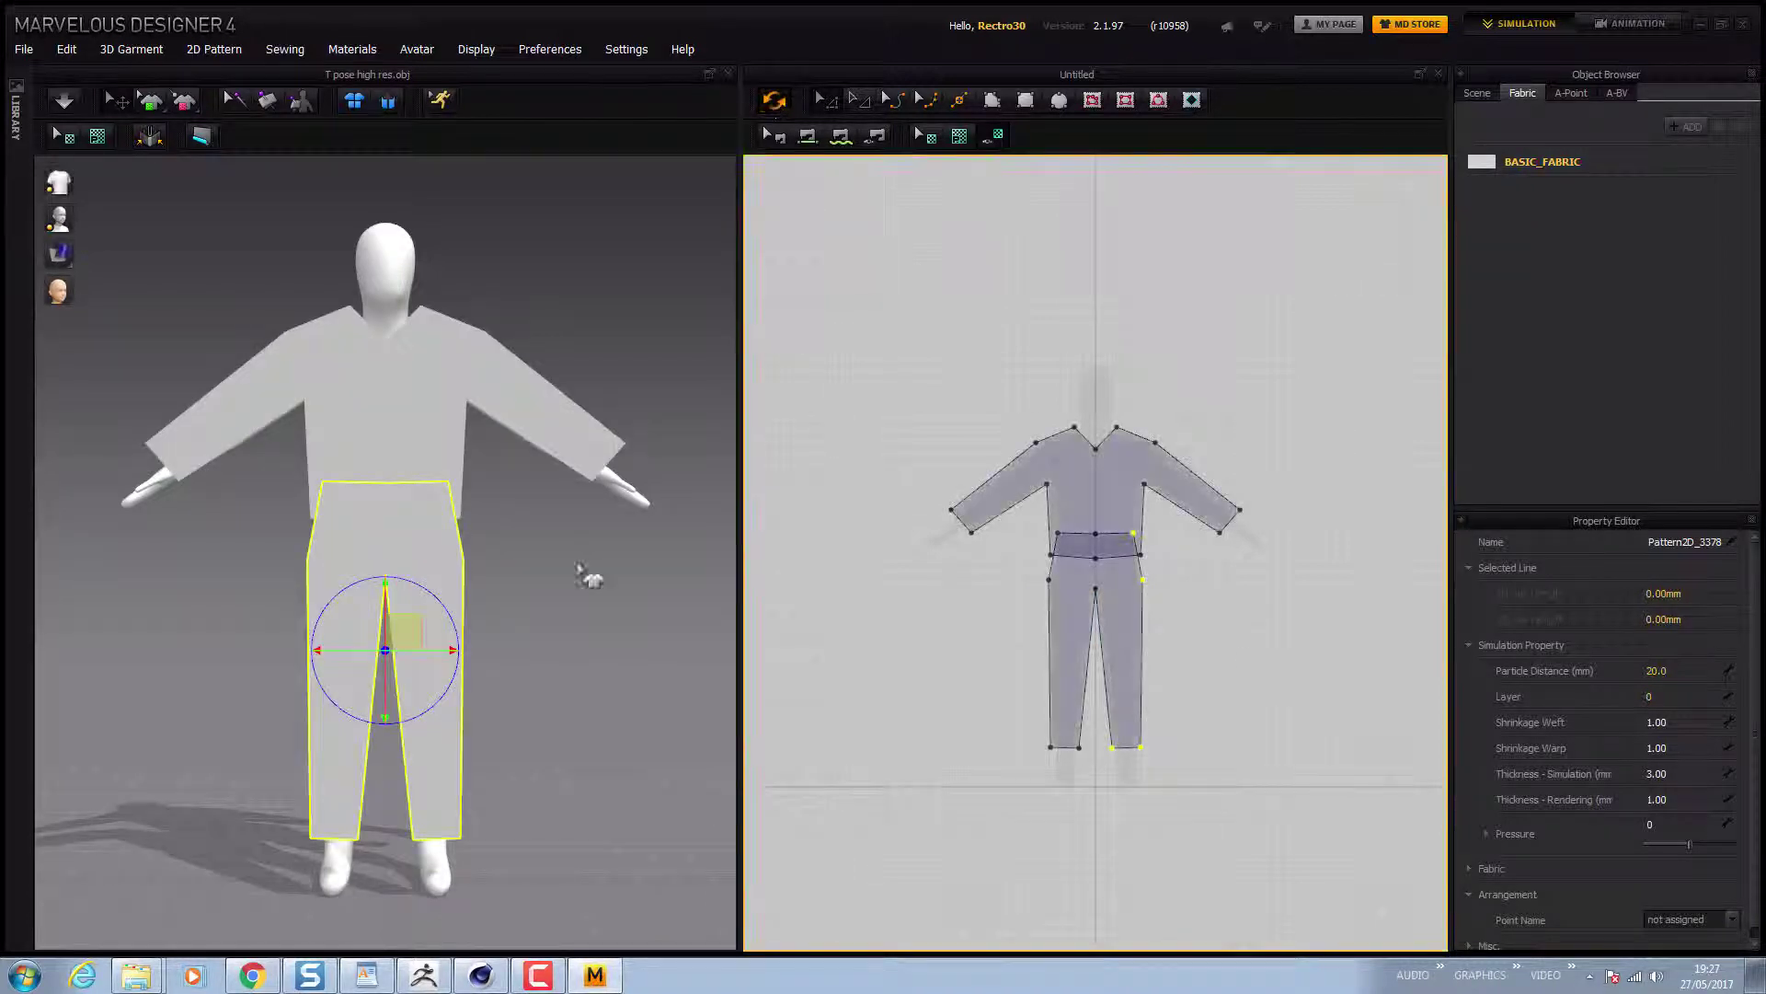
click(1092, 479)
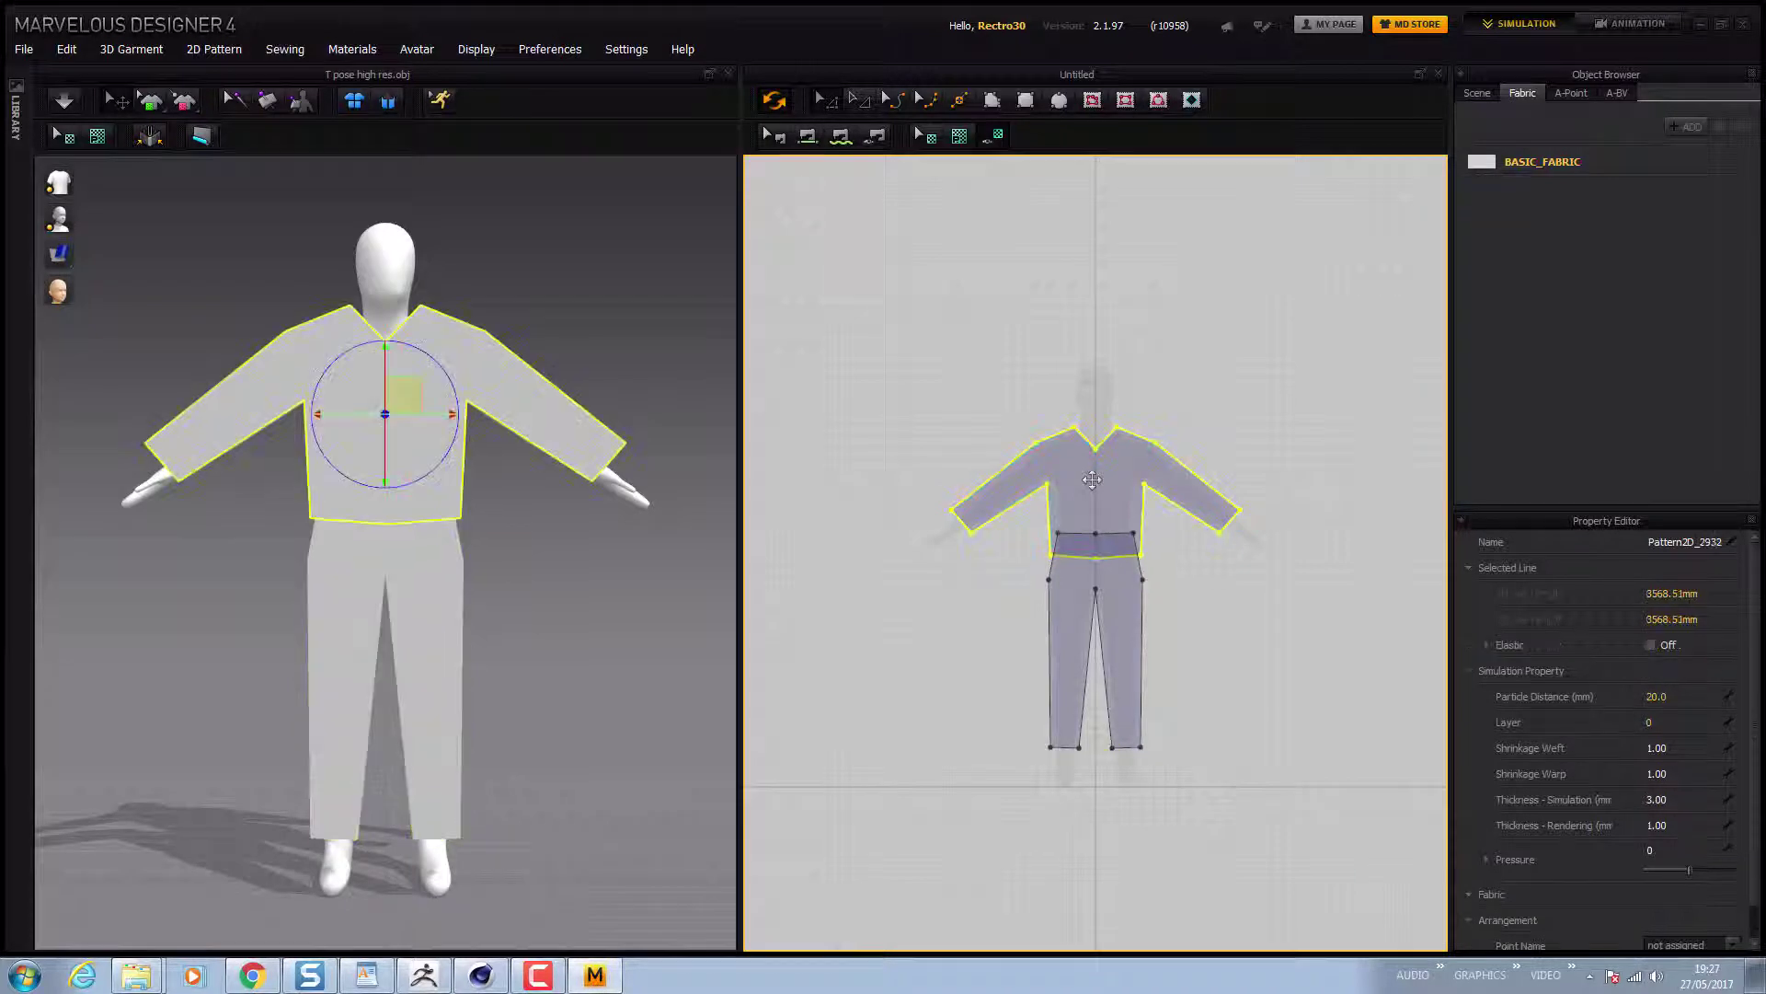
shift+click(1126, 634)
right_click(1127, 635)
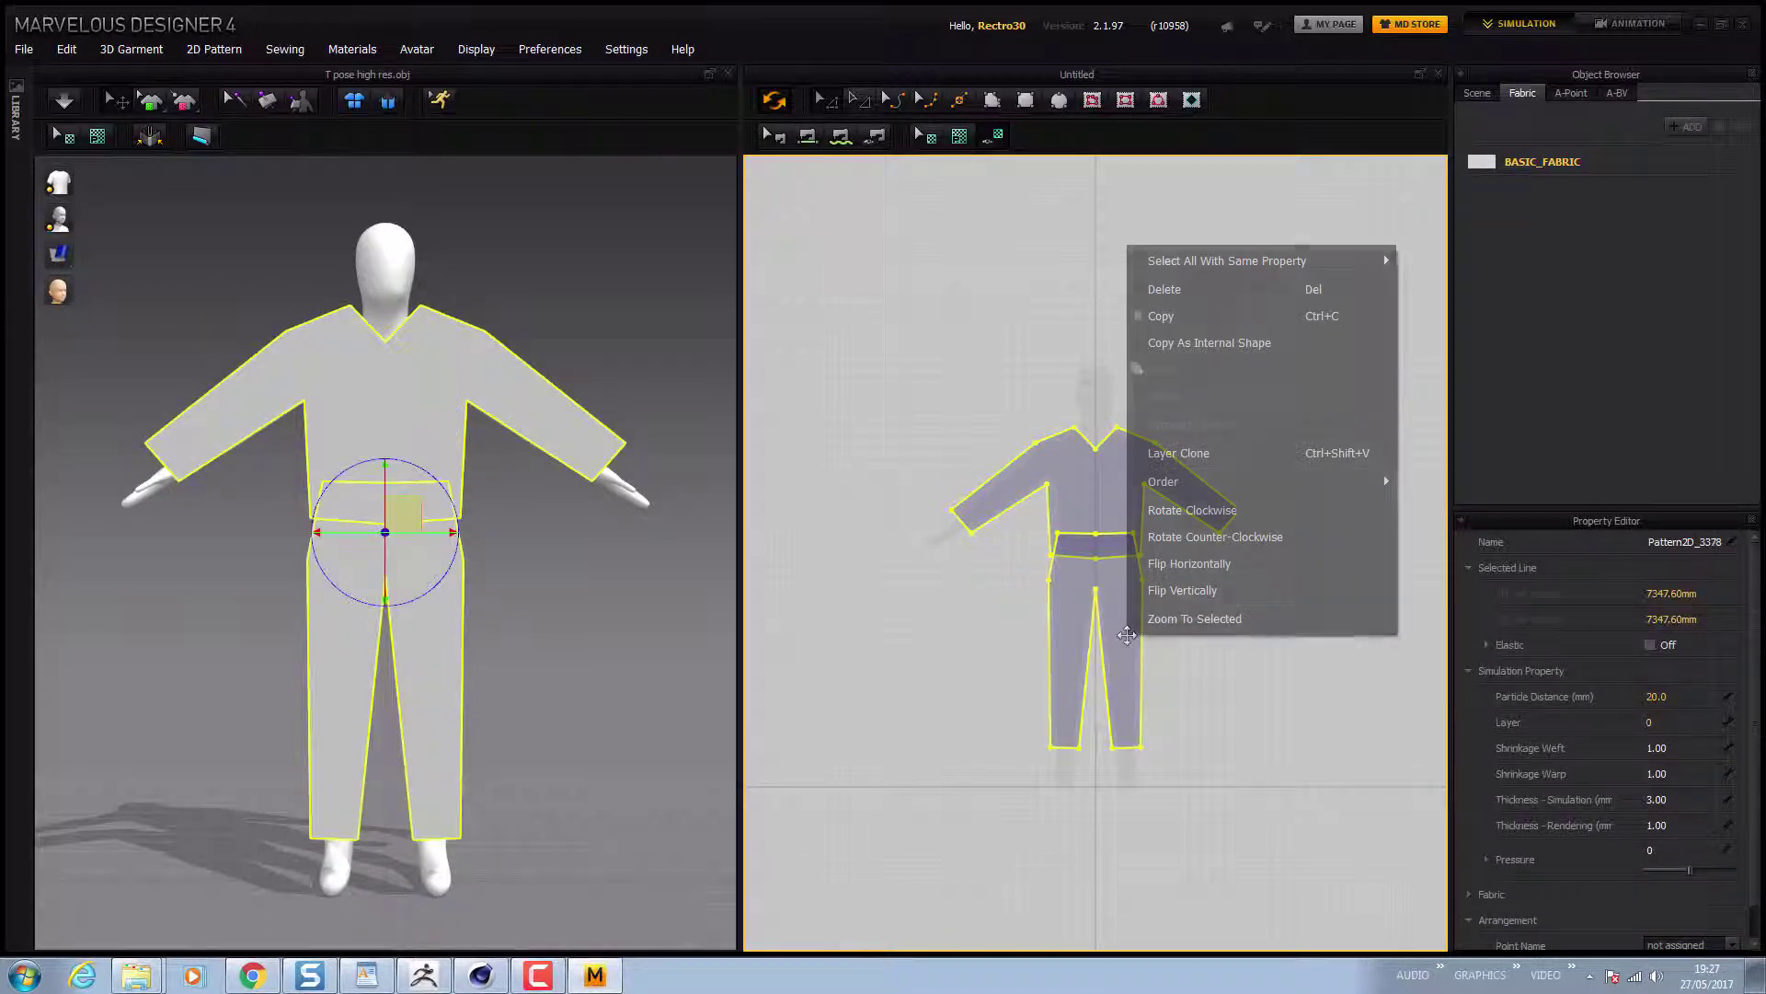
click(1164, 316)
click(1268, 582)
right_click(1272, 561)
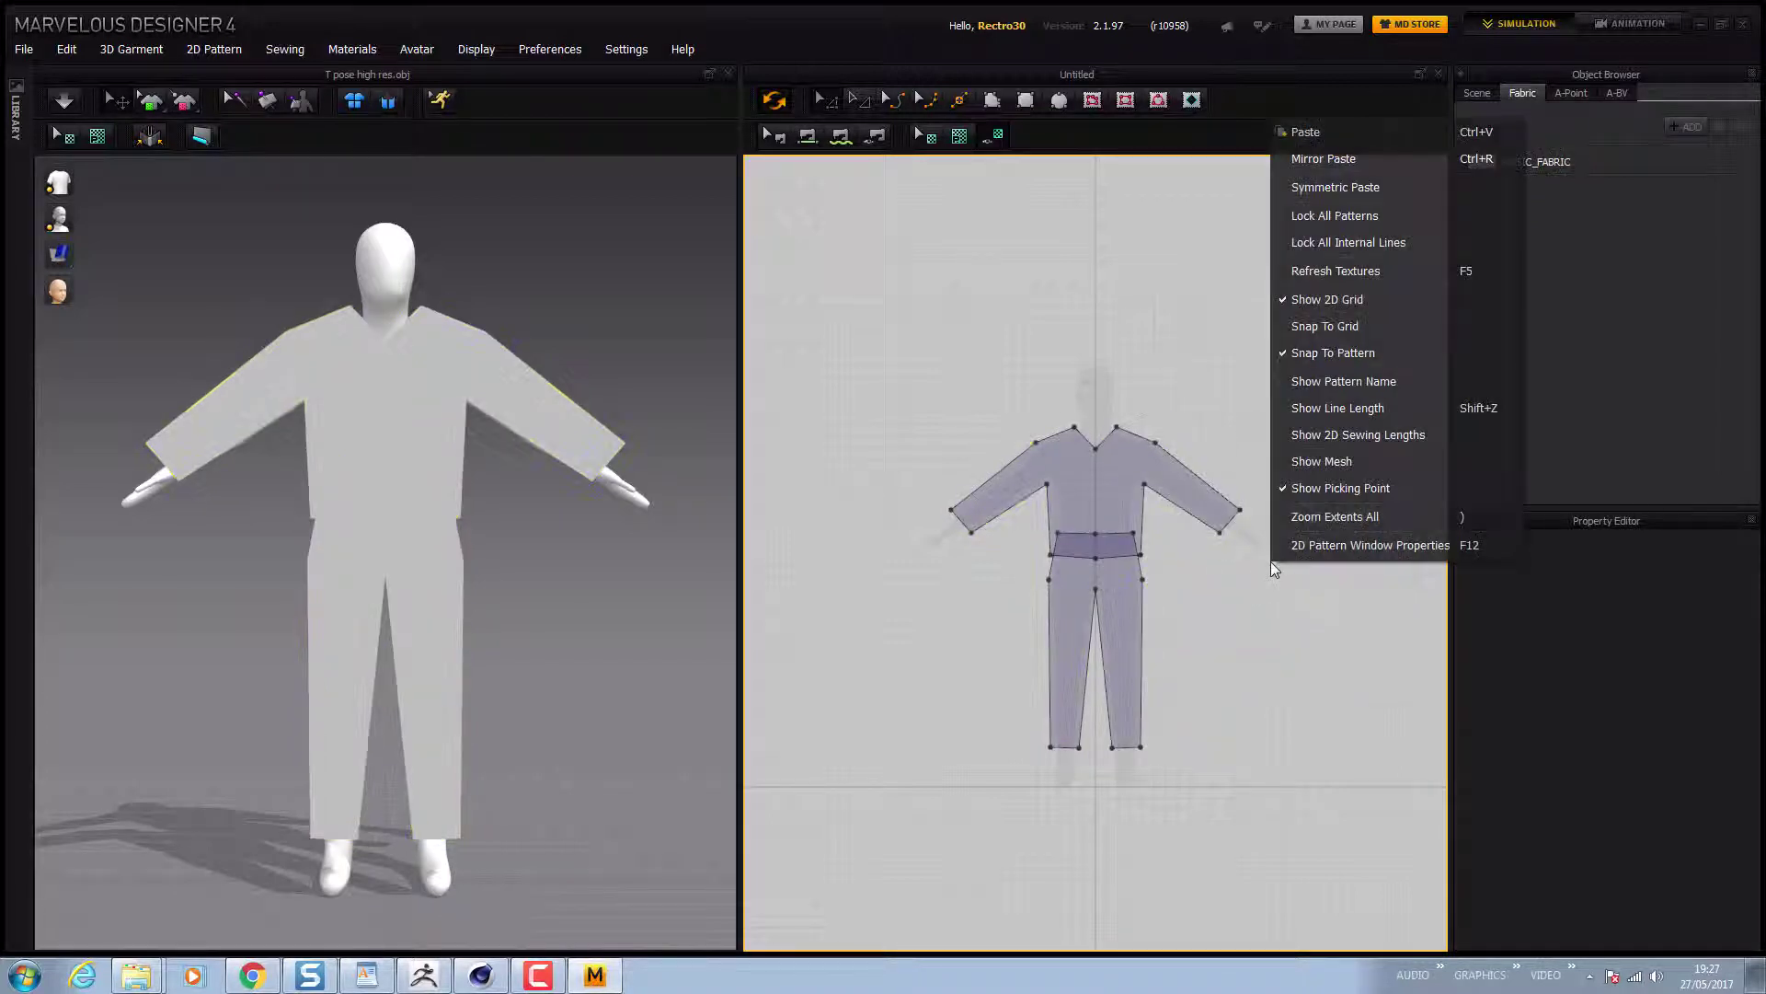
click(1323, 158)
click(1399, 586)
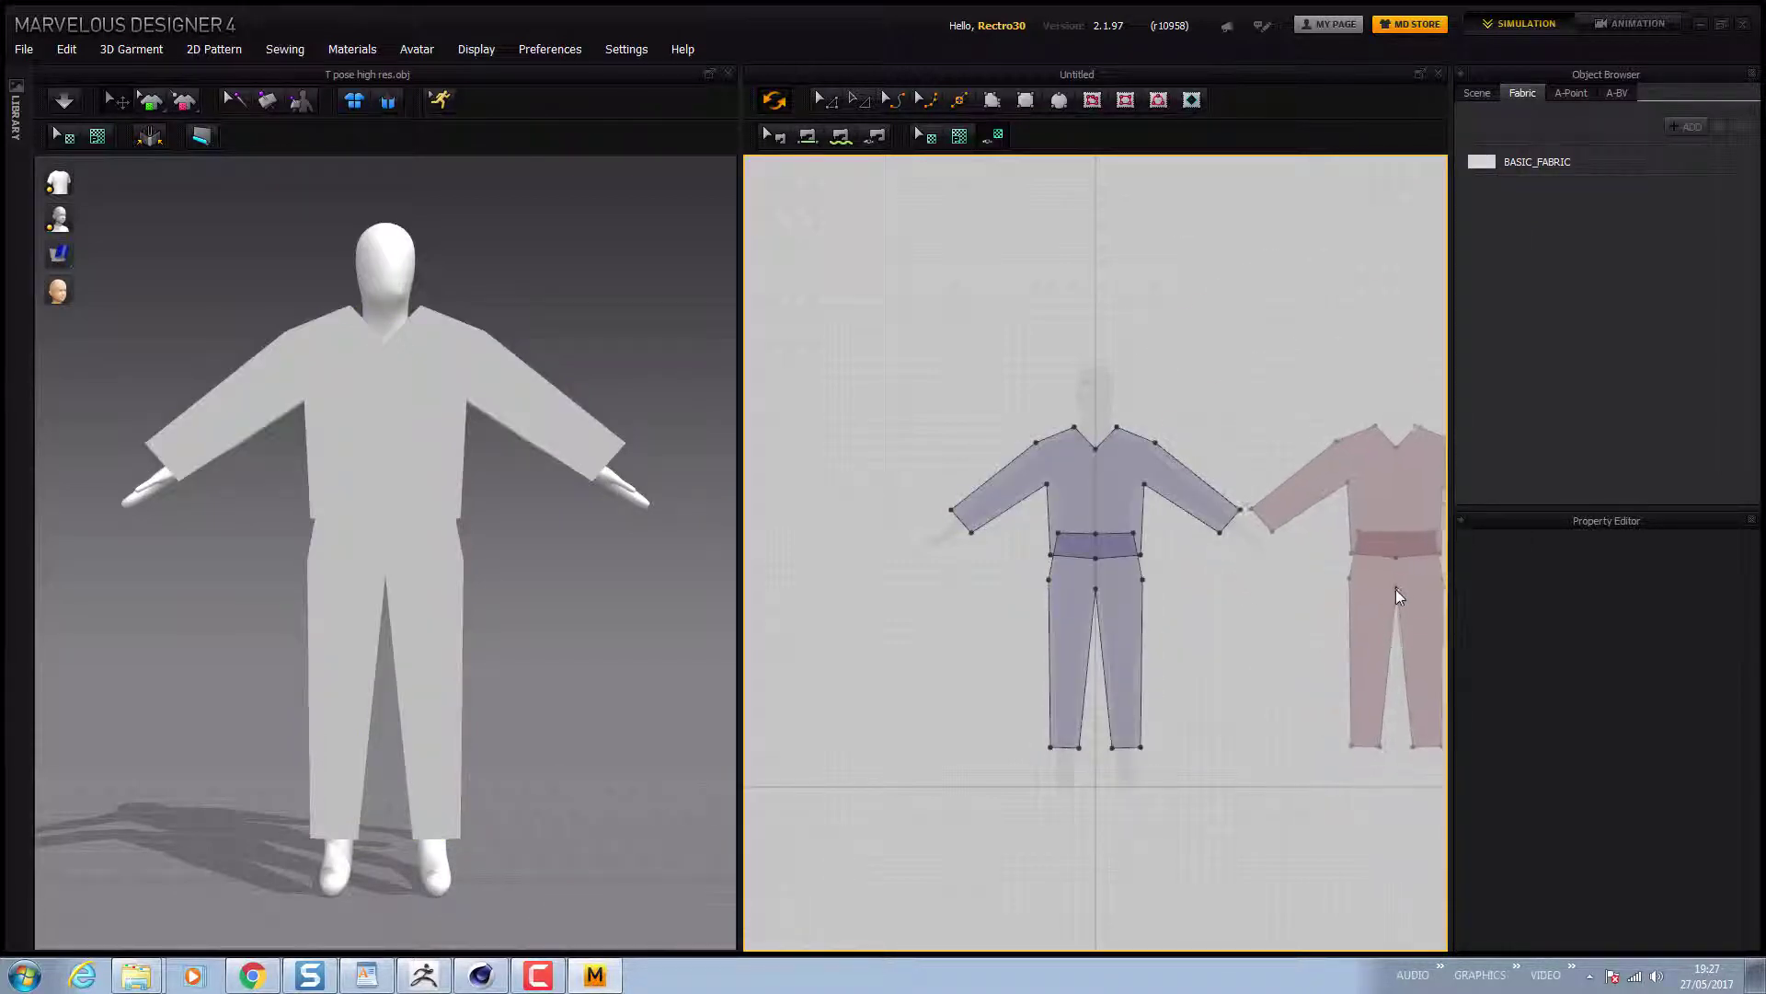
click(1393, 588)
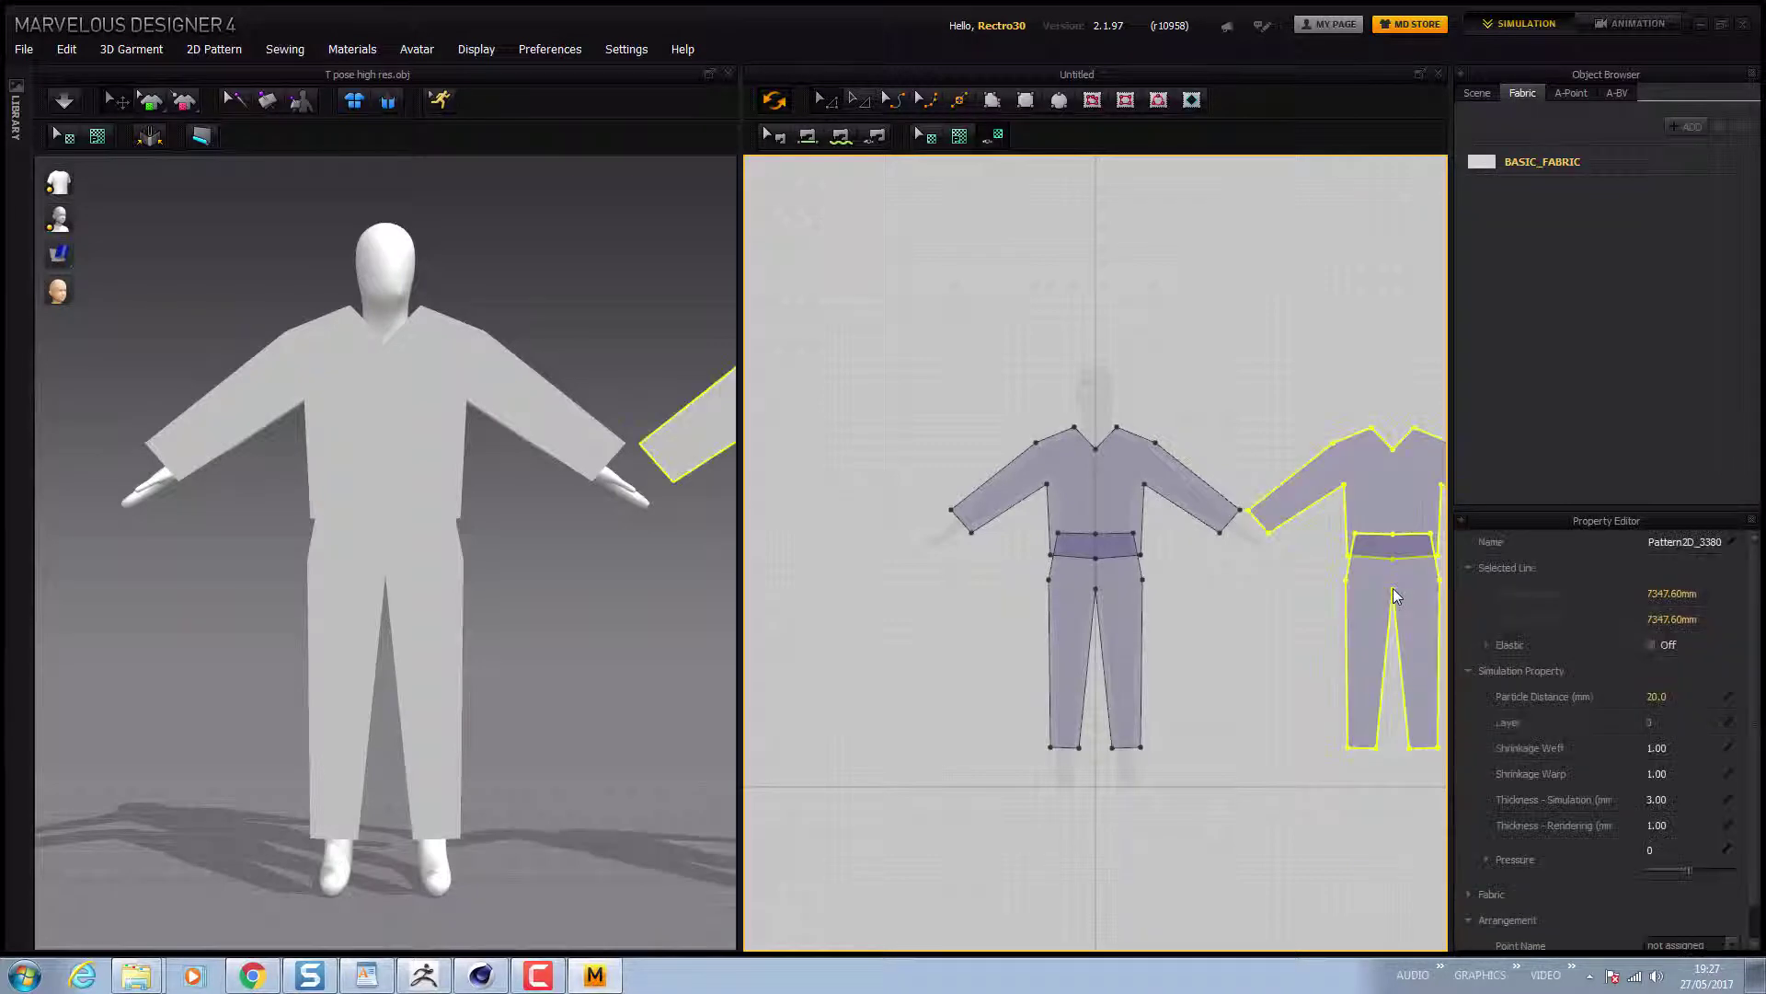
Position the copied shirt and trousers together behind the avatar in 3D as the back pieces
right_drag(528, 592, 395, 635)
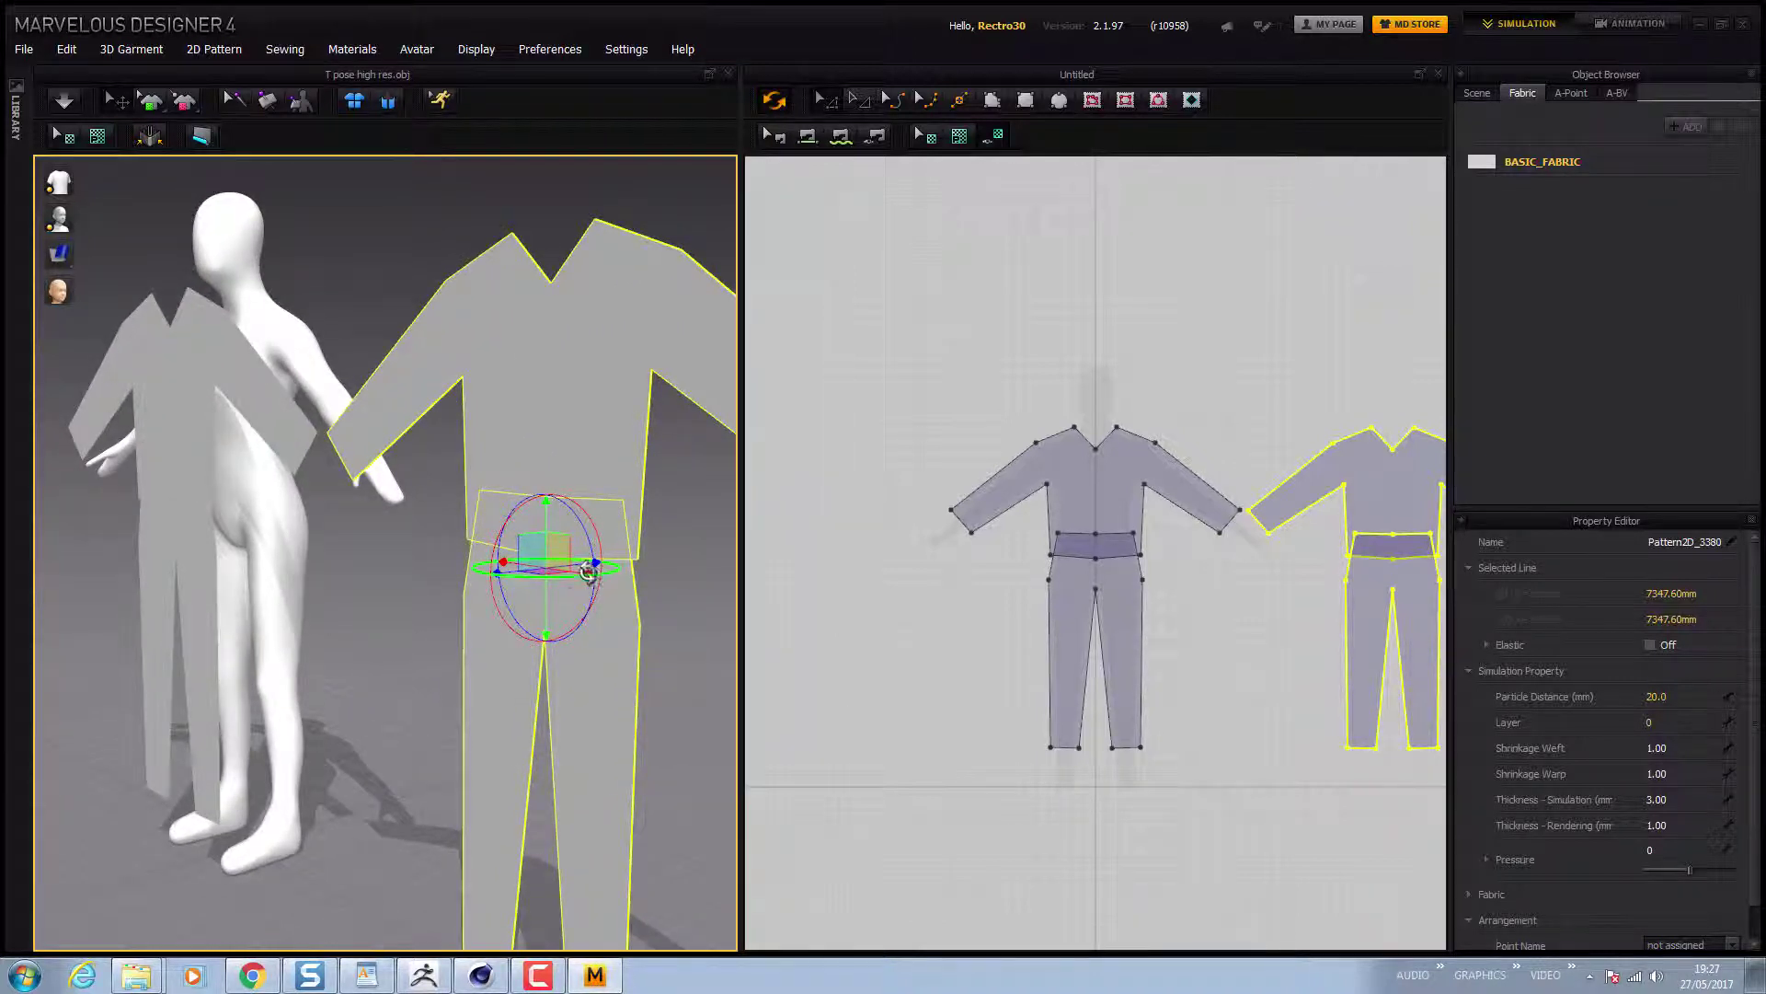
right_drag(560, 722, 527, 751)
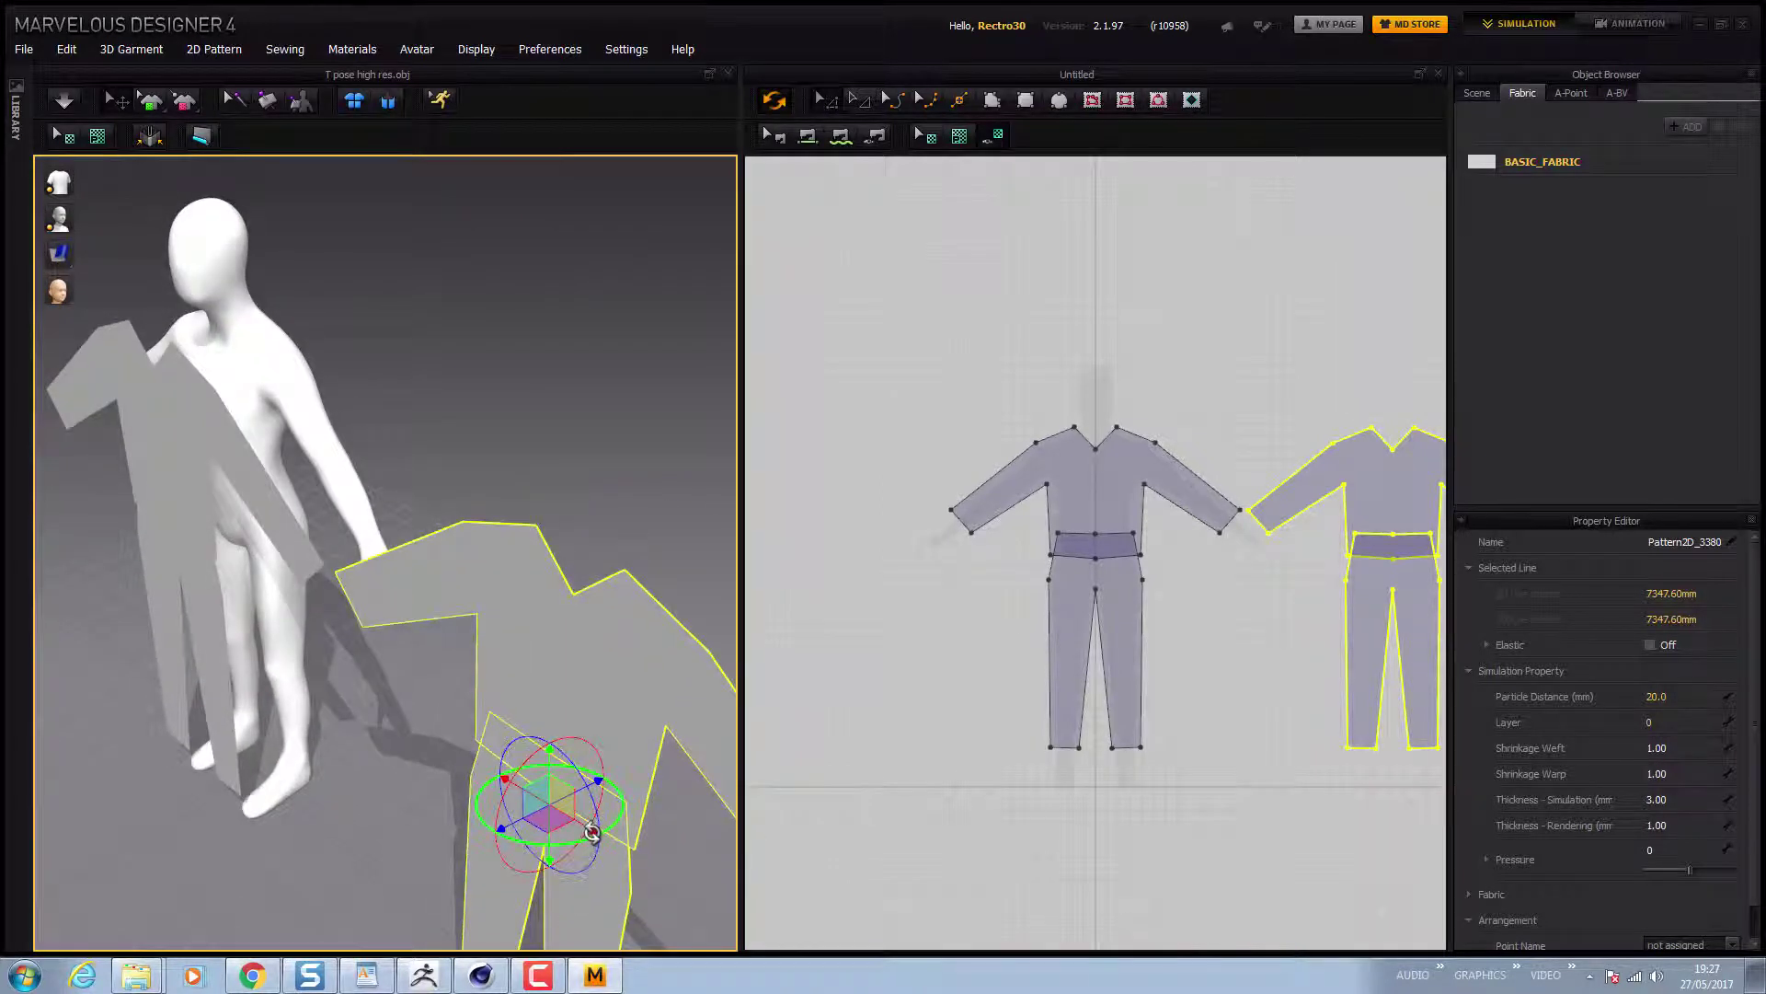
drag(592, 833, 364, 402)
right_drag(417, 521, 328, 517)
drag(460, 545, 349, 505)
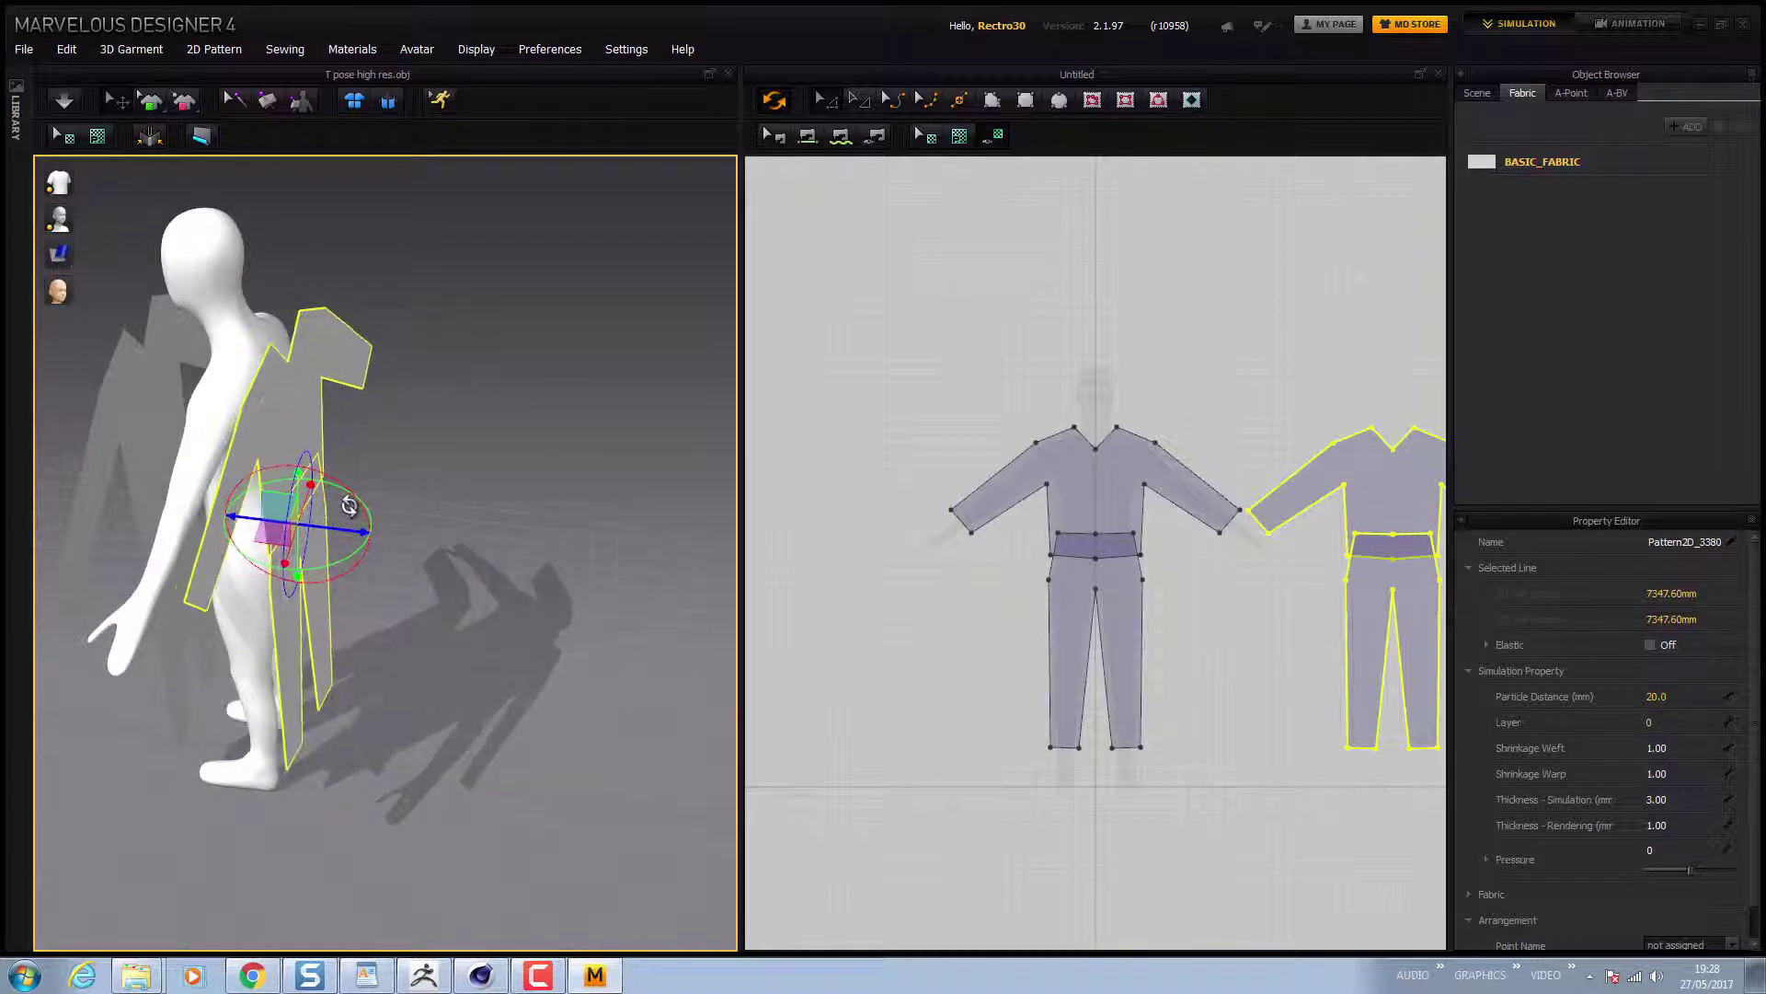
right_drag(315, 621, 414, 583)
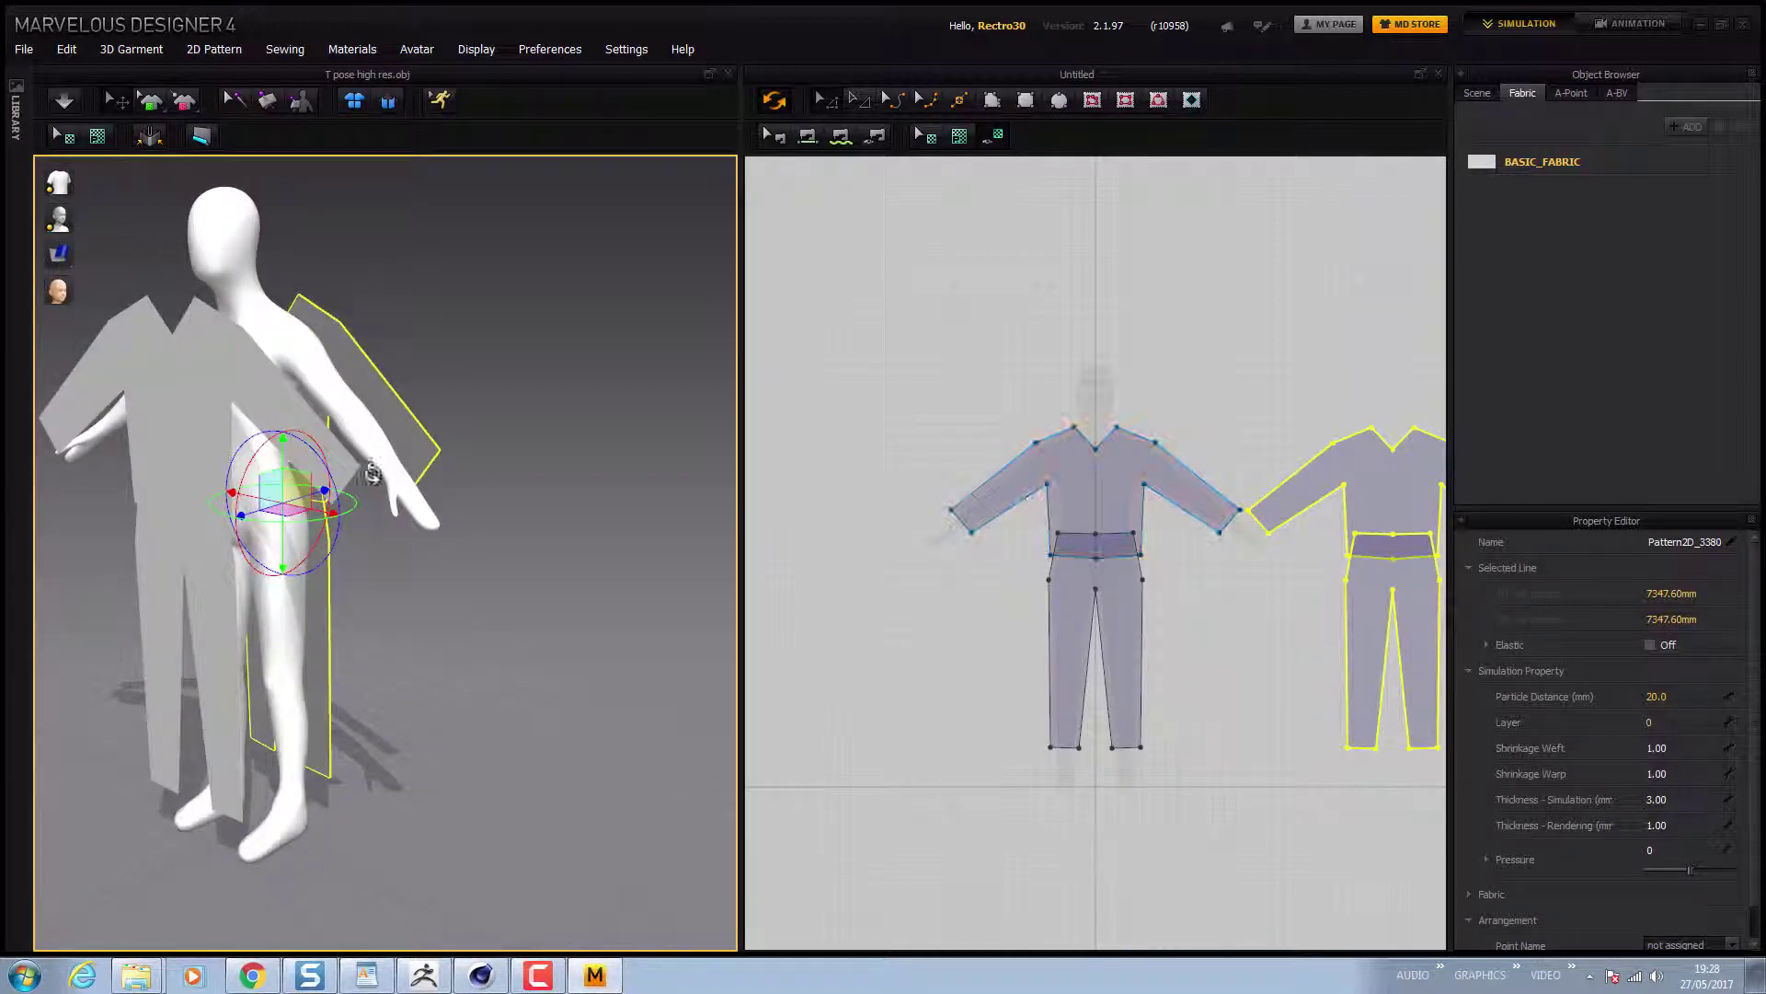
Move the front shirt and trousers together closer to the avatar's front
click(1014, 520)
shift+click(1067, 600)
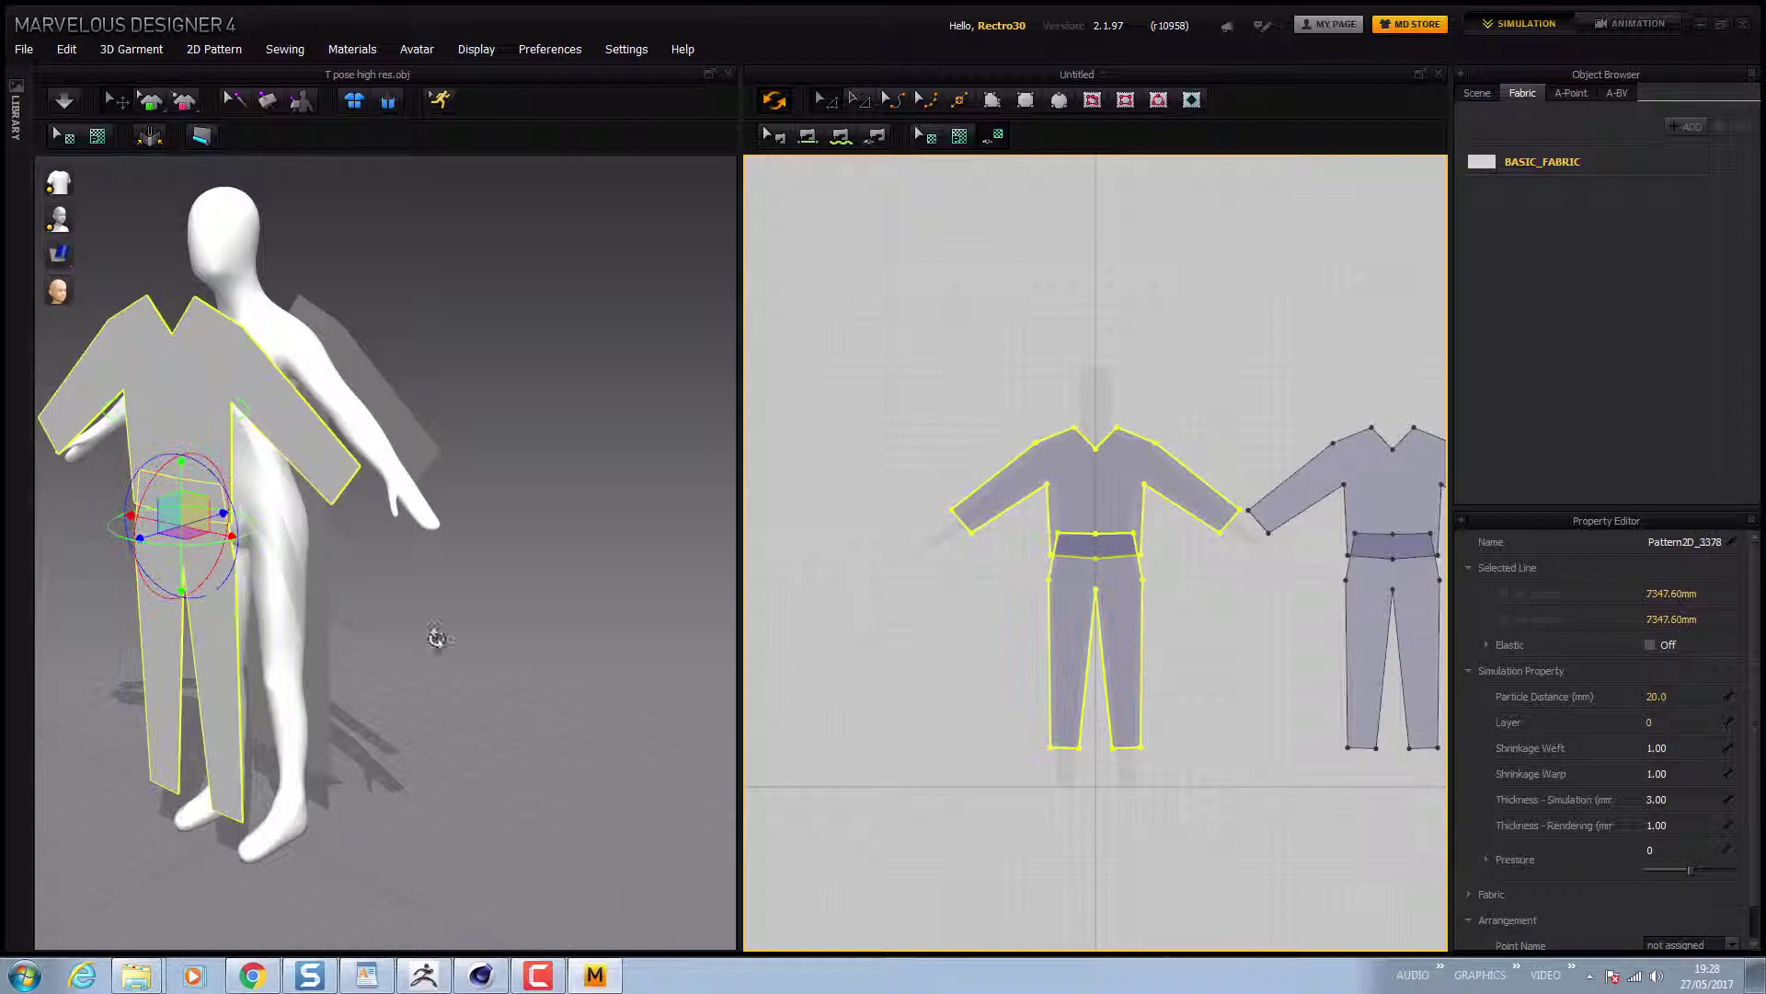
drag(222, 512, 267, 538)
right_drag(470, 580, 431, 570)
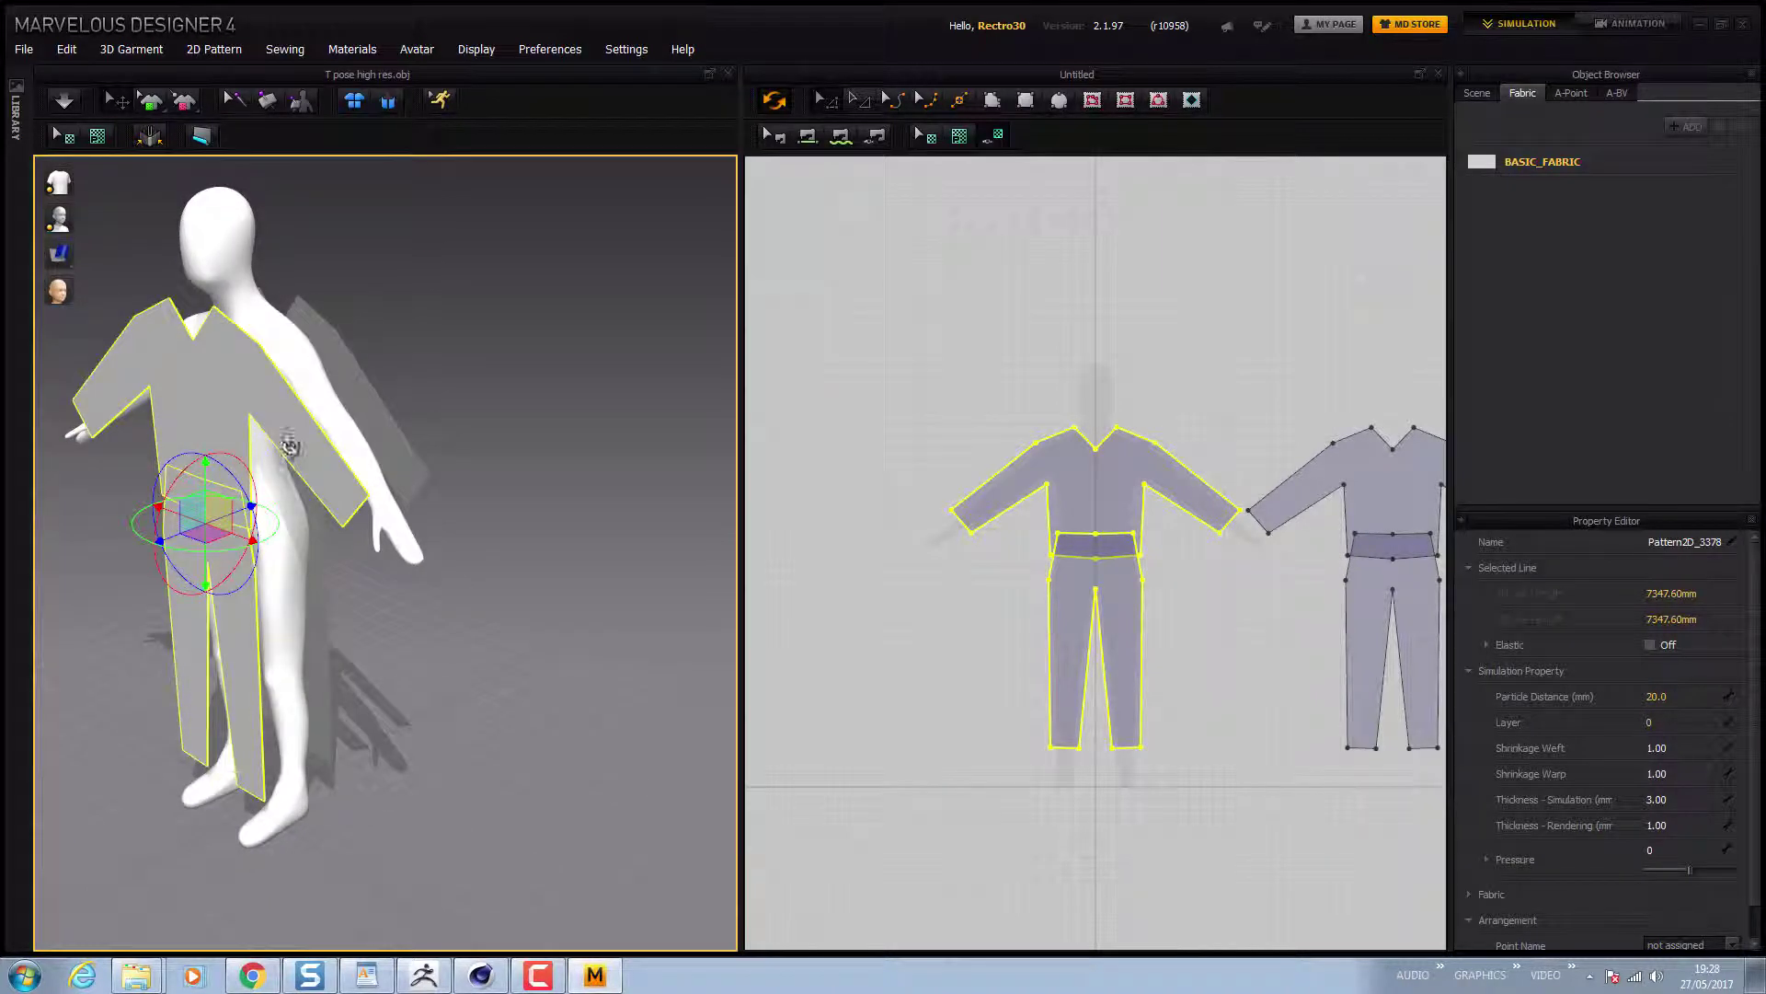
Move only the front shirt piece slightly outward so it sits in front of the trousers
click(957, 368)
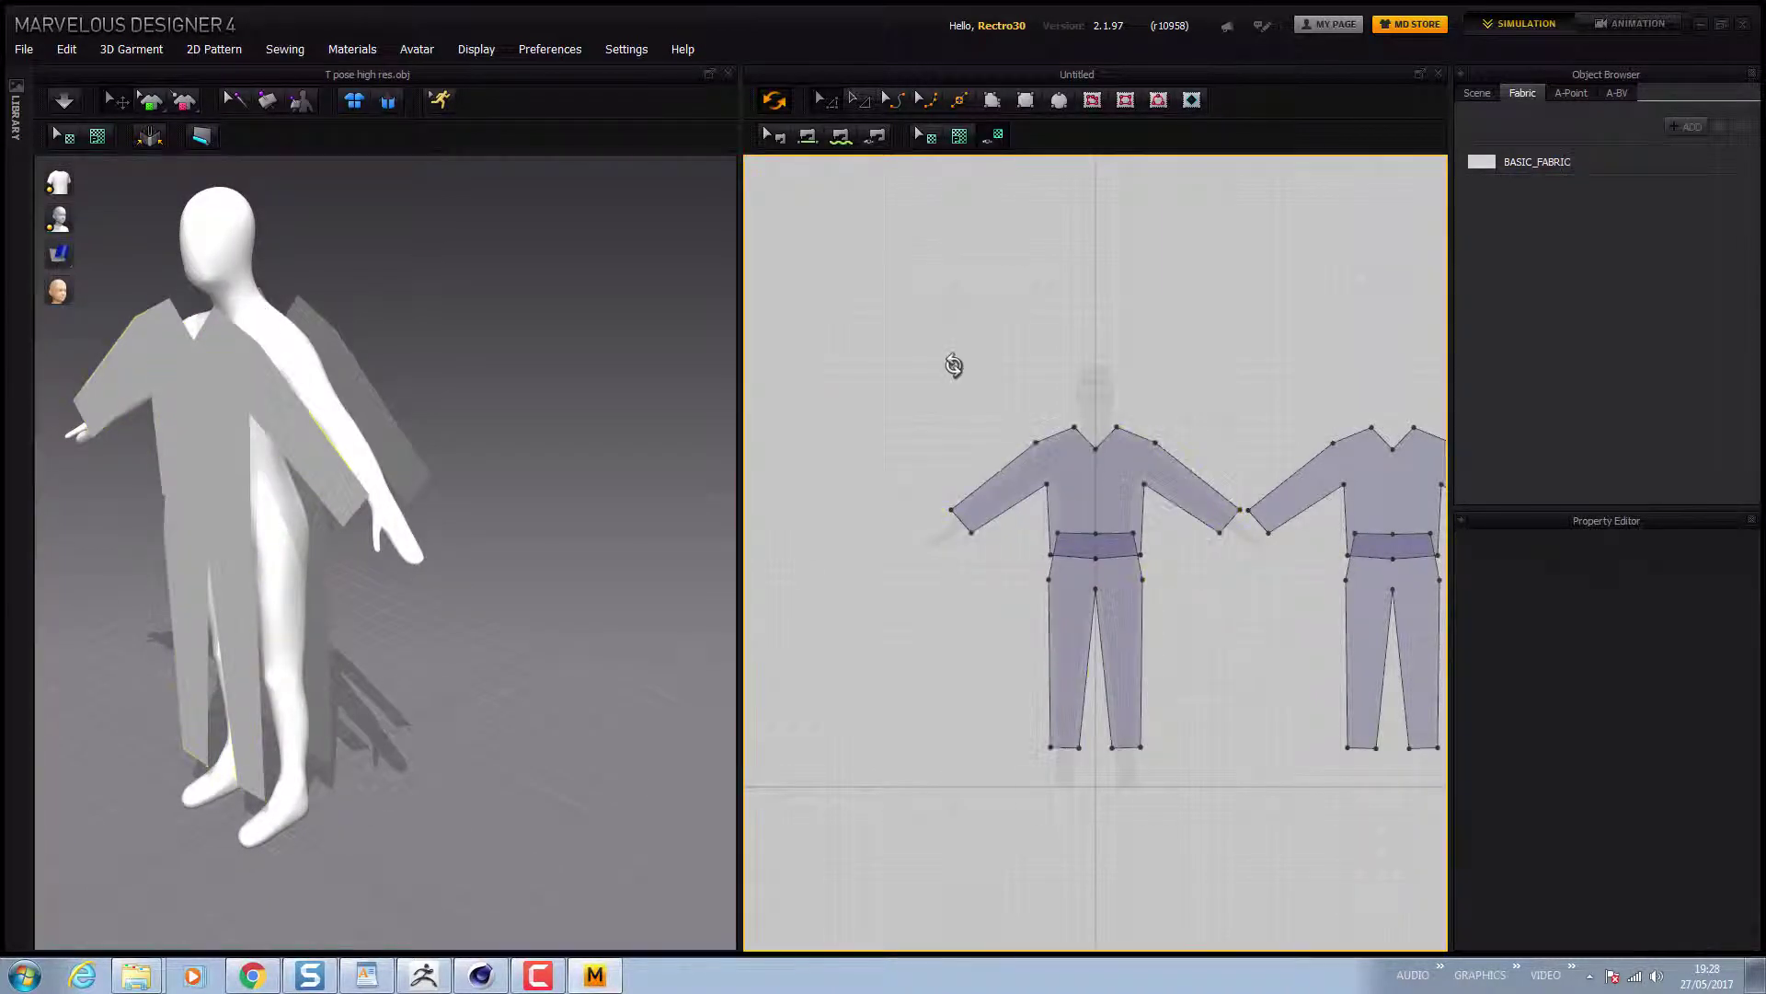
click(1099, 473)
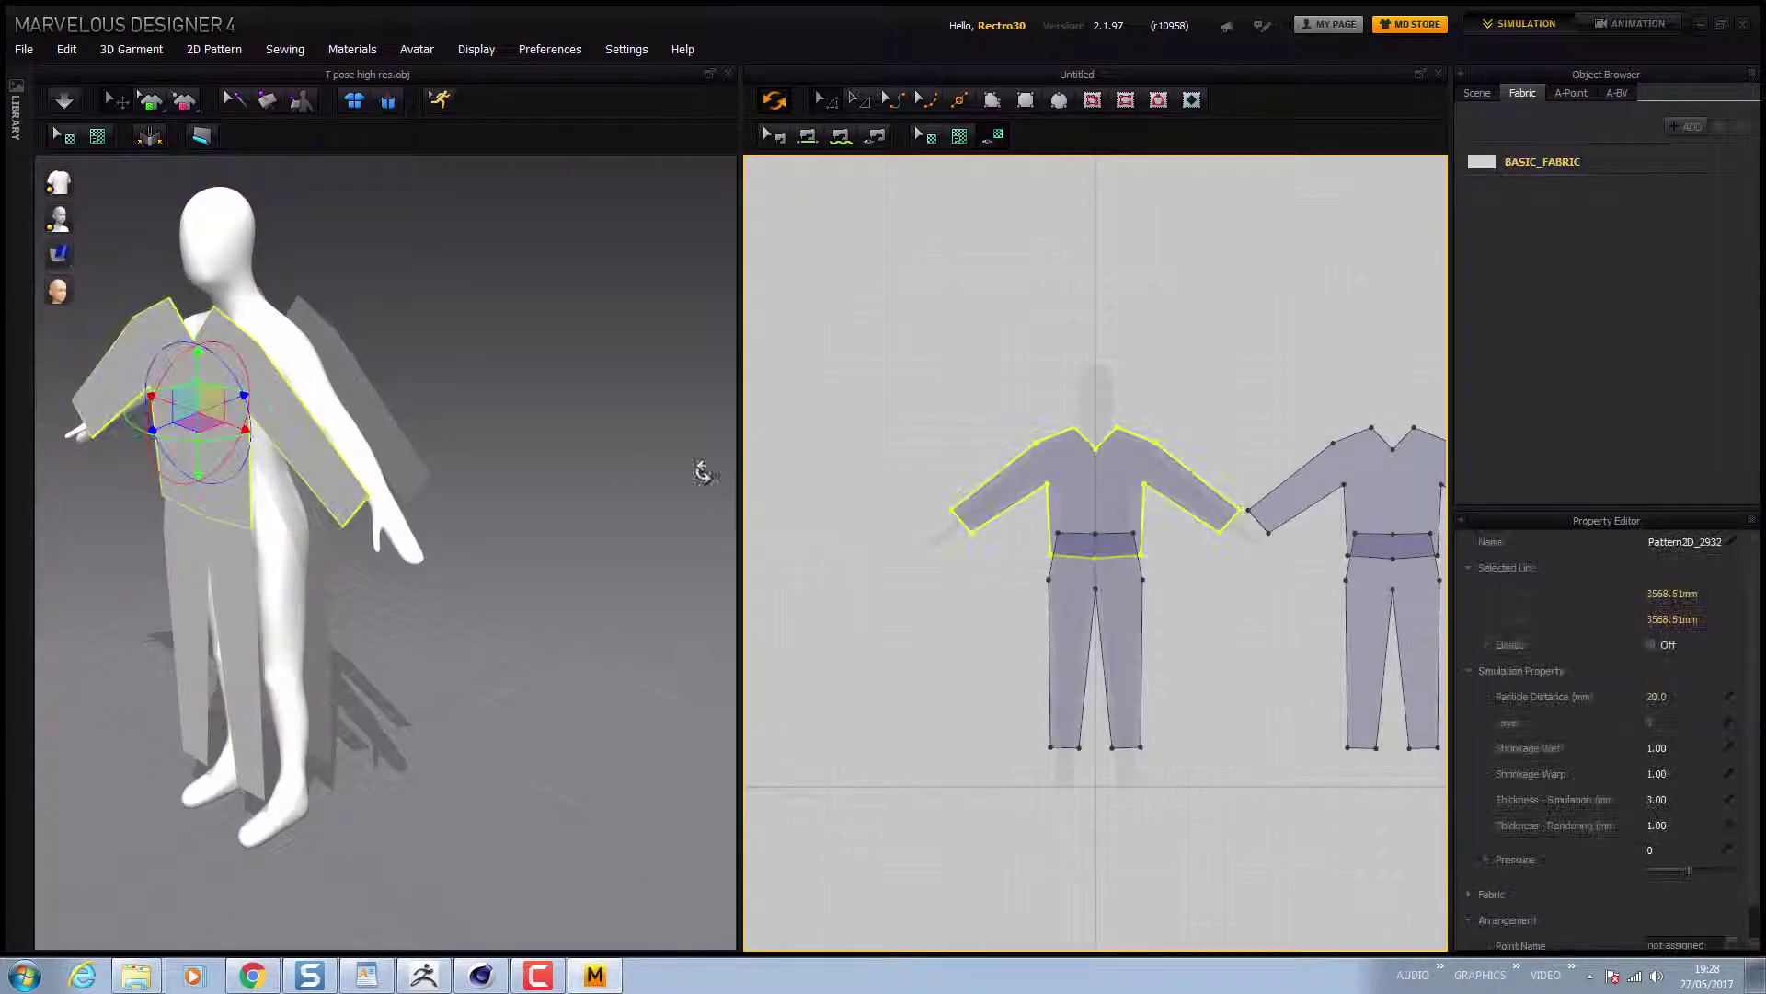
click(159, 424)
drag(160, 423, 334, 466)
right_drag(356, 522, 324, 394)
Move the back shirt piece slightly outward so it sits behind the back trousers
click(1325, 465)
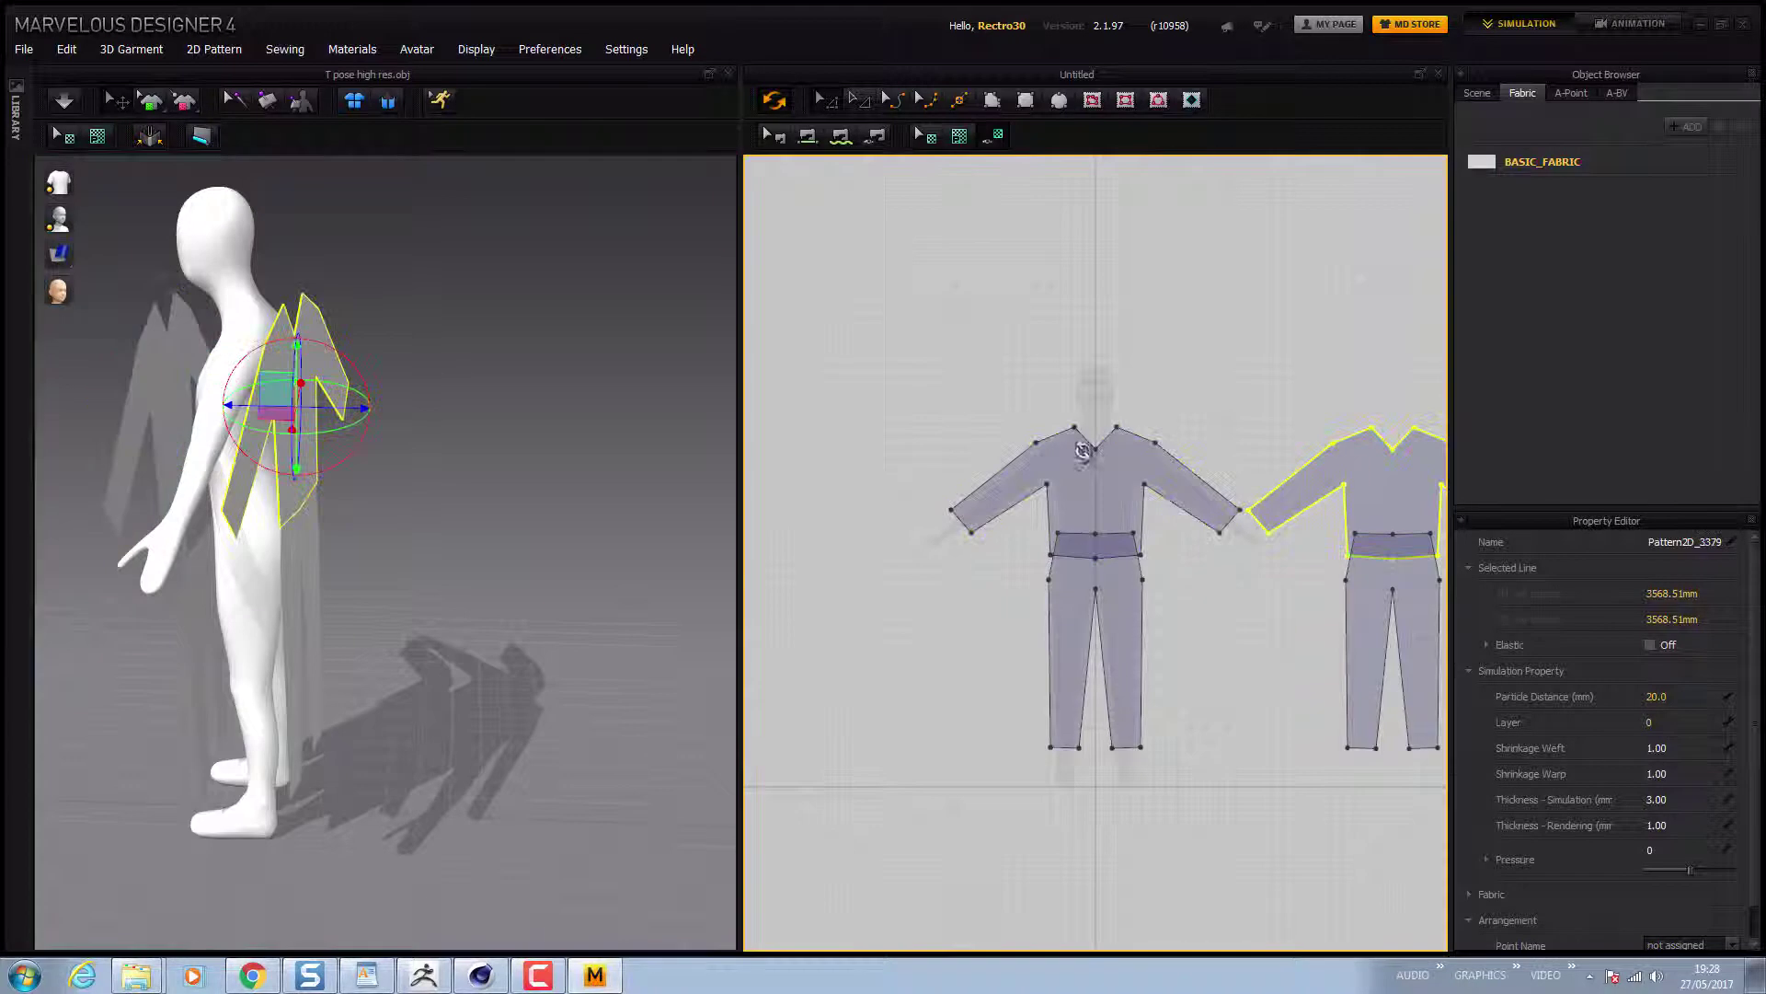
click(353, 409)
drag(352, 408, 365, 409)
right_drag(401, 553, 357, 553)
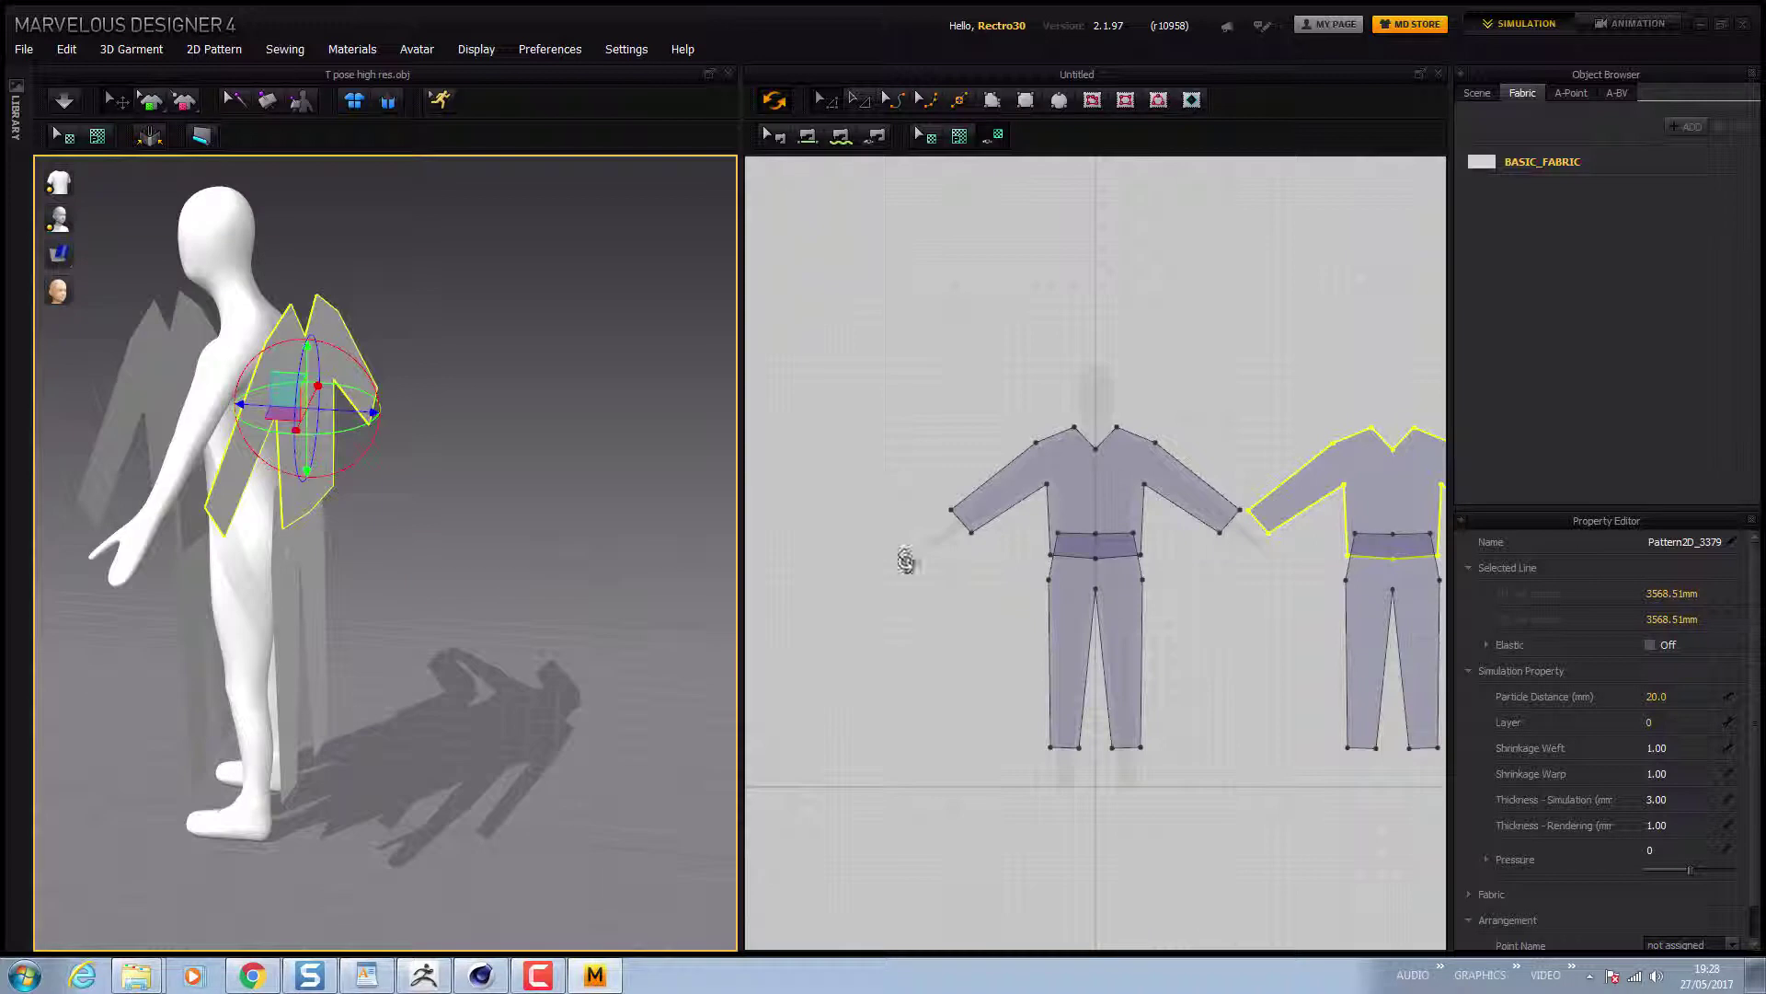
Raise the centre neck point of the back shirt pattern for a shallower neckline, and face the garment from the front
click(1390, 401)
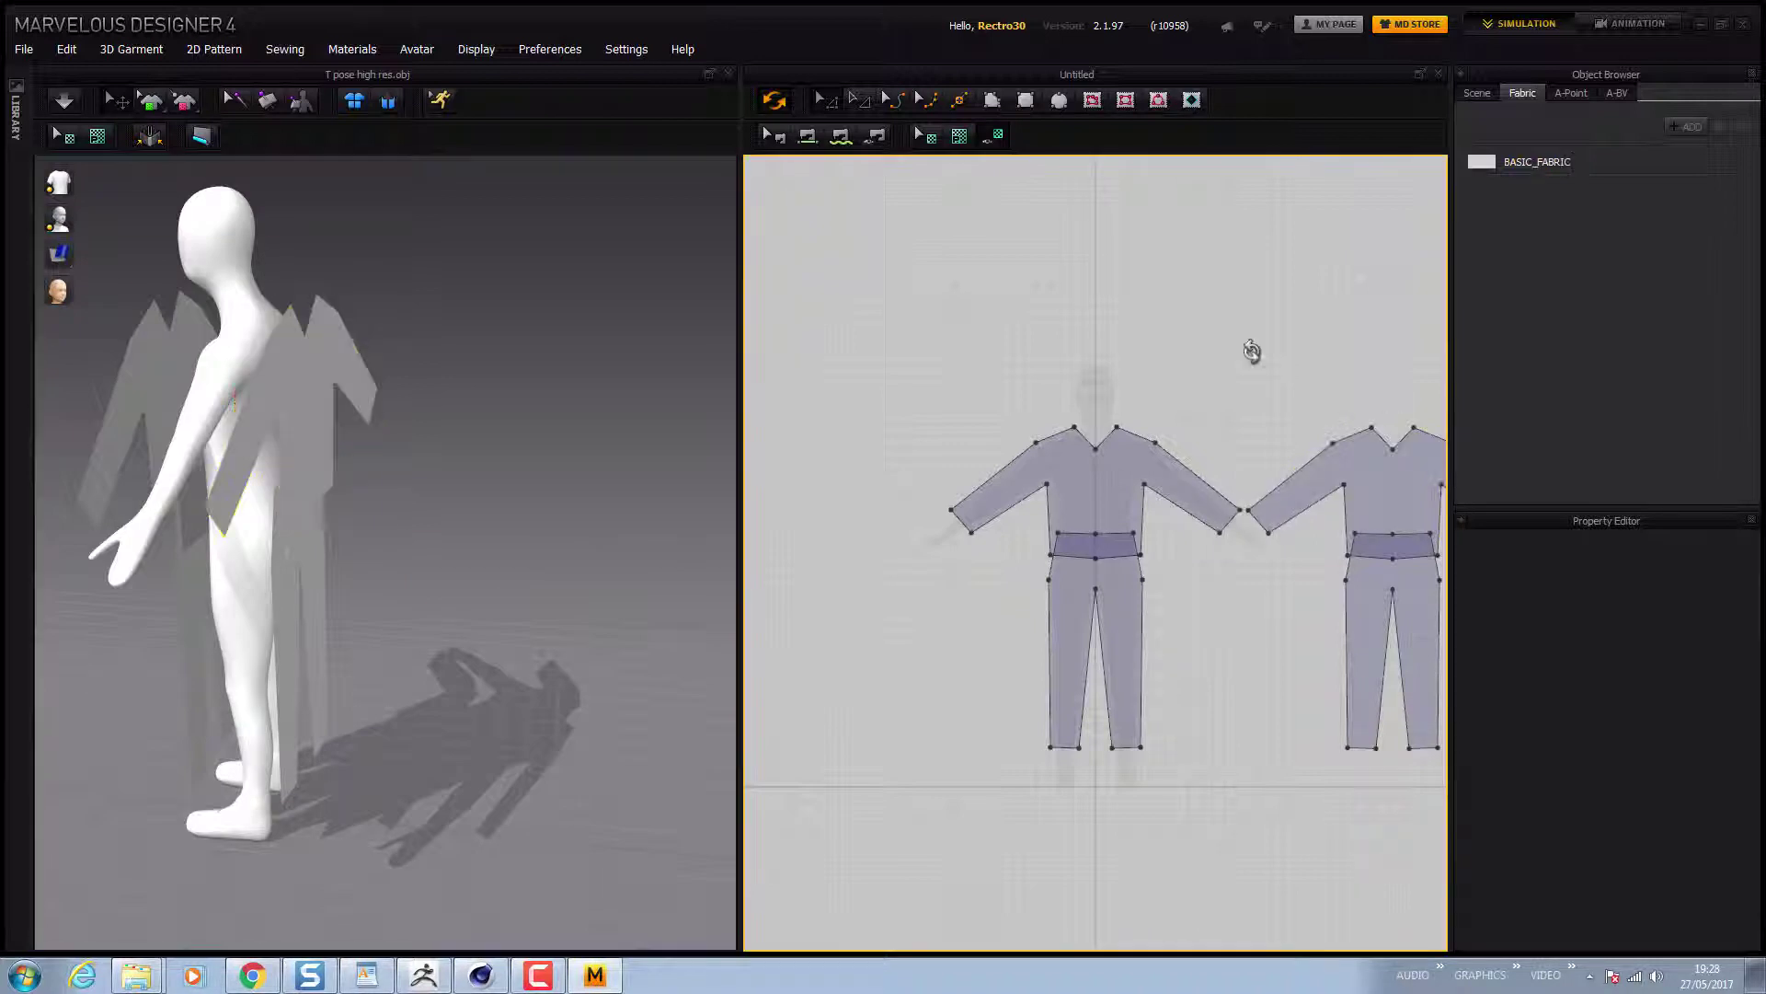
click(1391, 441)
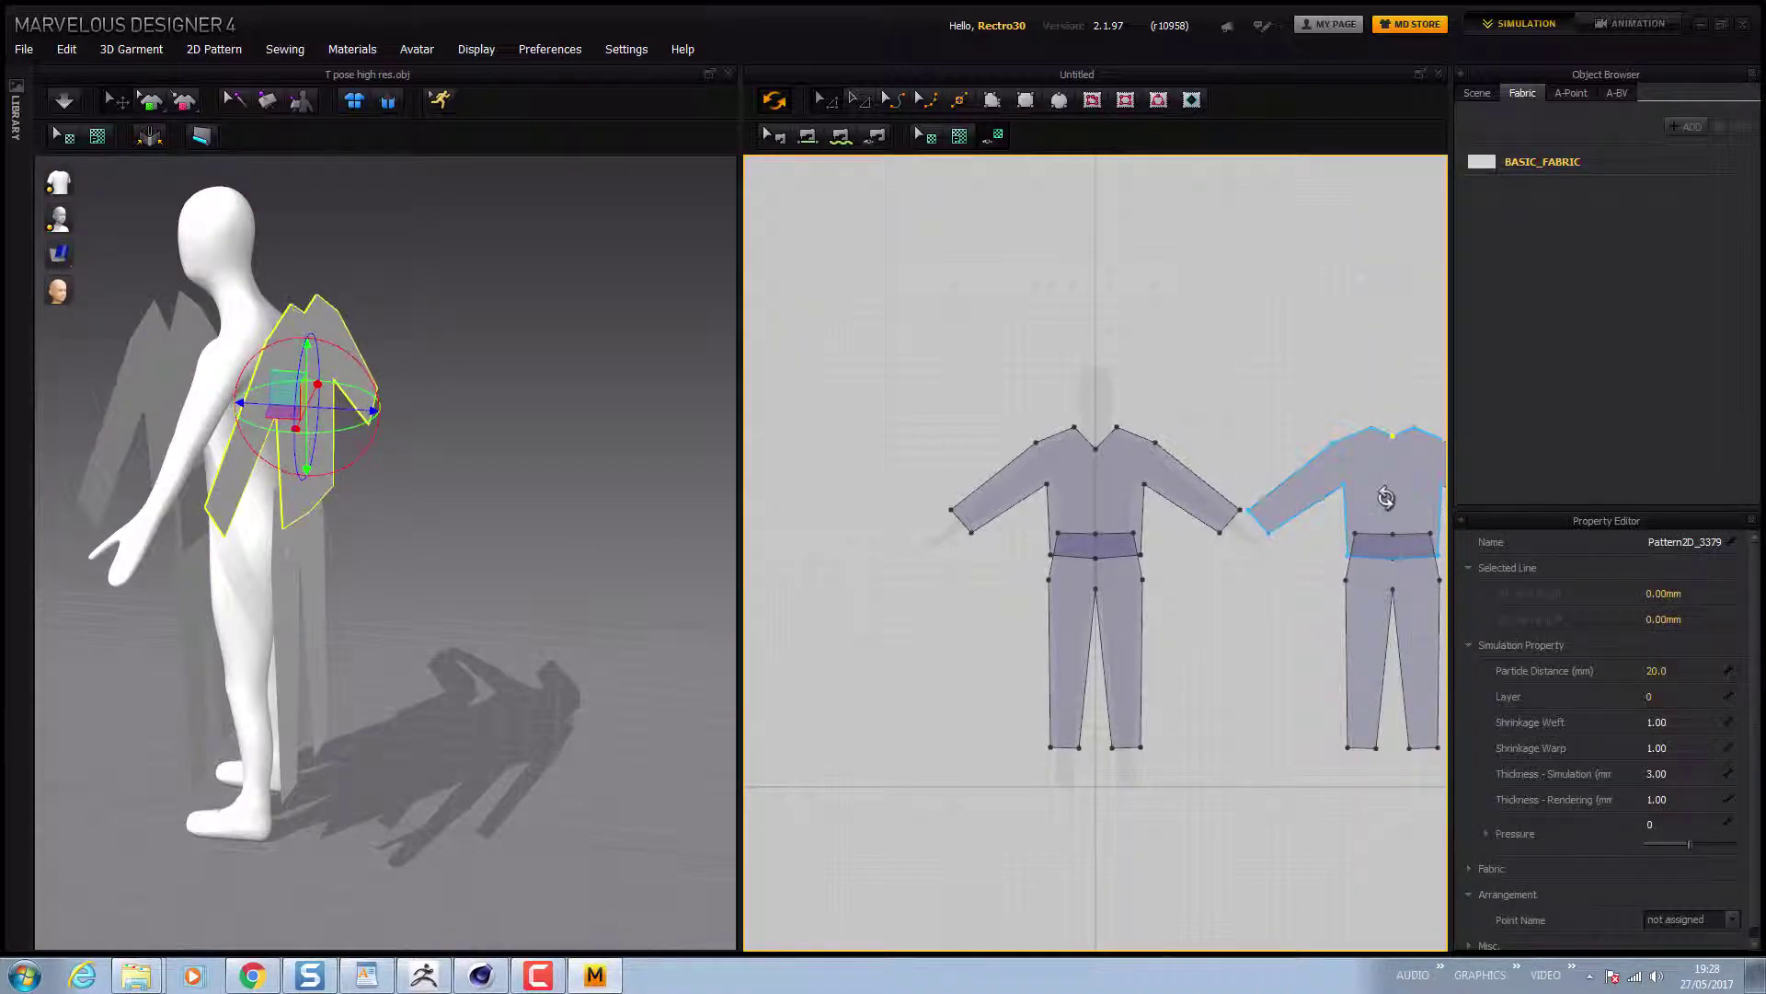
key(2)
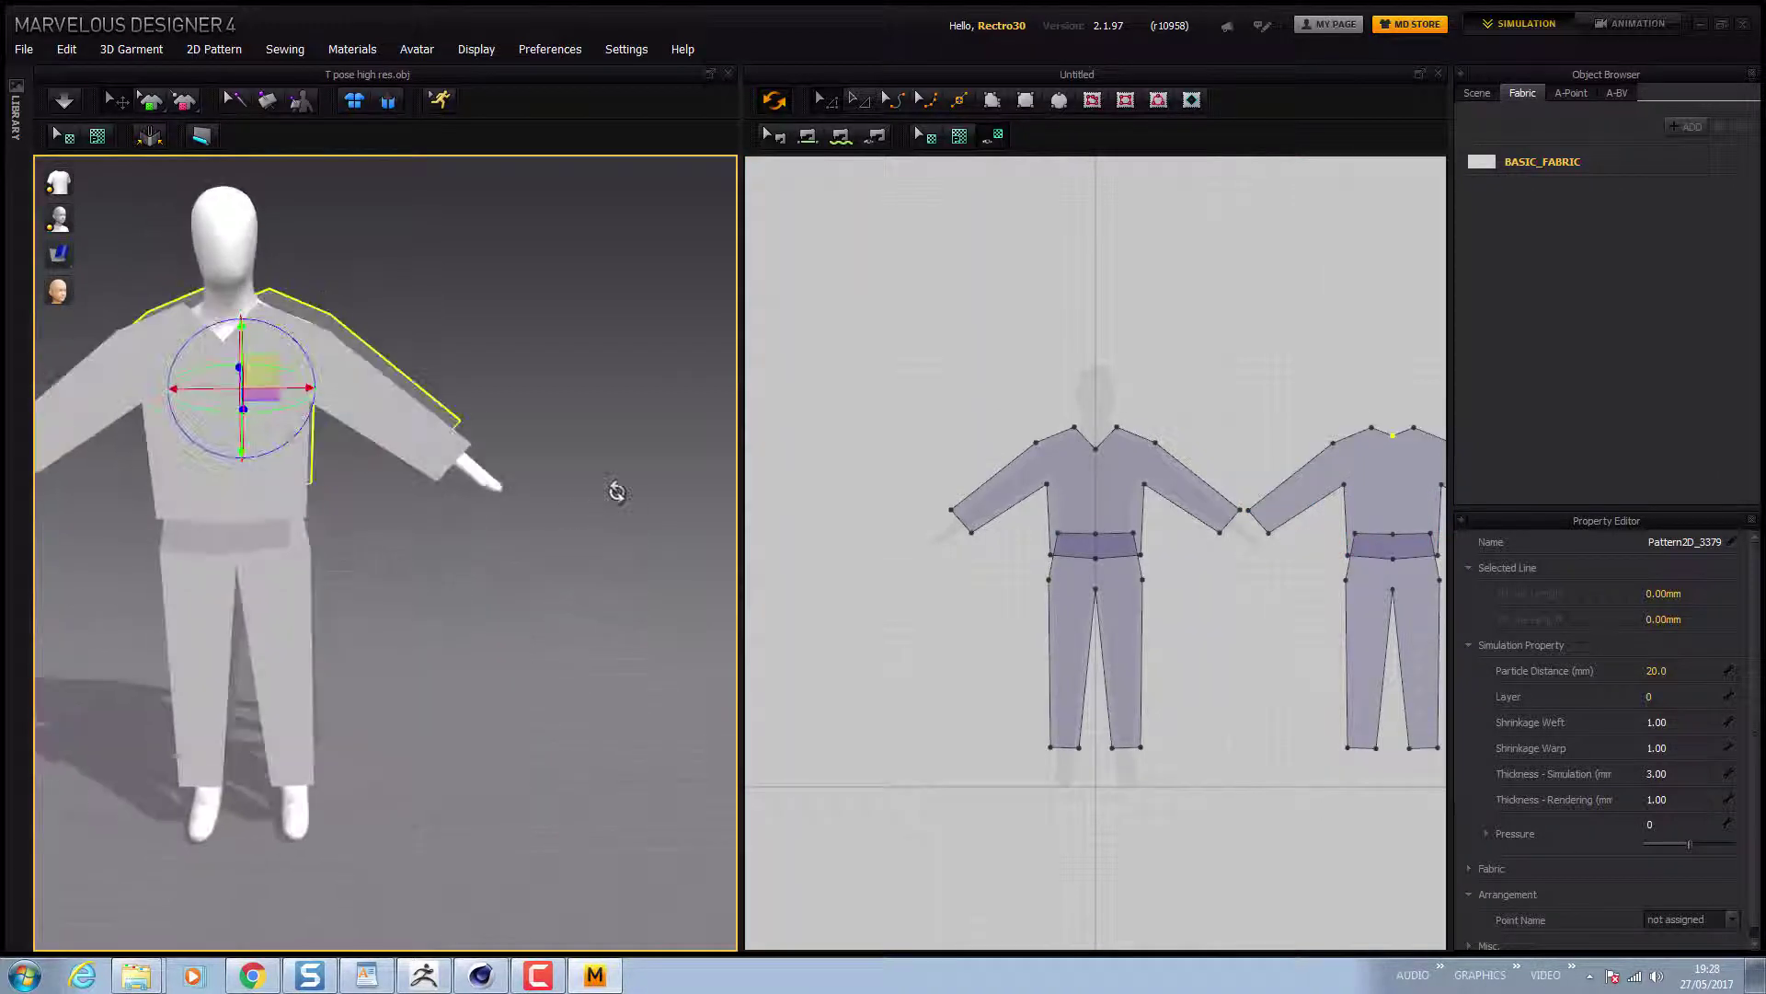
right_drag(1050, 450, 930, 501)
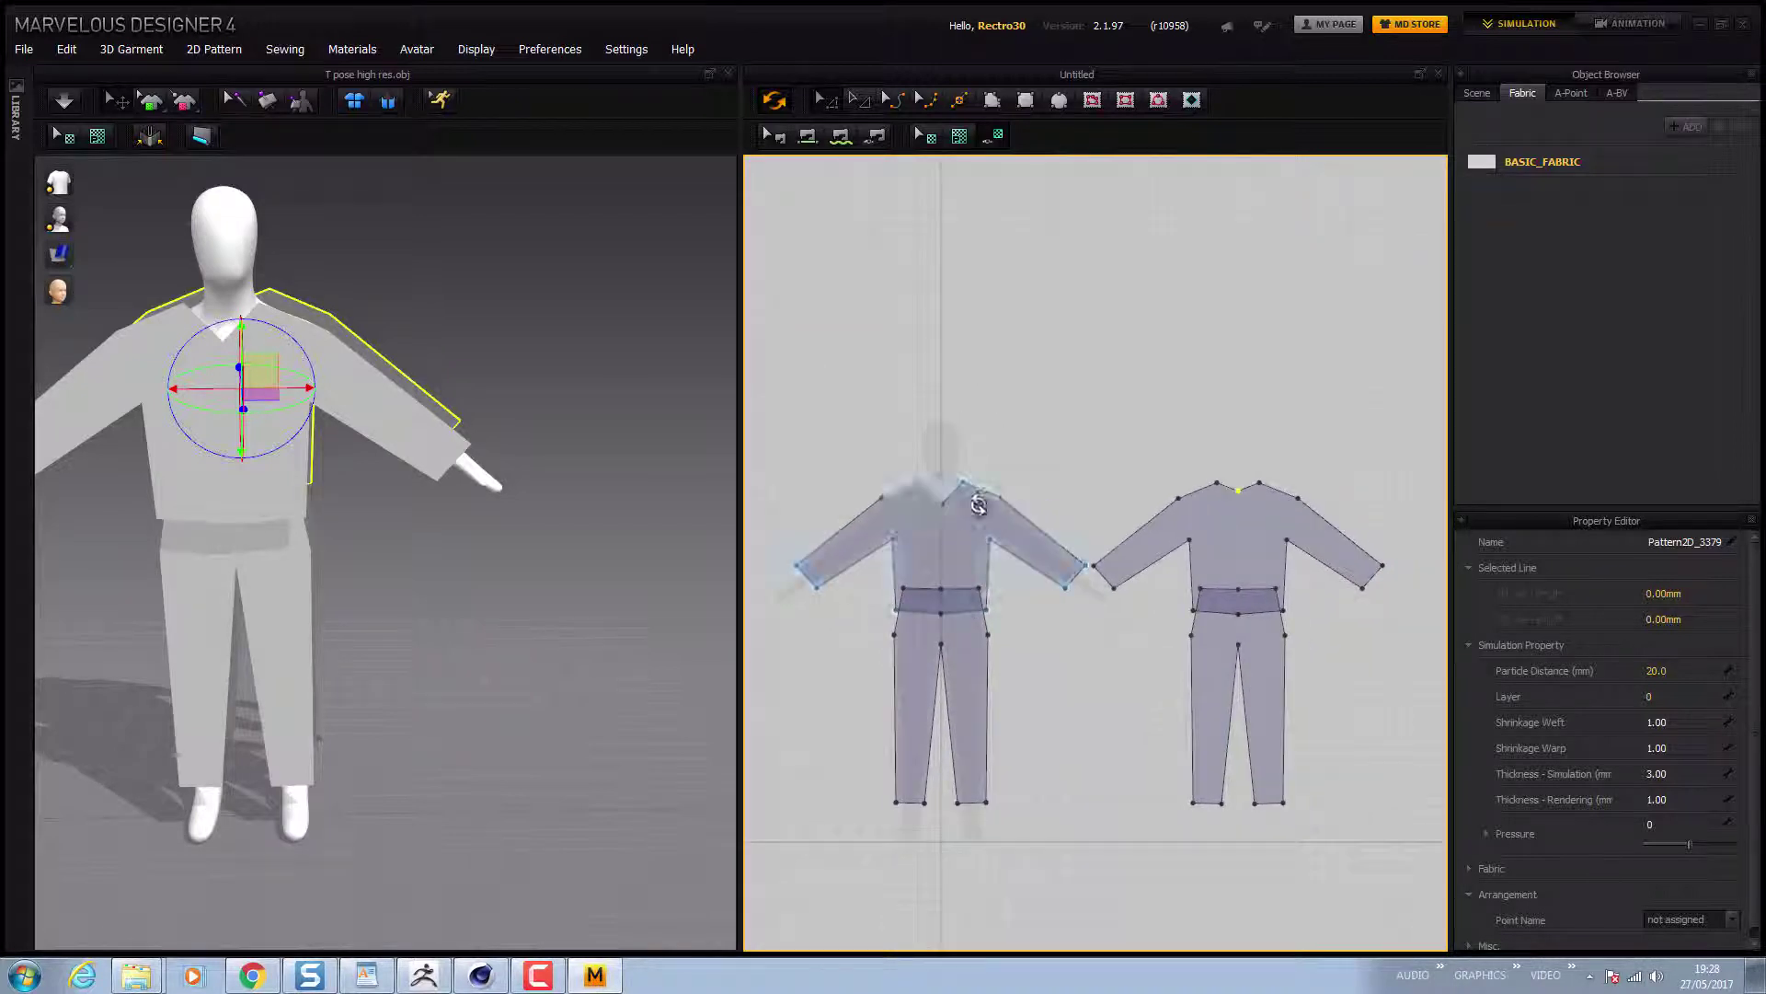
right_click(984, 516)
click(985, 516)
right_click(985, 516)
click(997, 442)
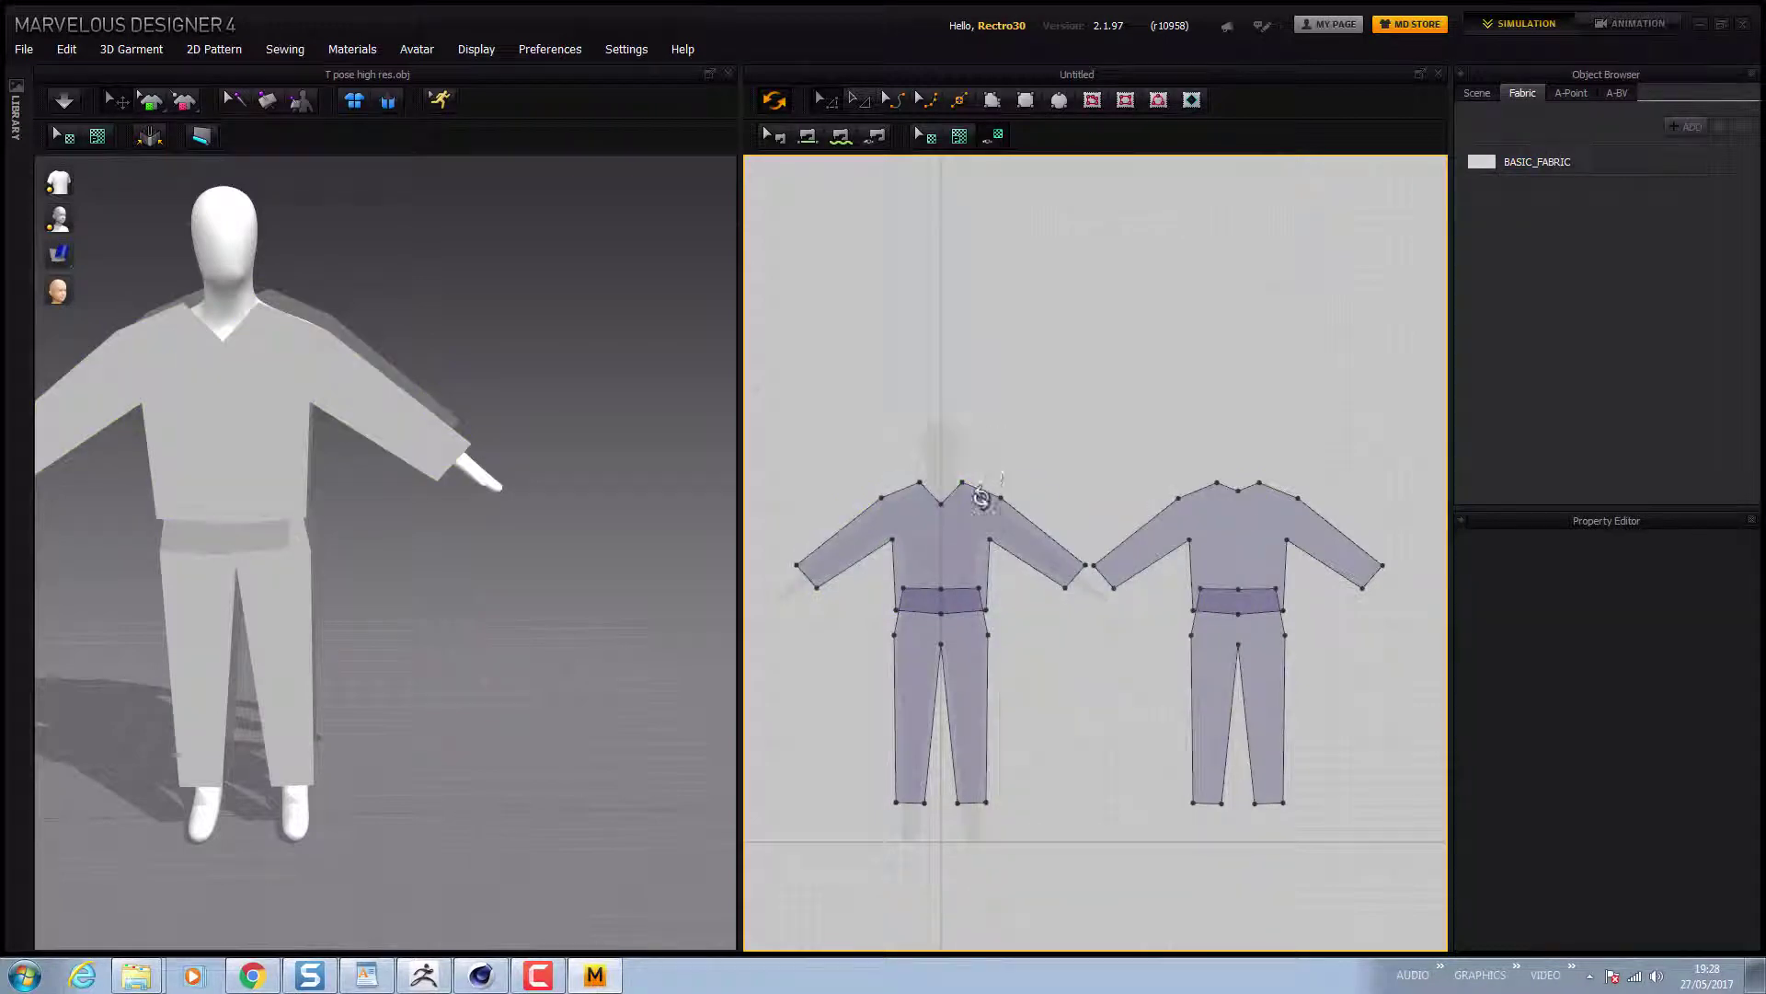
scroll(958, 548, down, 1)
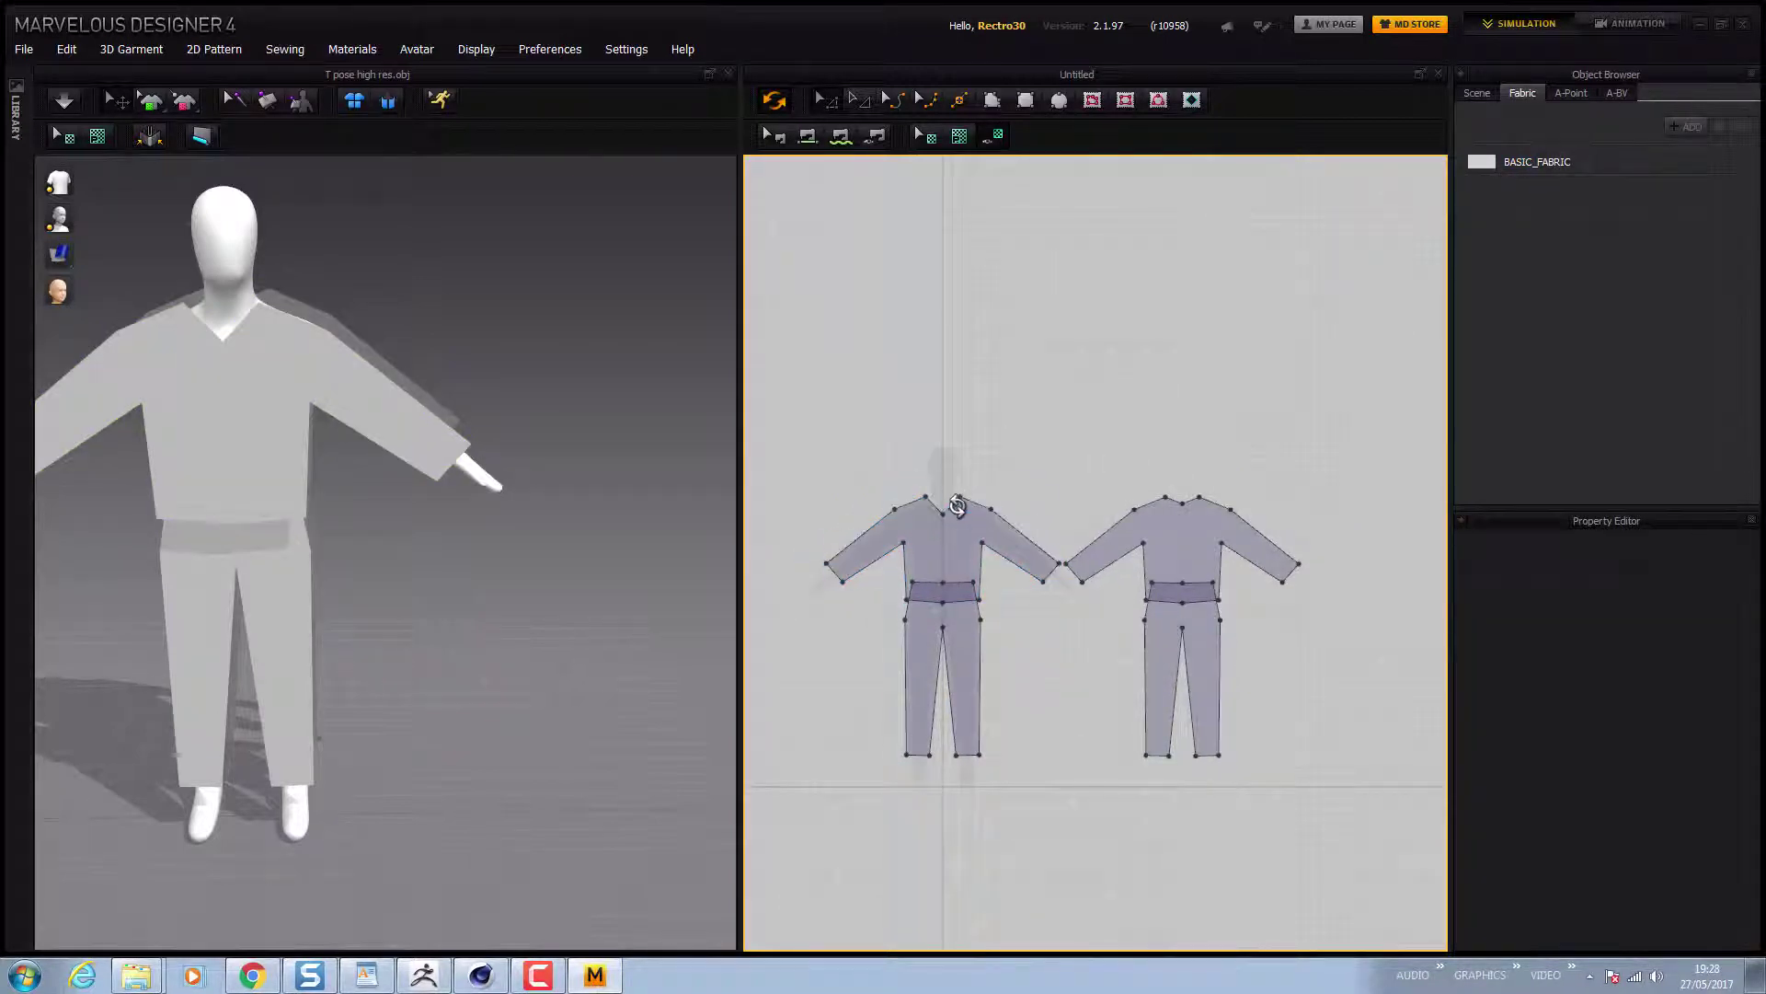
scroll(945, 474, up, 2)
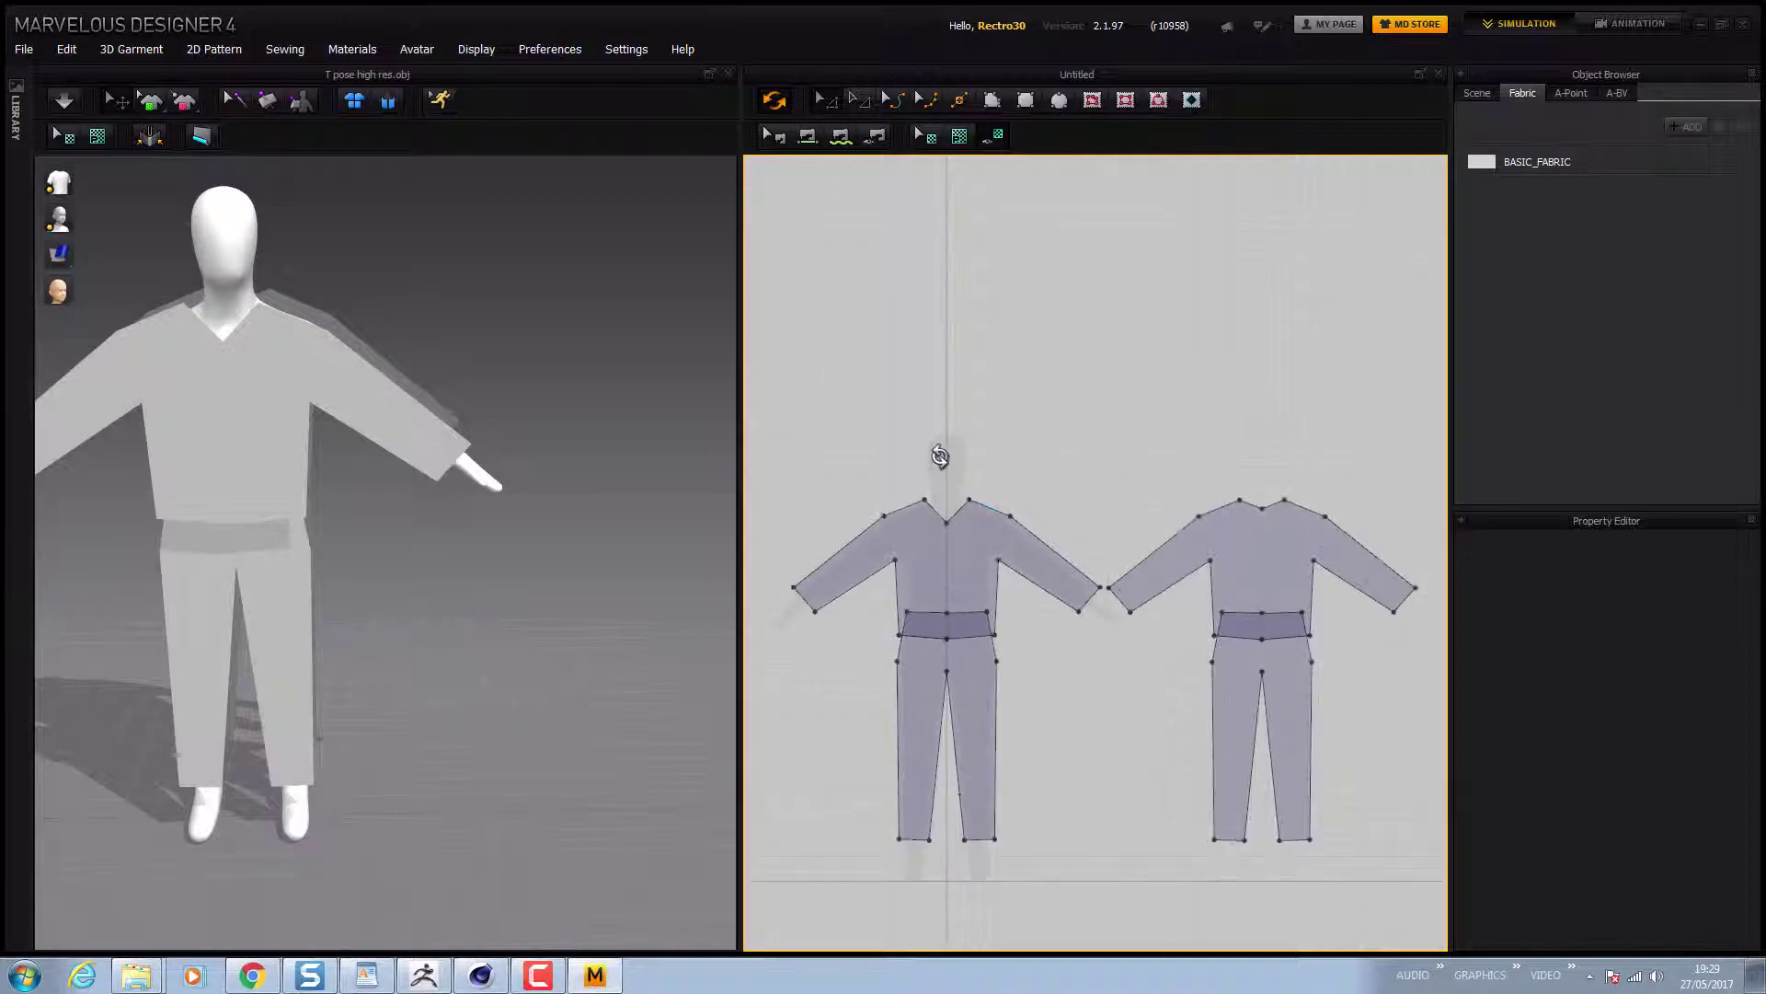
Curve both halves of the front shirt pattern's V-neckline outward into a rounded neckline
scroll(949, 536, down, 1)
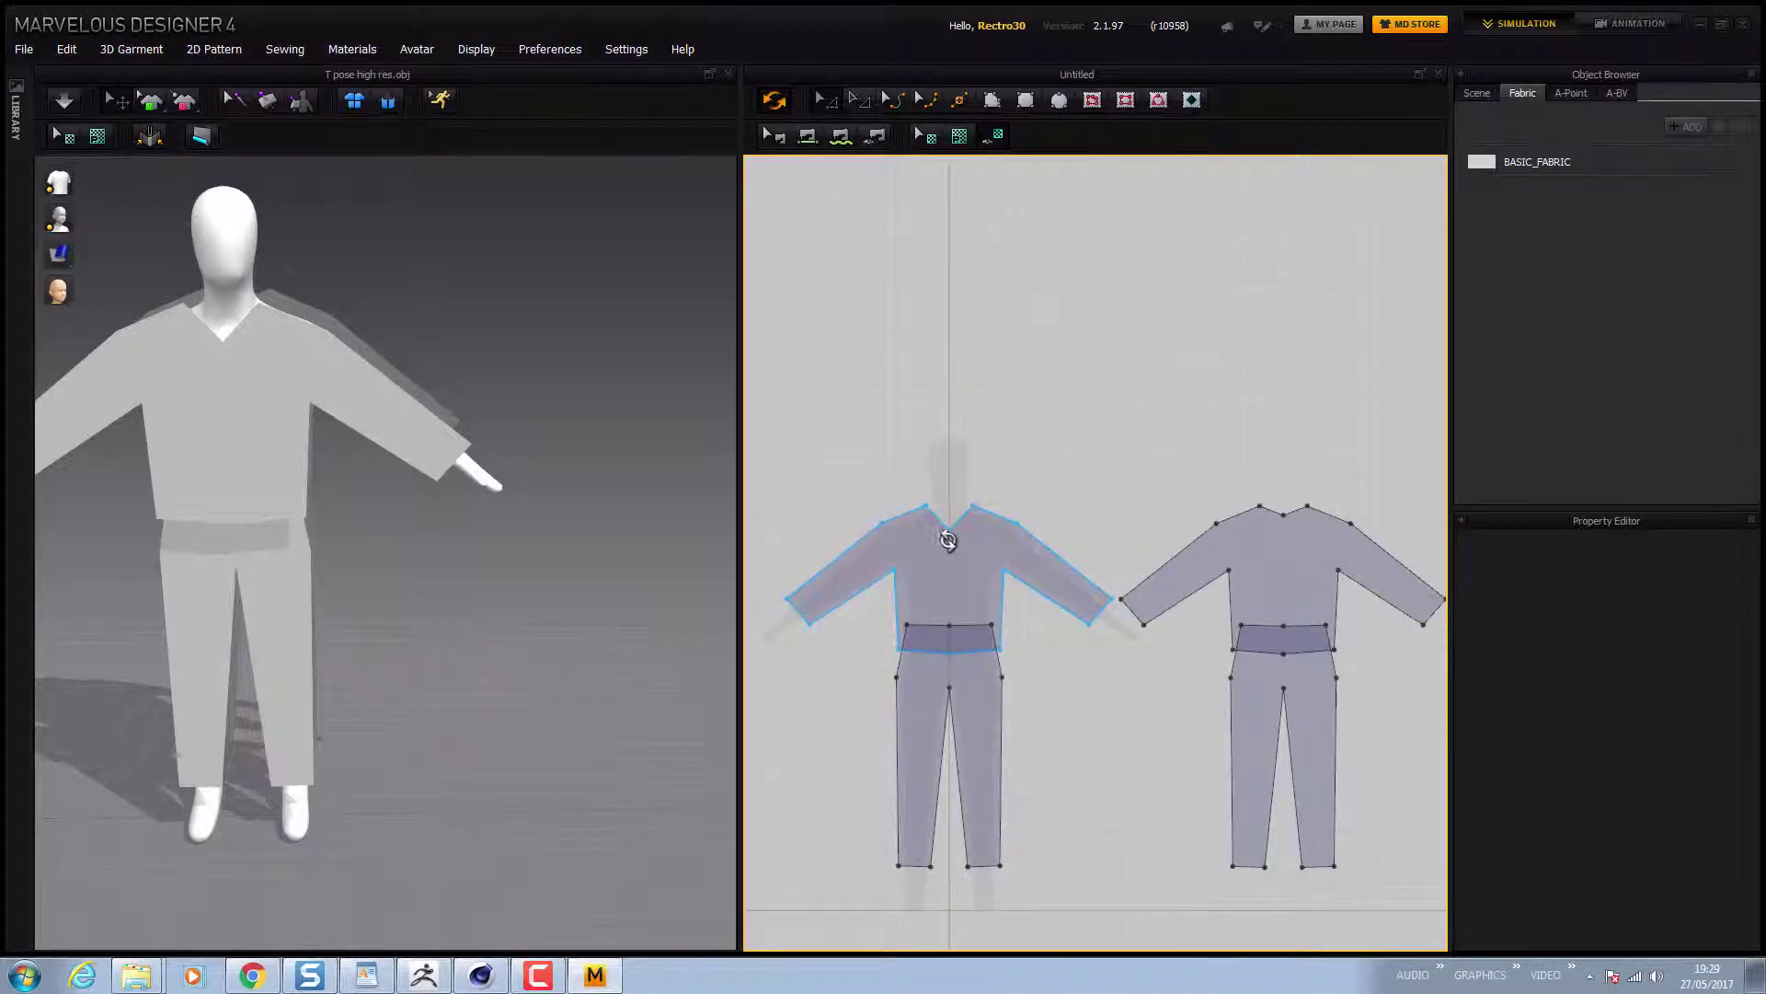
scroll(943, 538, up, 1)
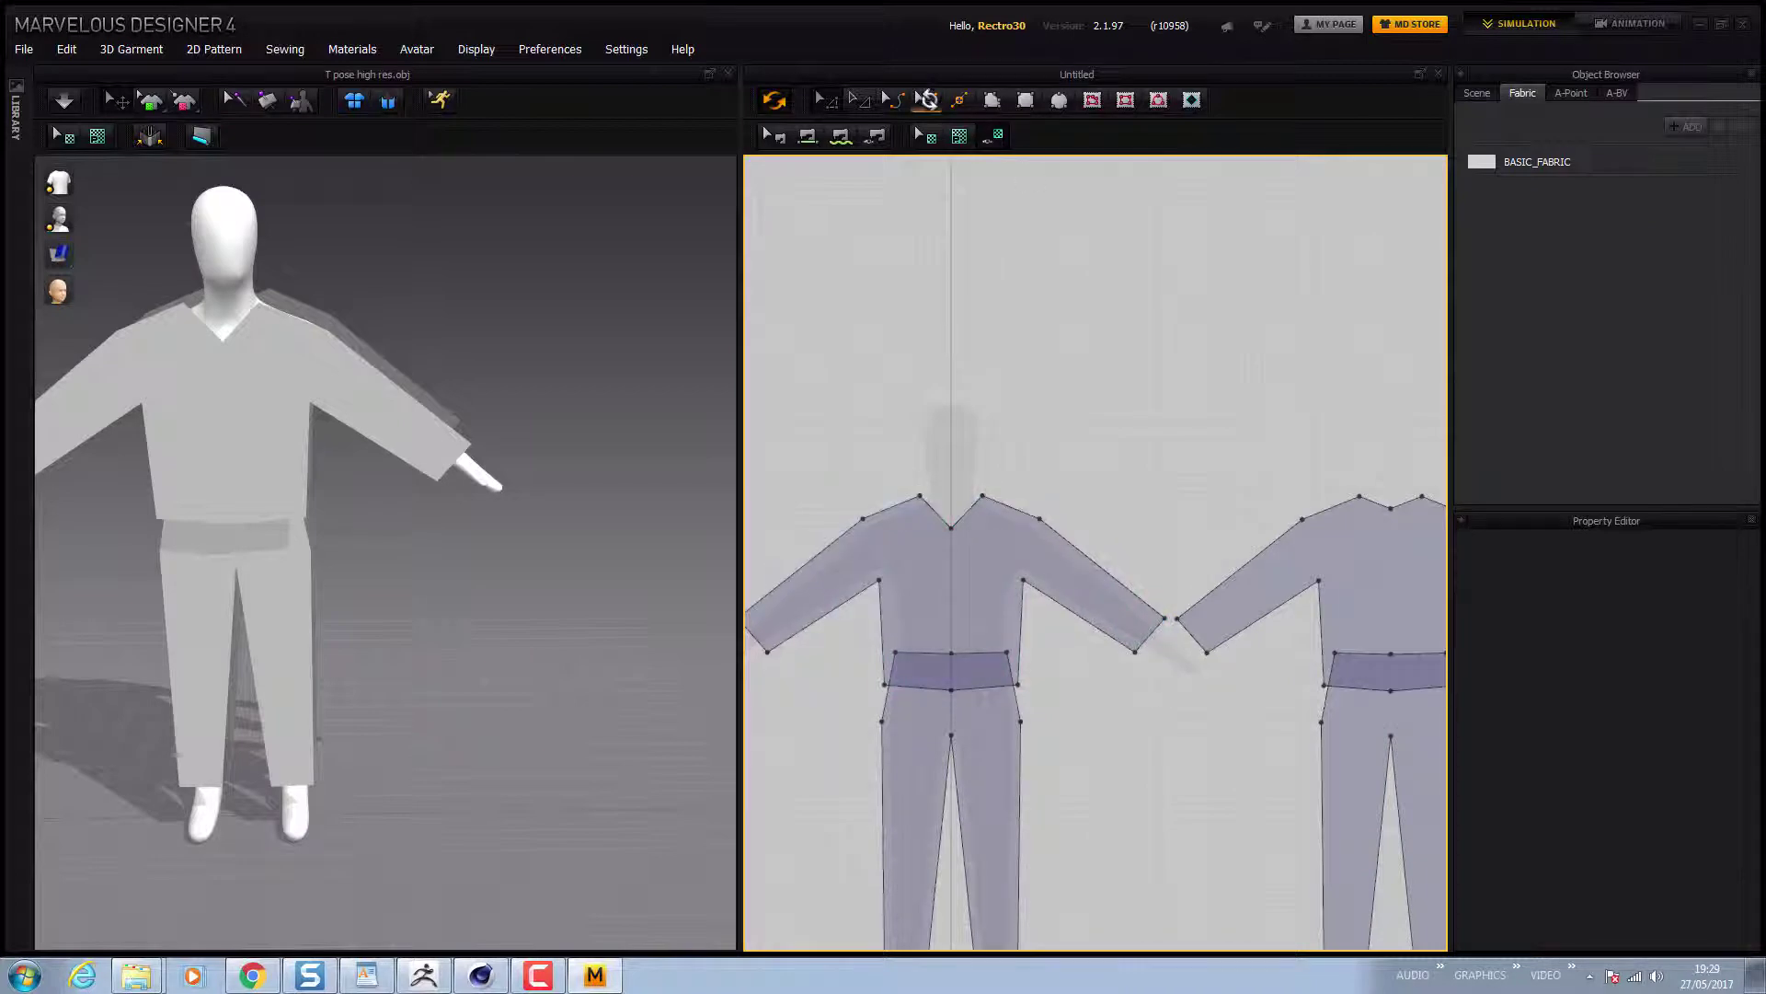
click(926, 100)
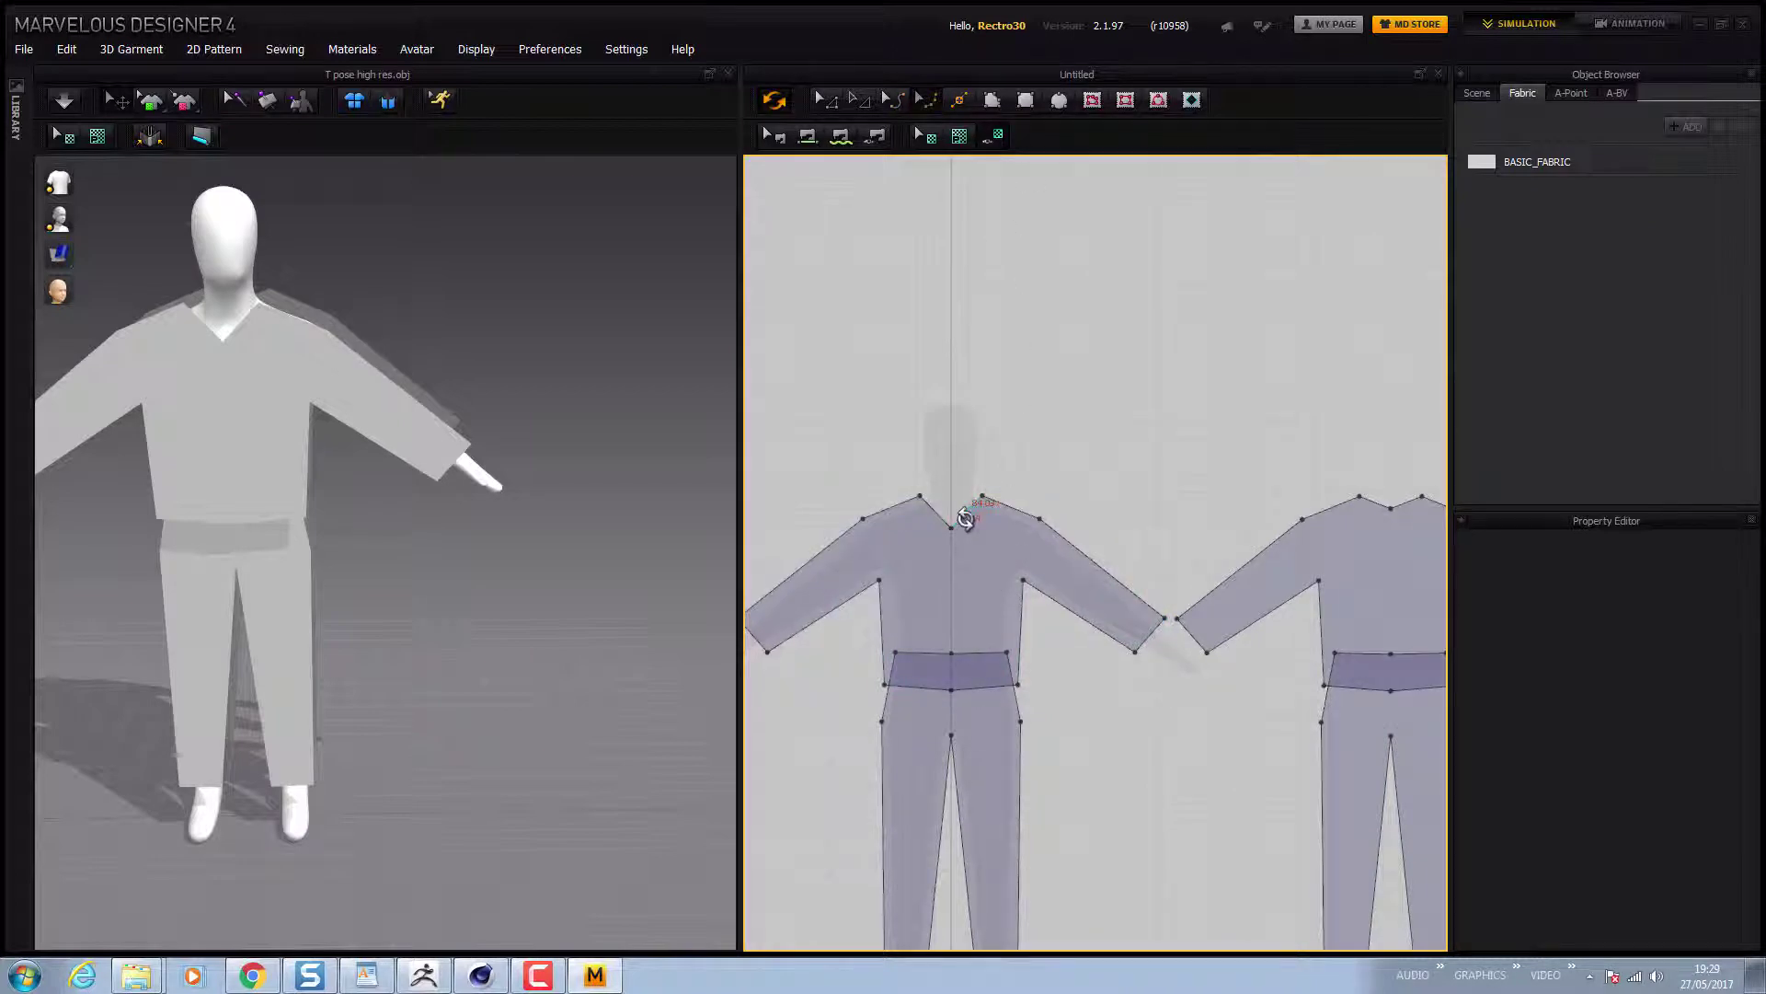
click(971, 514)
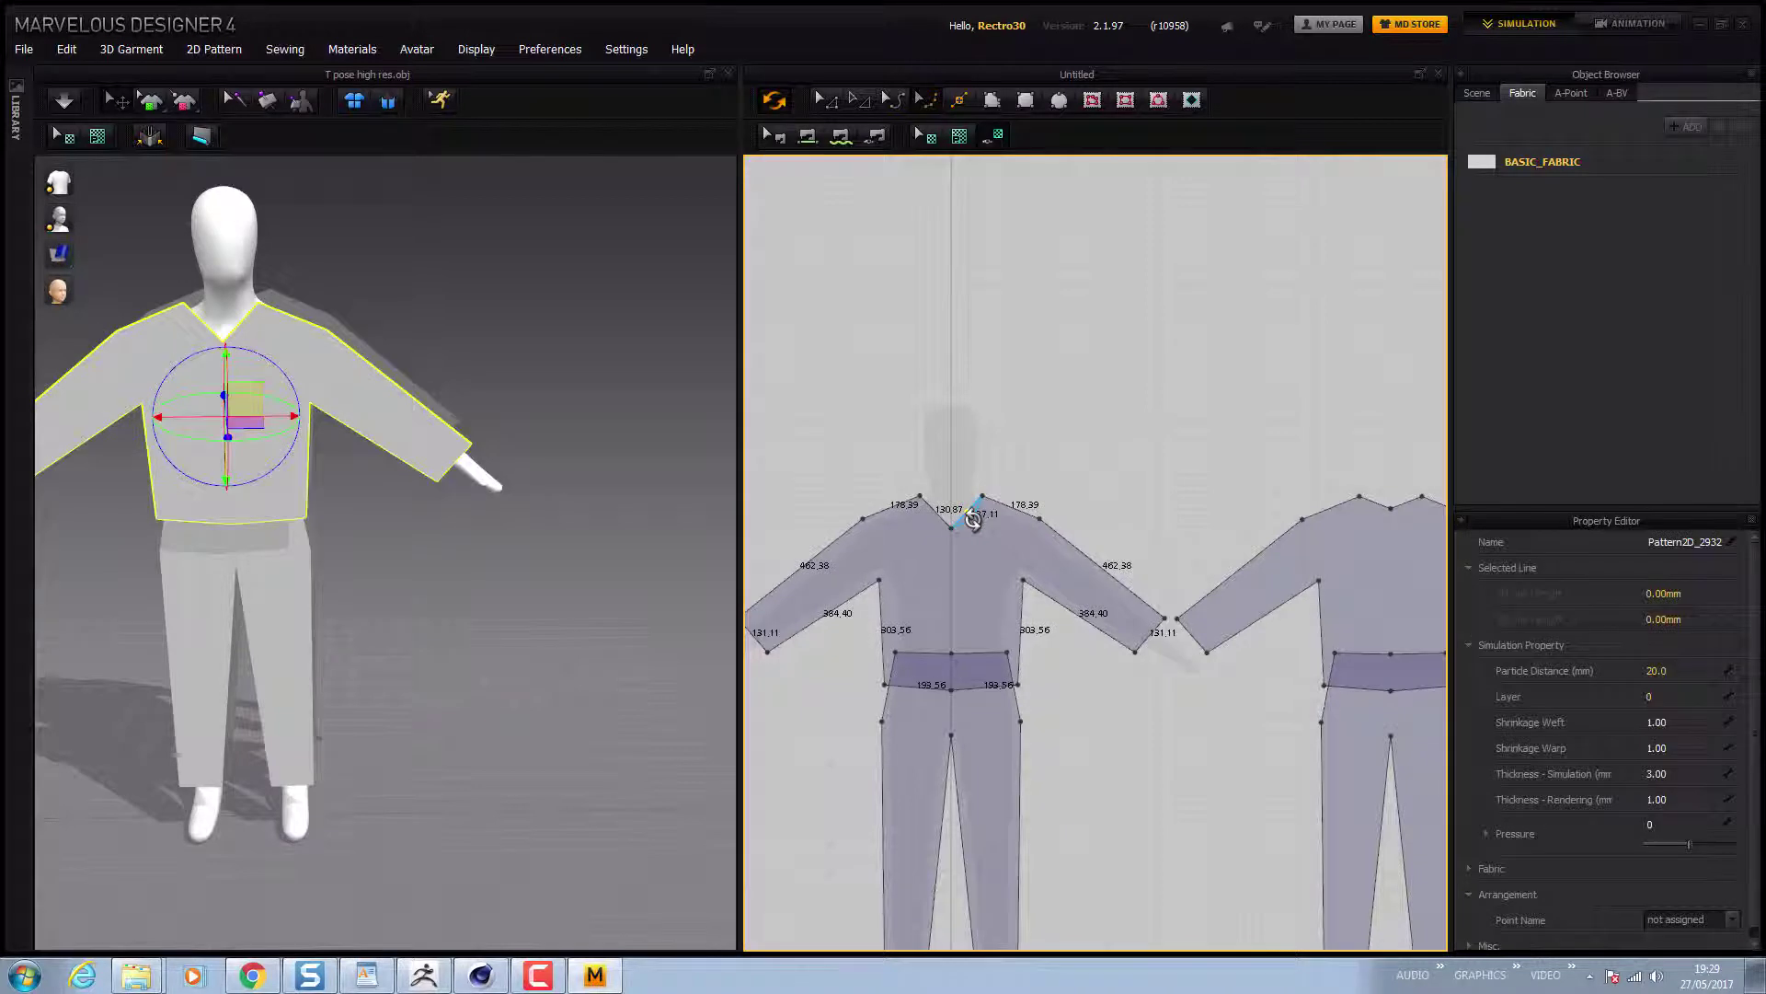
click(931, 516)
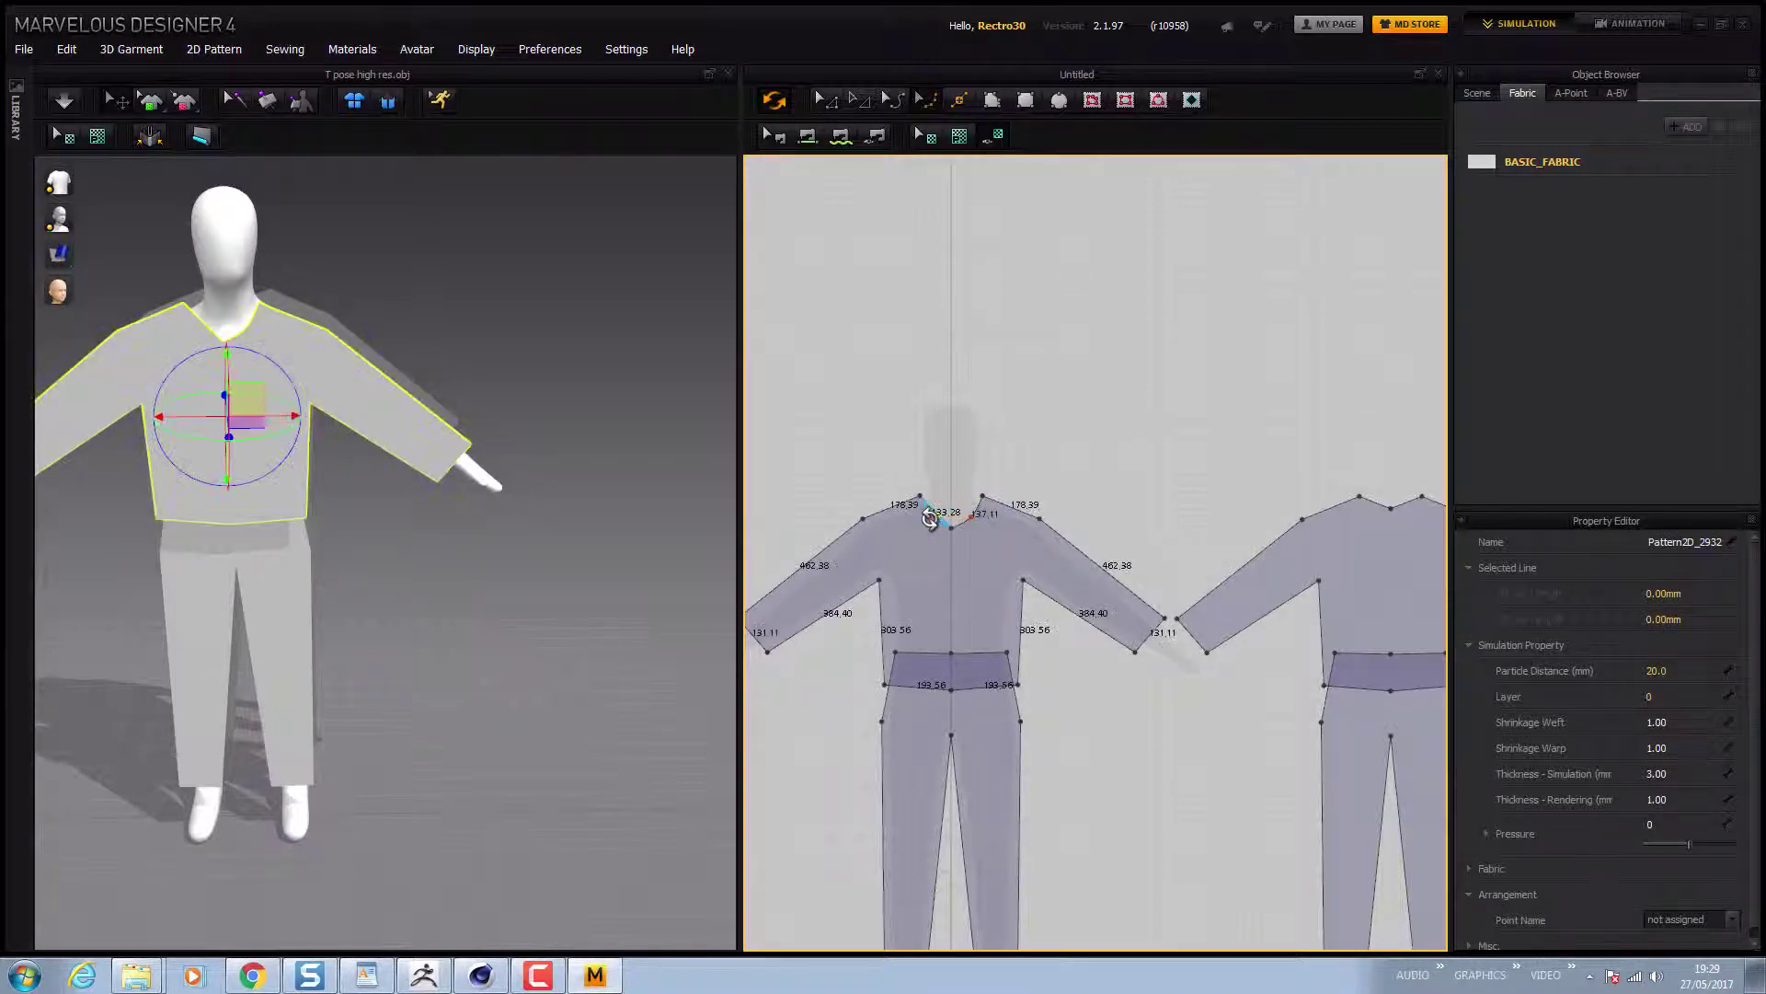
drag(929, 518, 931, 518)
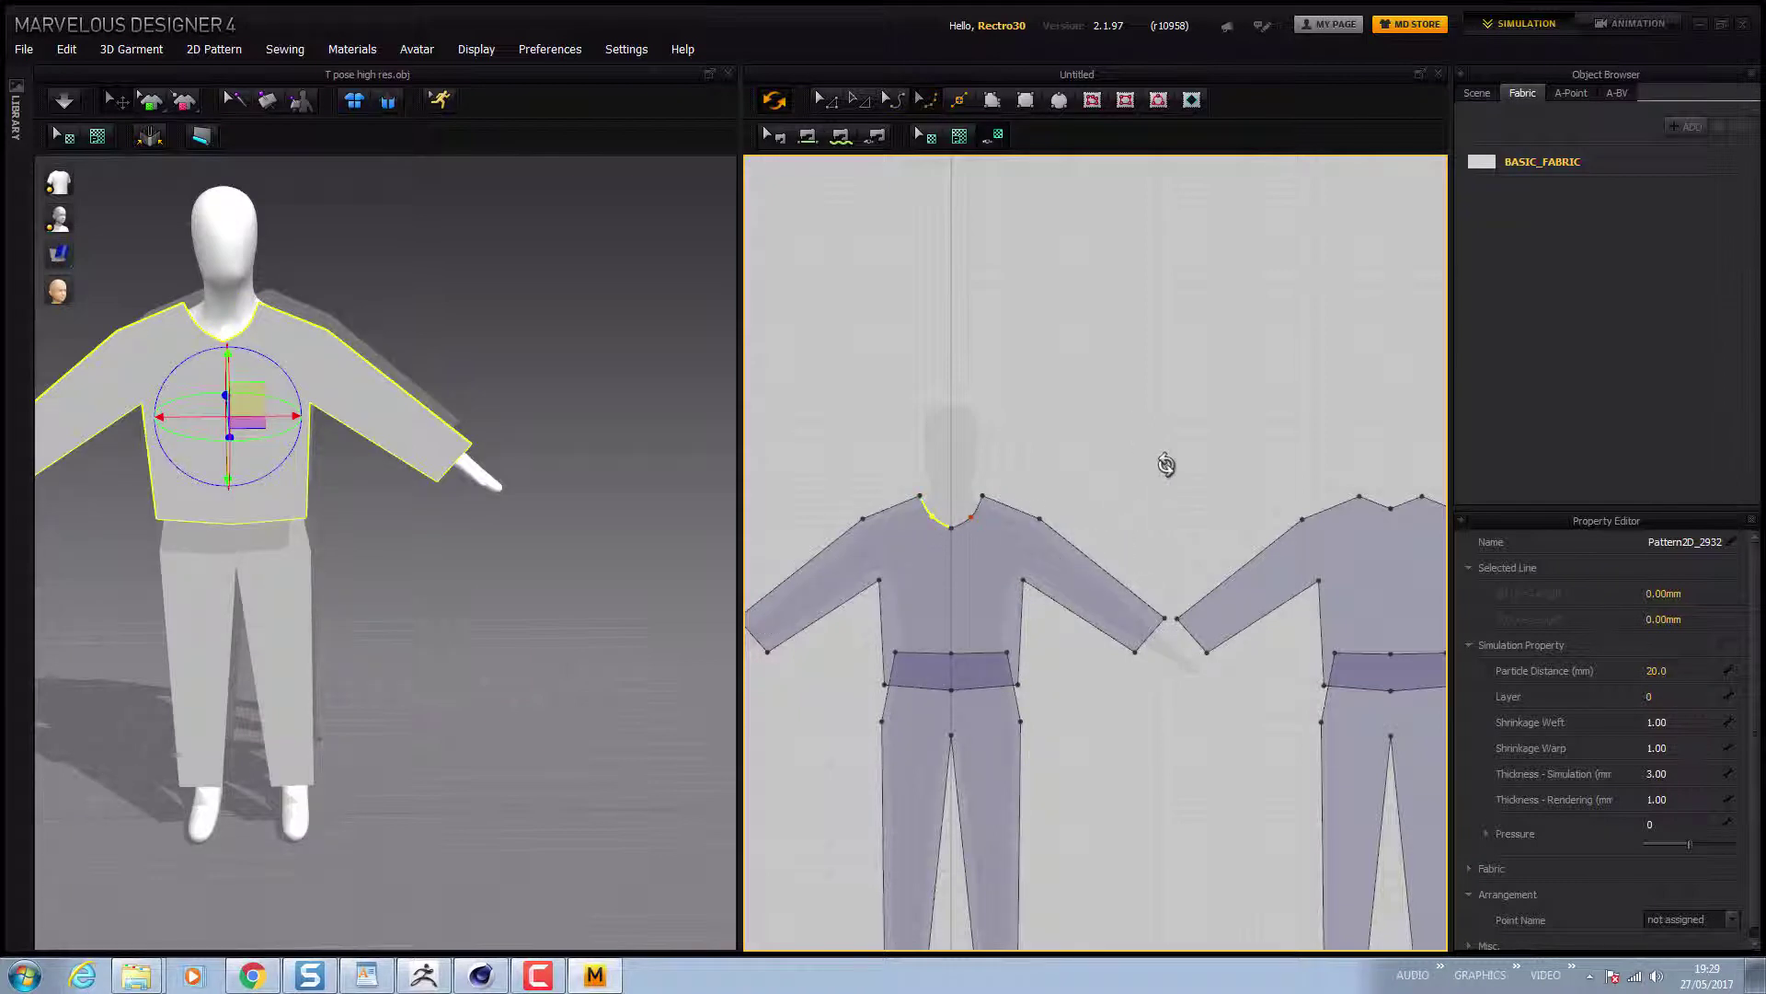
Curve both halves of the back shirt pattern's neckline into a shallow rounded neckline
click(1408, 505)
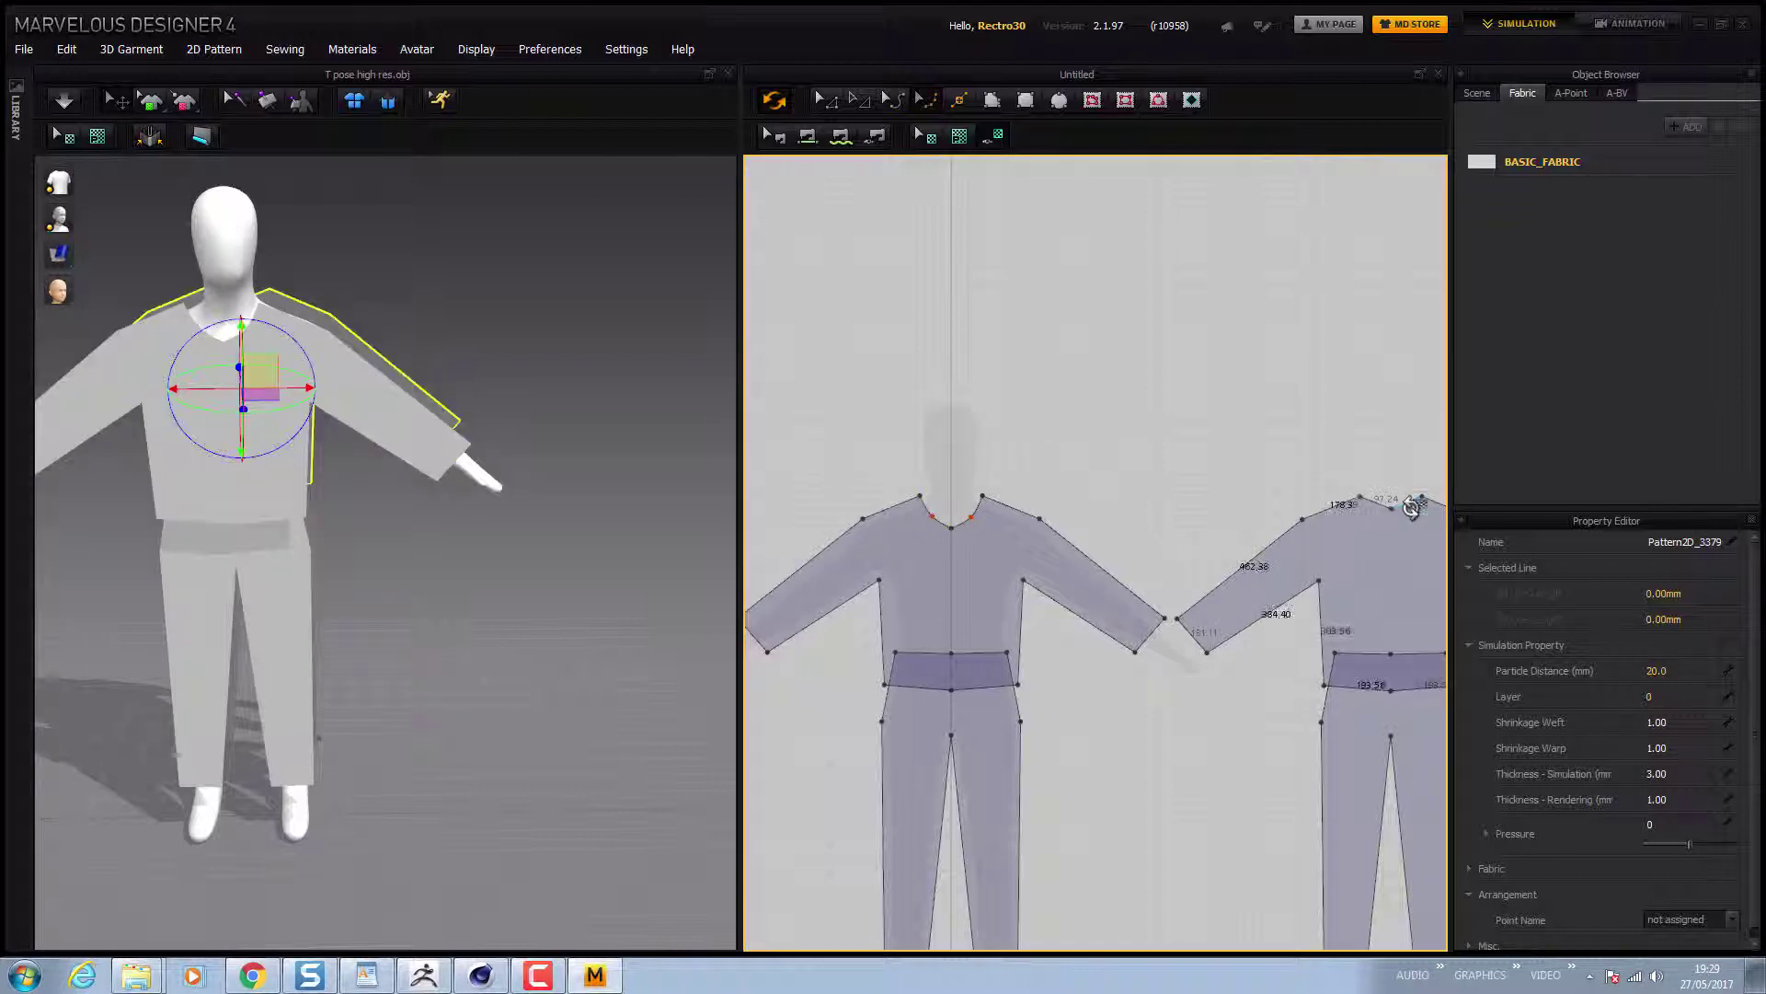
click(1408, 504)
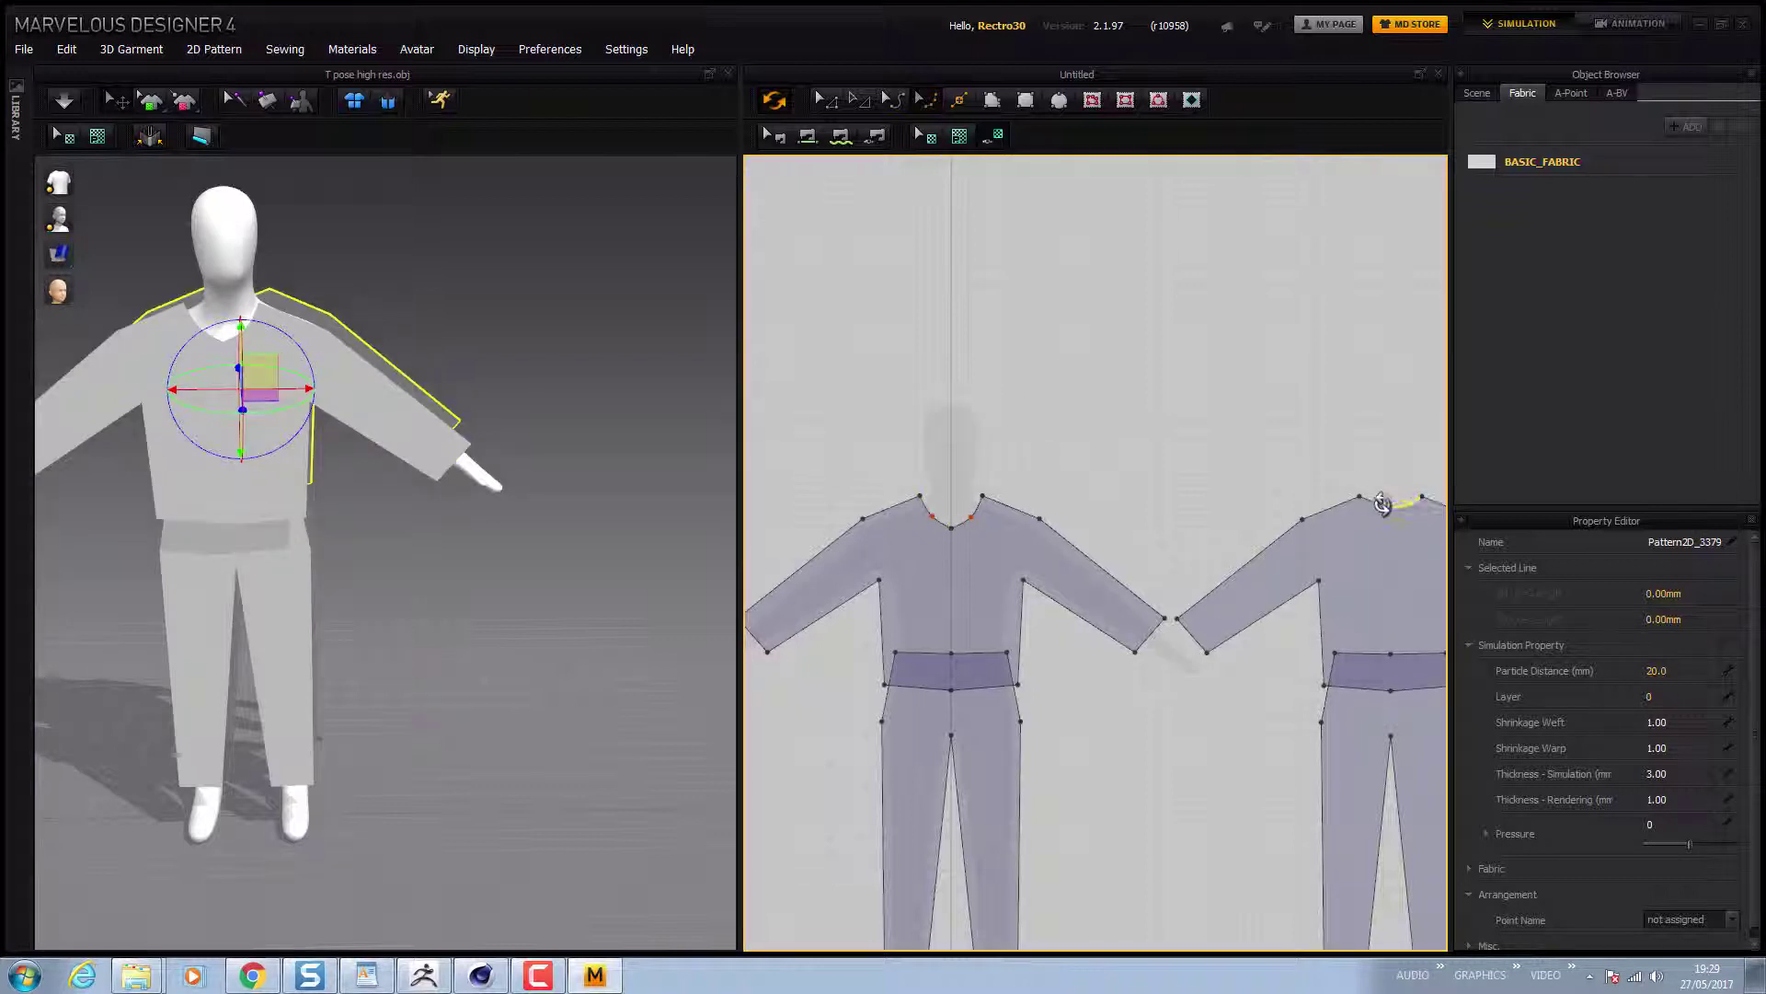
click(1373, 504)
click(1373, 507)
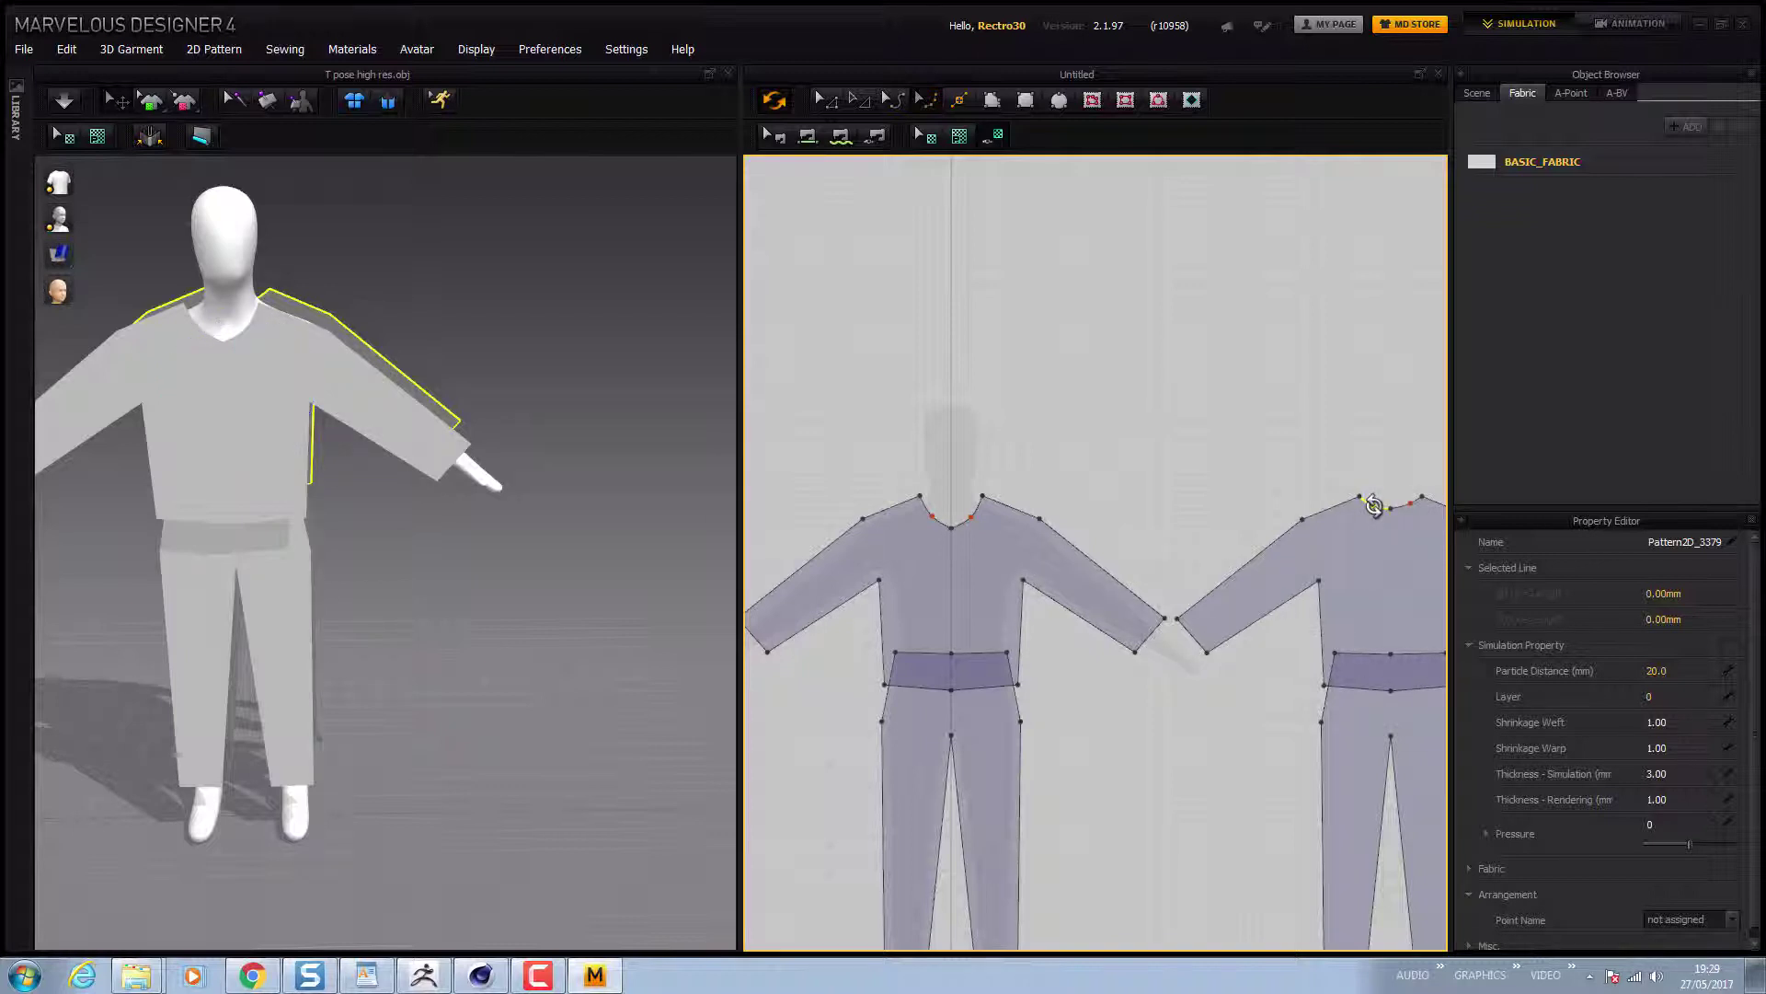
click(1373, 504)
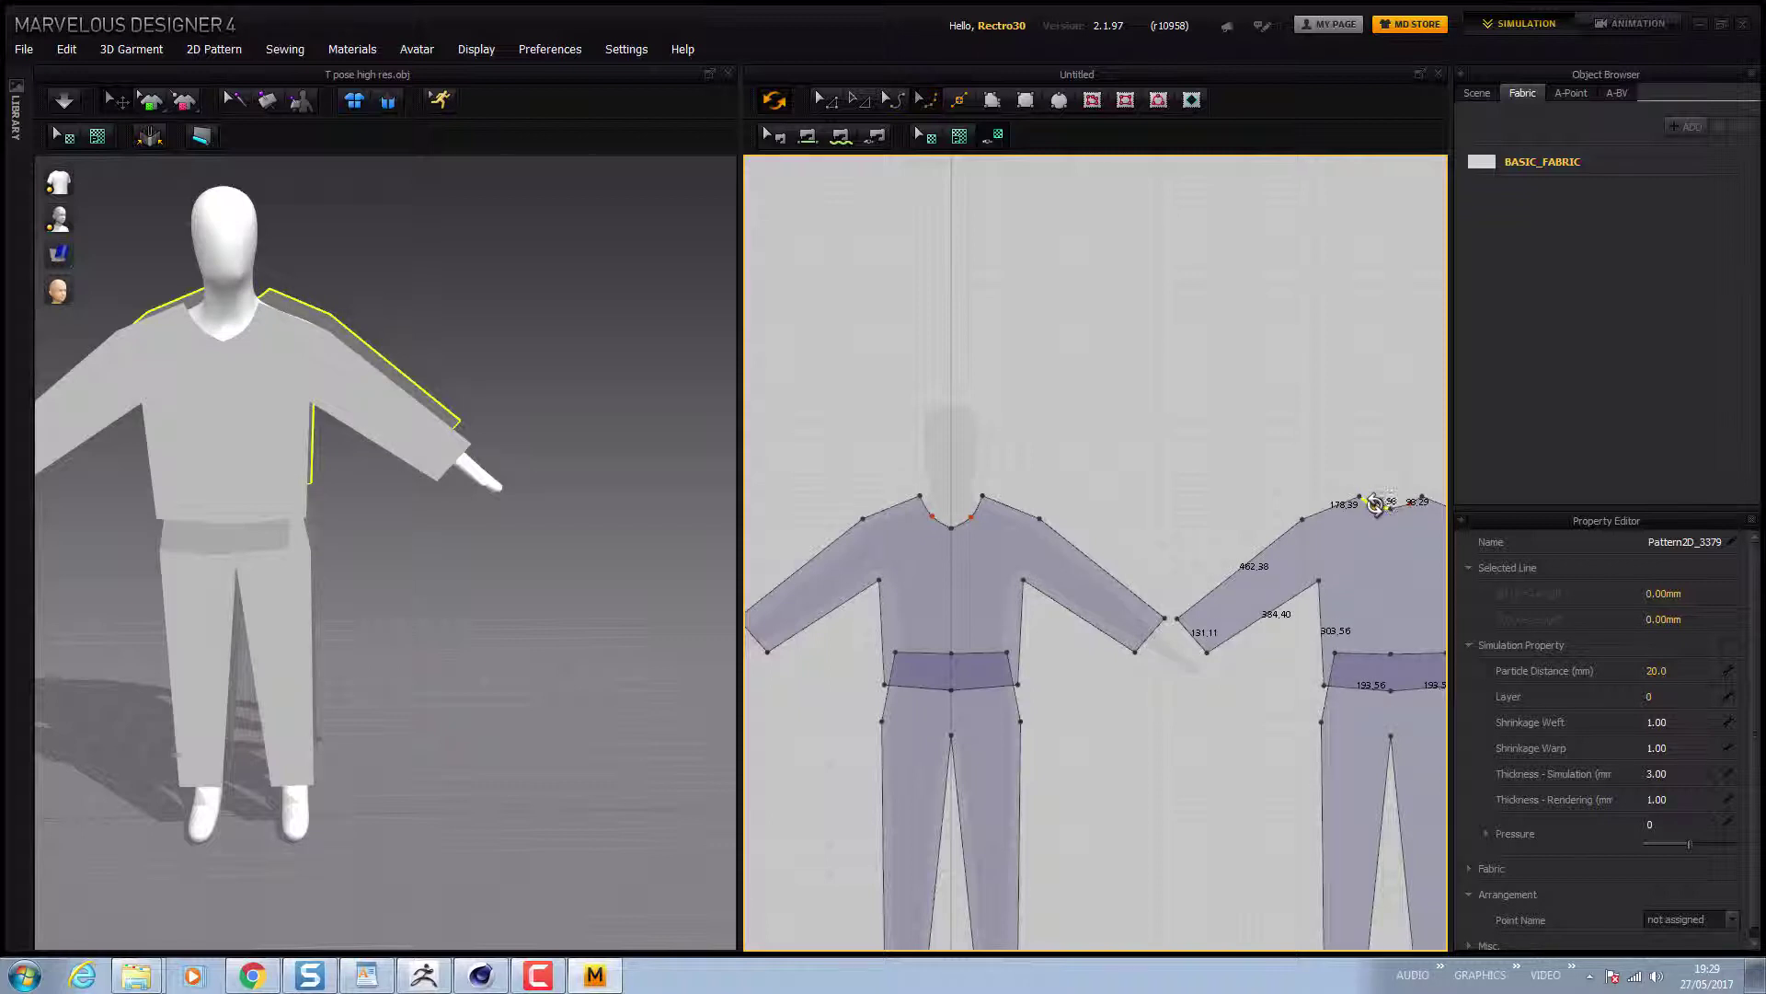
click(1371, 503)
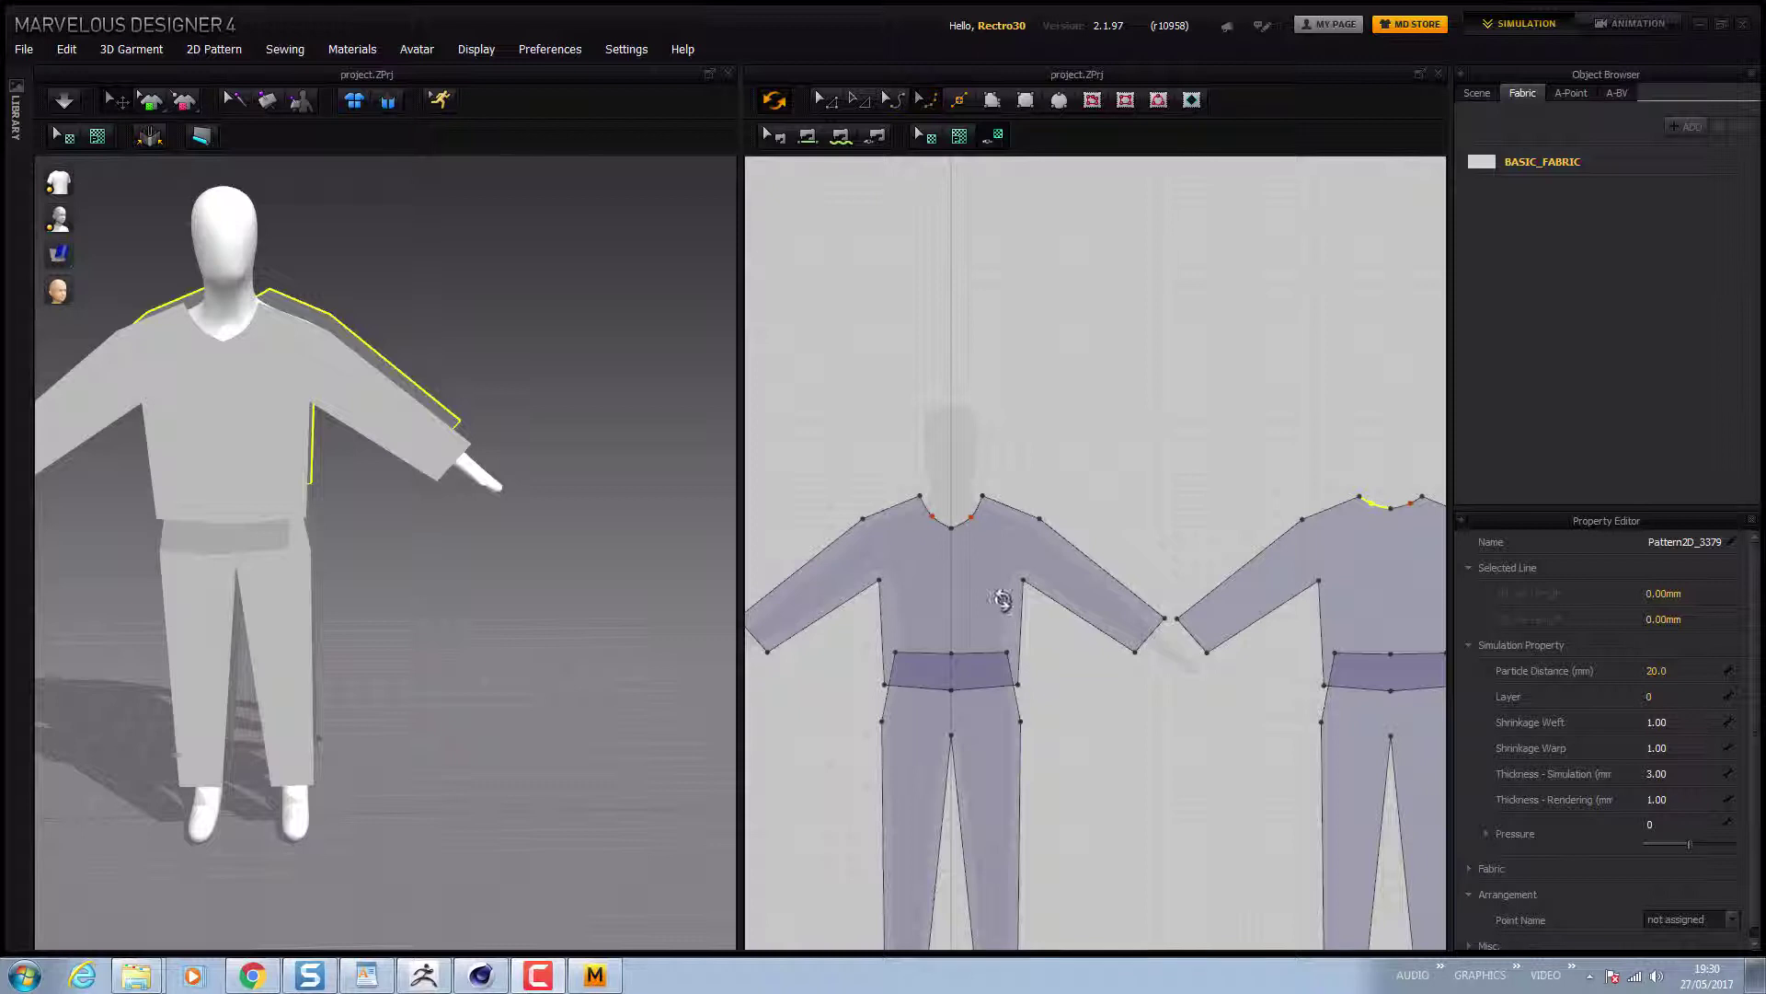
Sew the upper sleeve edge of the front shirt pattern to the facing upper sleeve edge of the back shirt pattern
right_drag(1112, 516, 1073, 509)
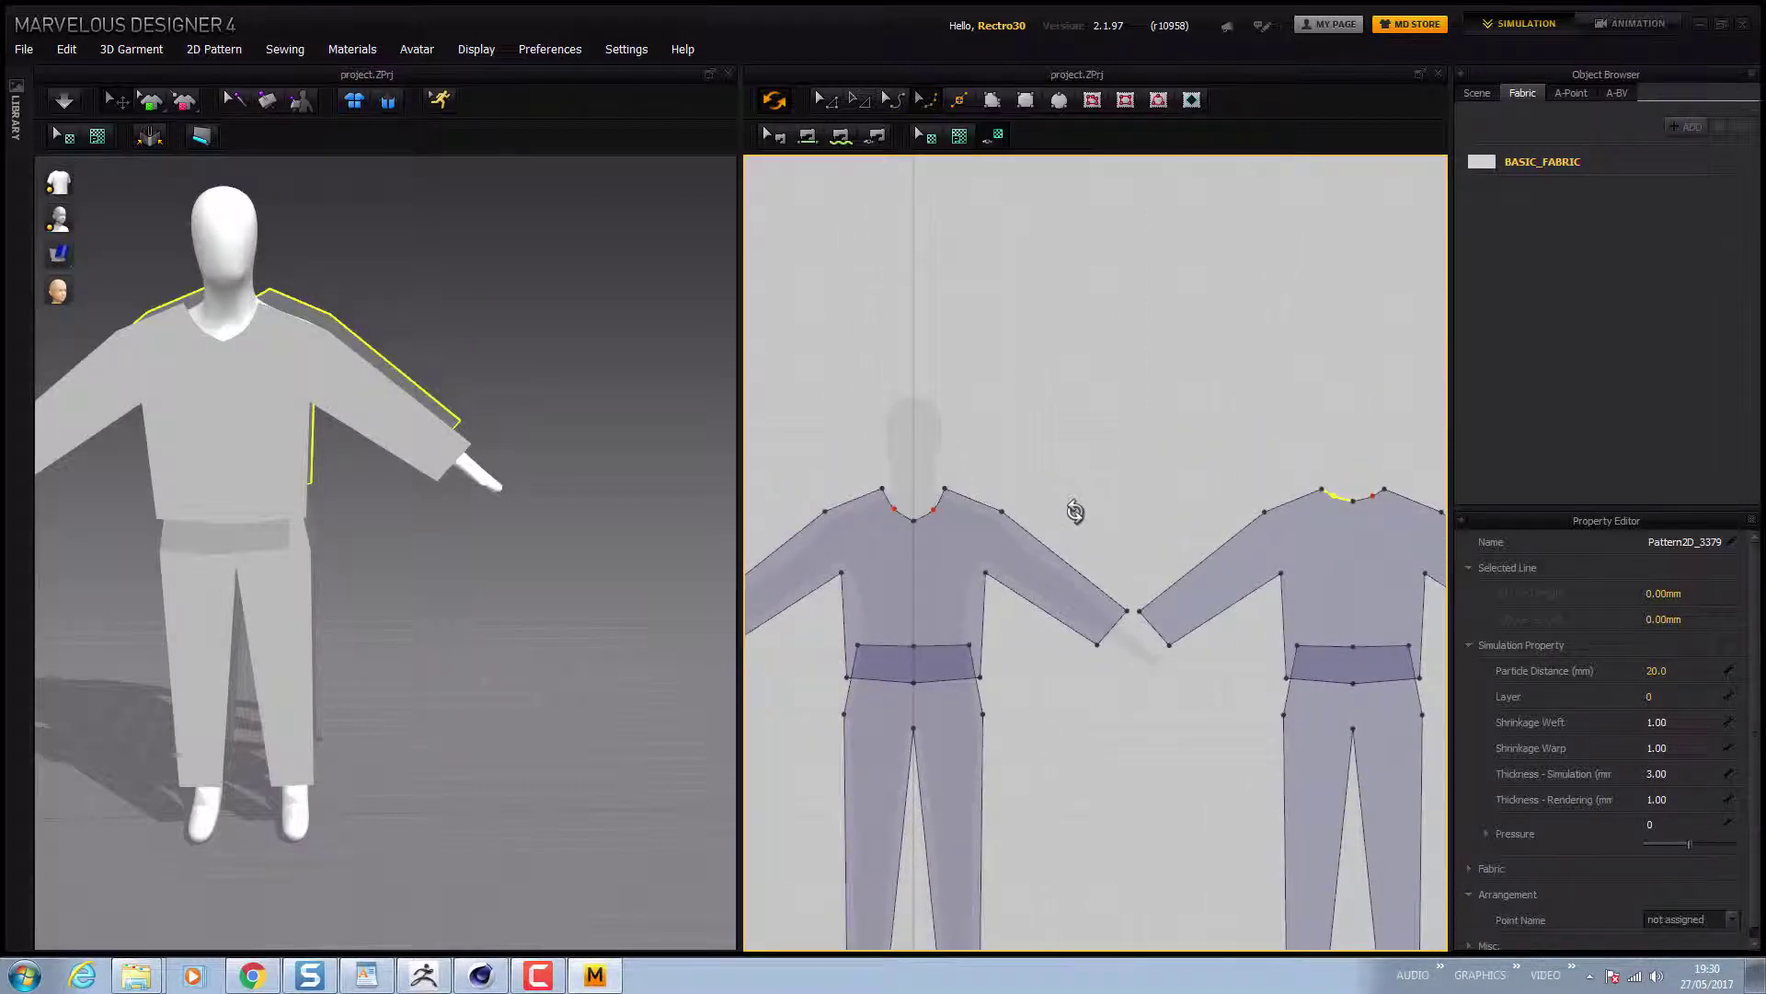
click(841, 136)
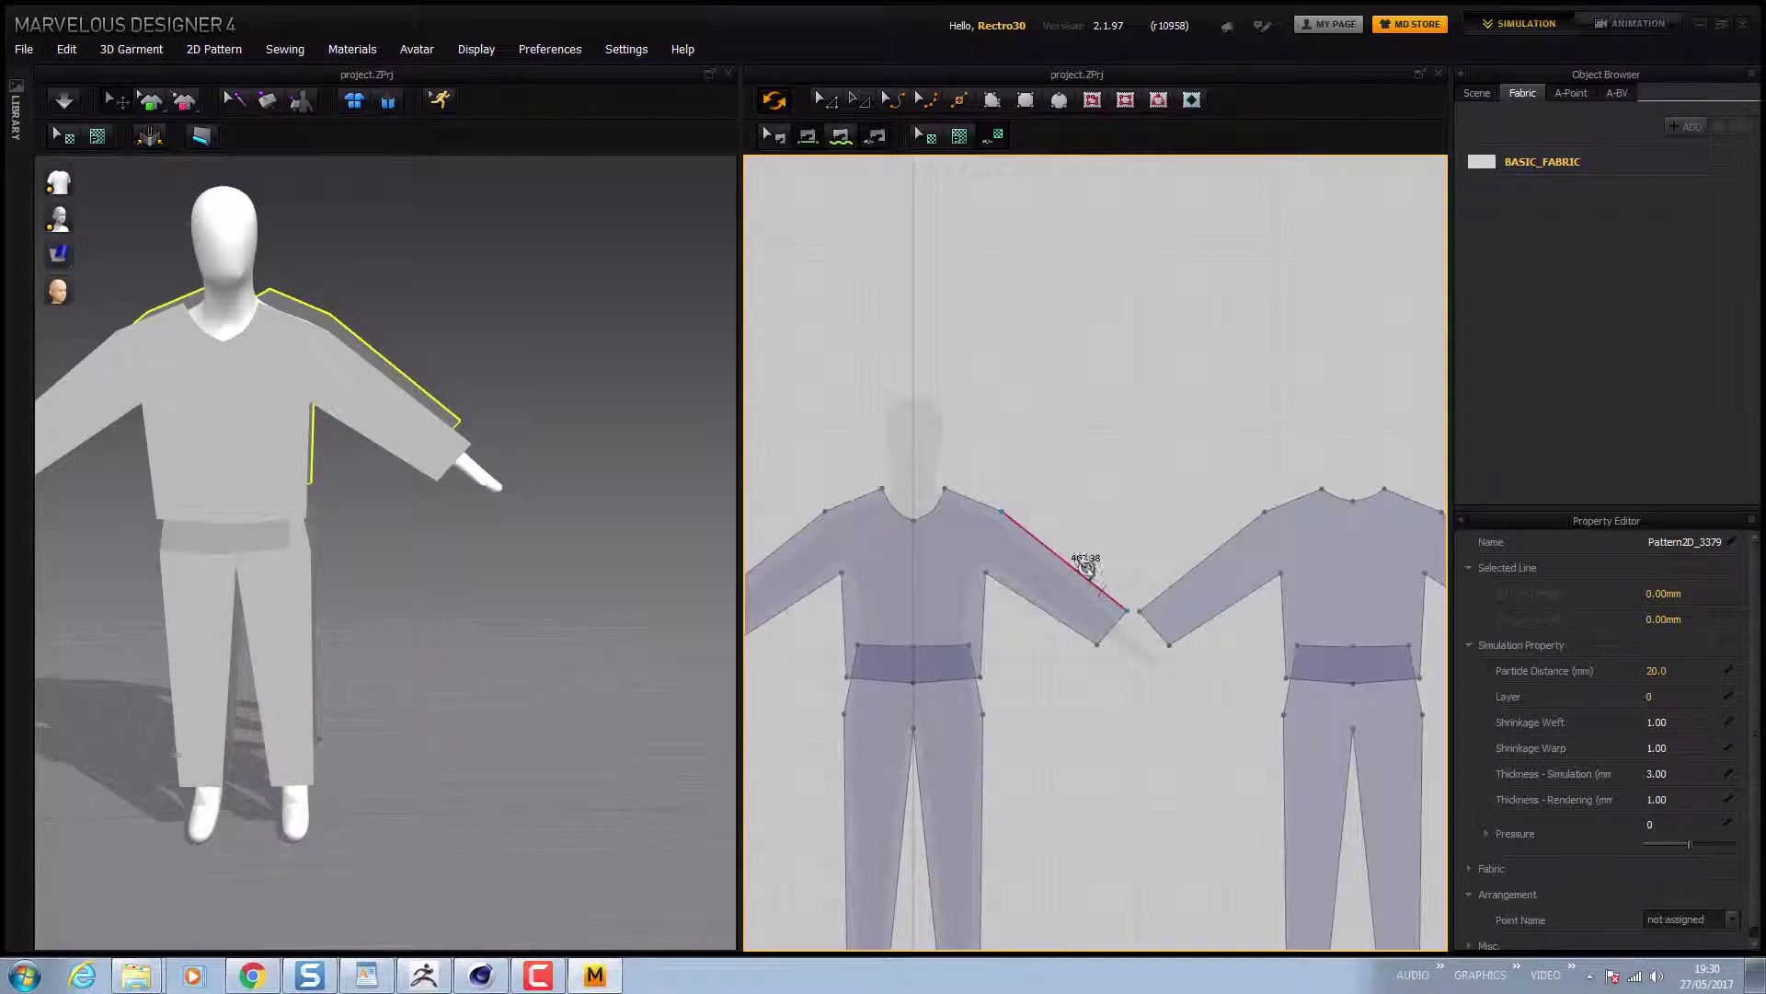
click(1081, 572)
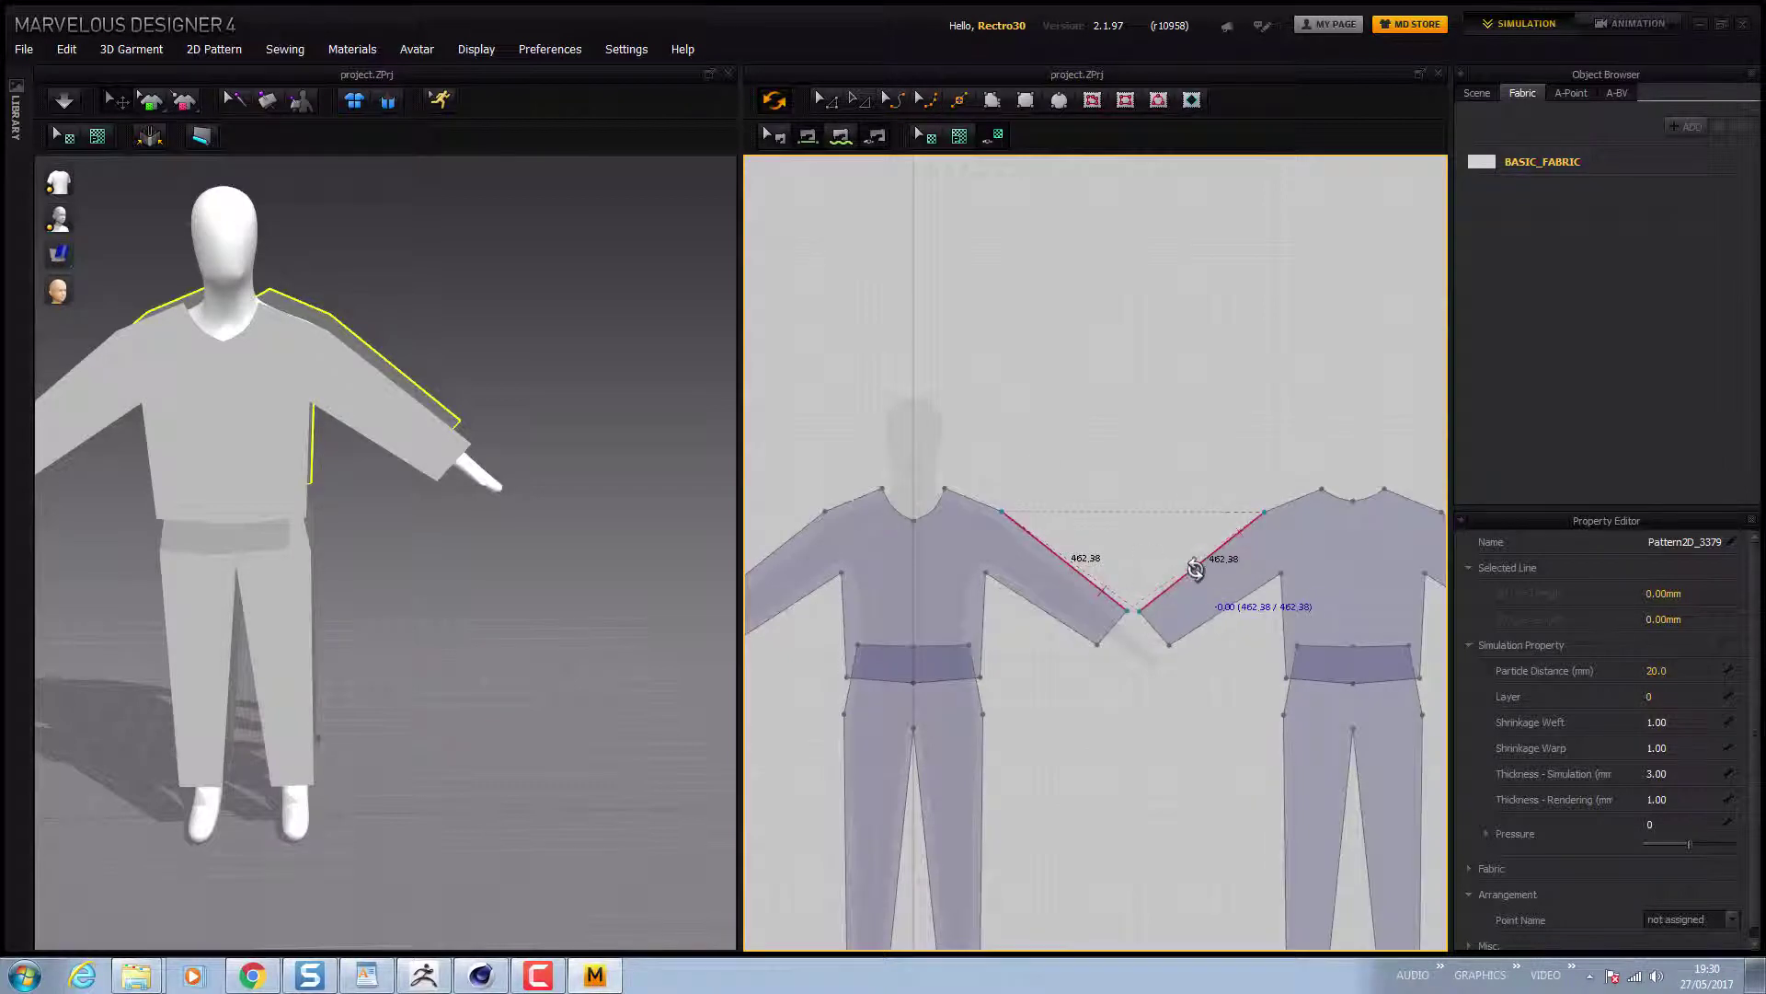
click(1195, 566)
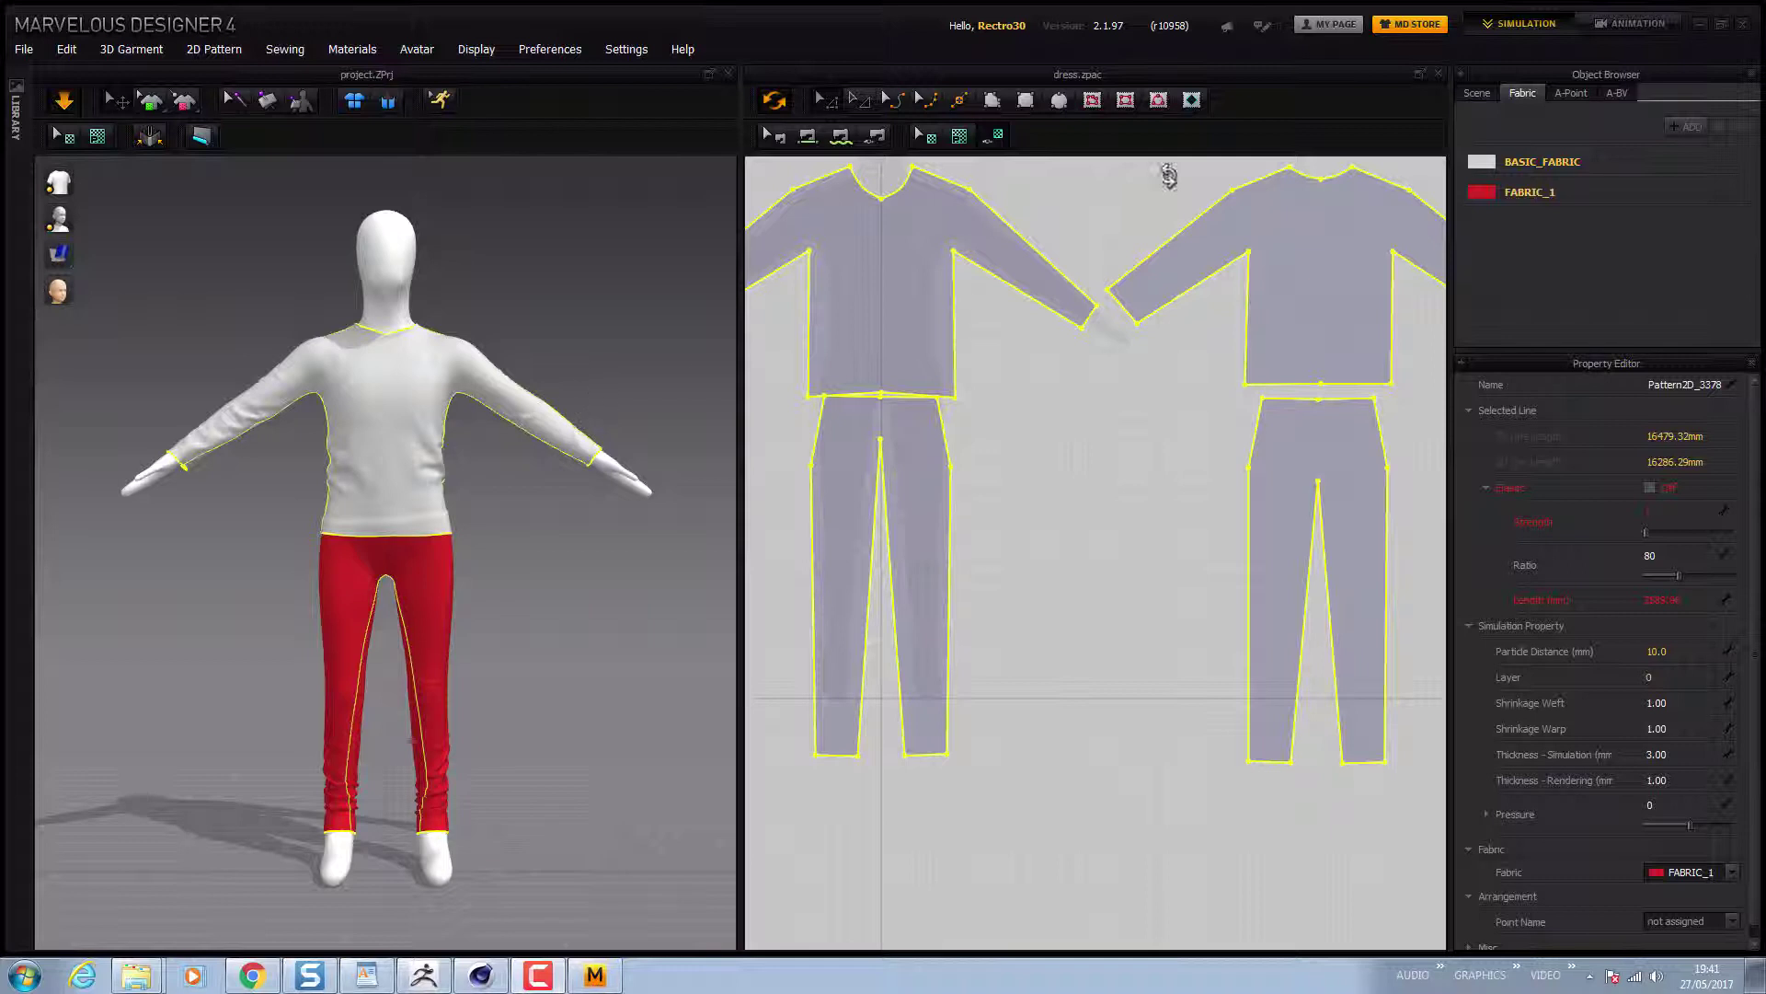
Switch to animation mode, set the simulation quality to Complete, and record the garment simulation over the avatar's full animation
click(1630, 23)
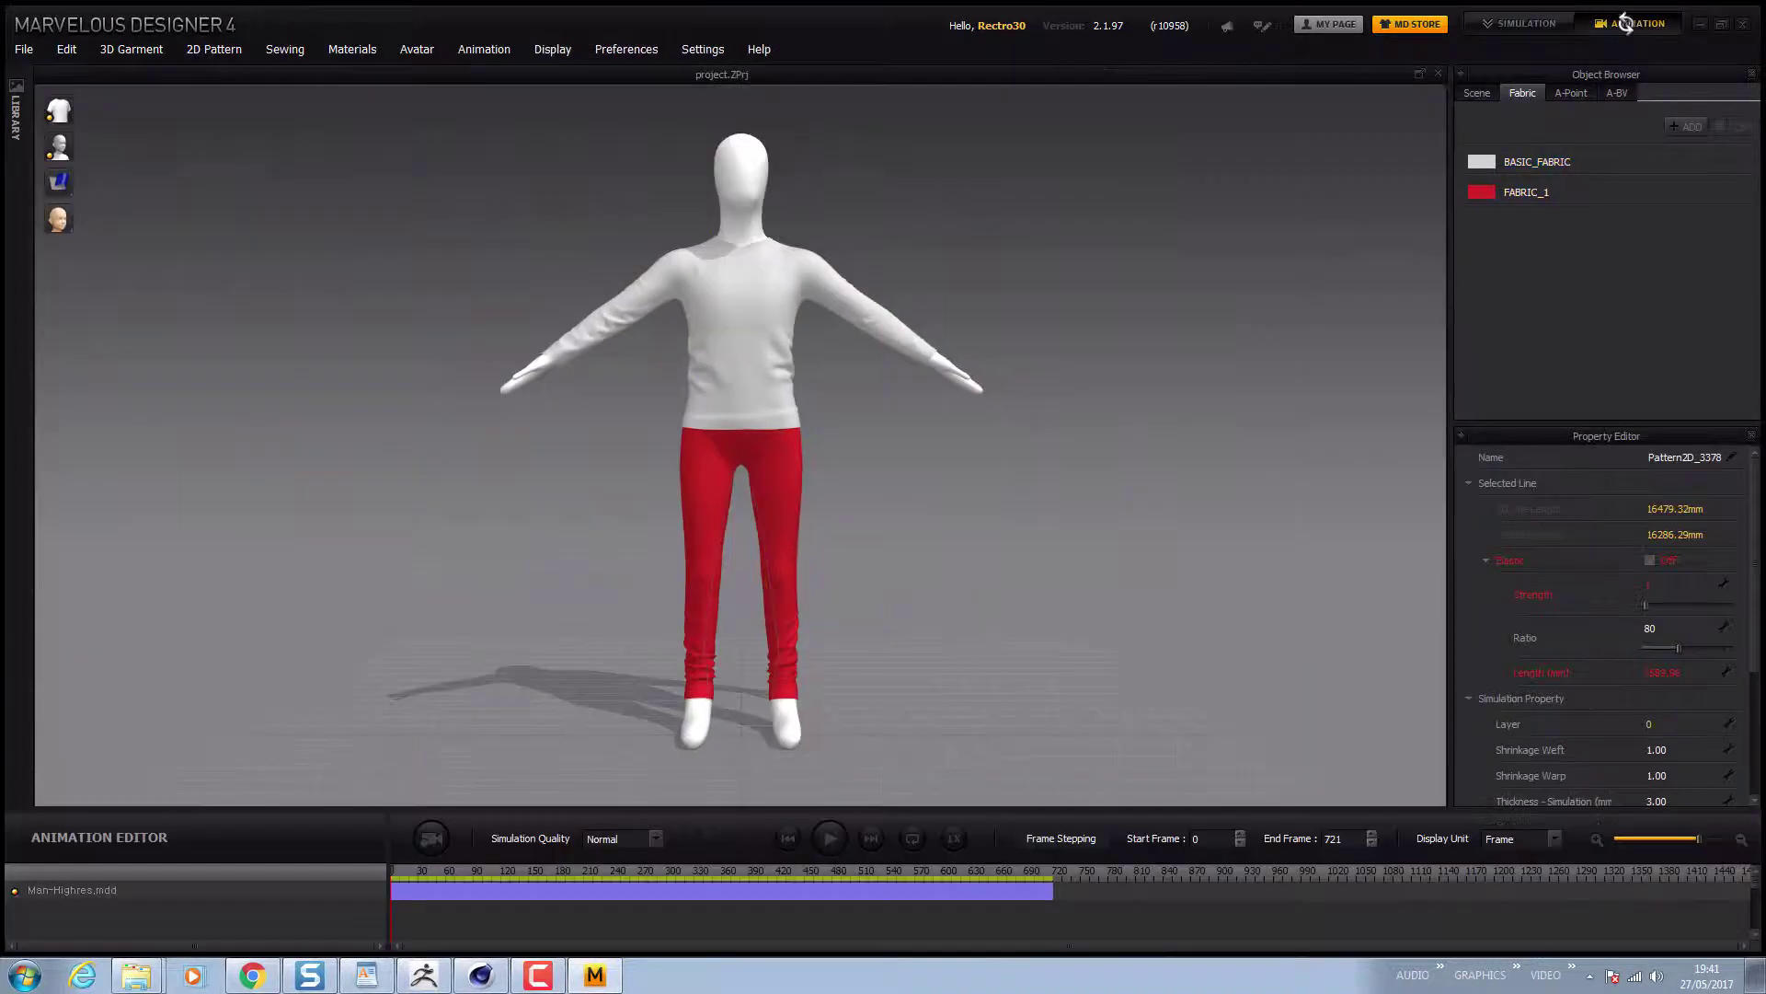
click(655, 834)
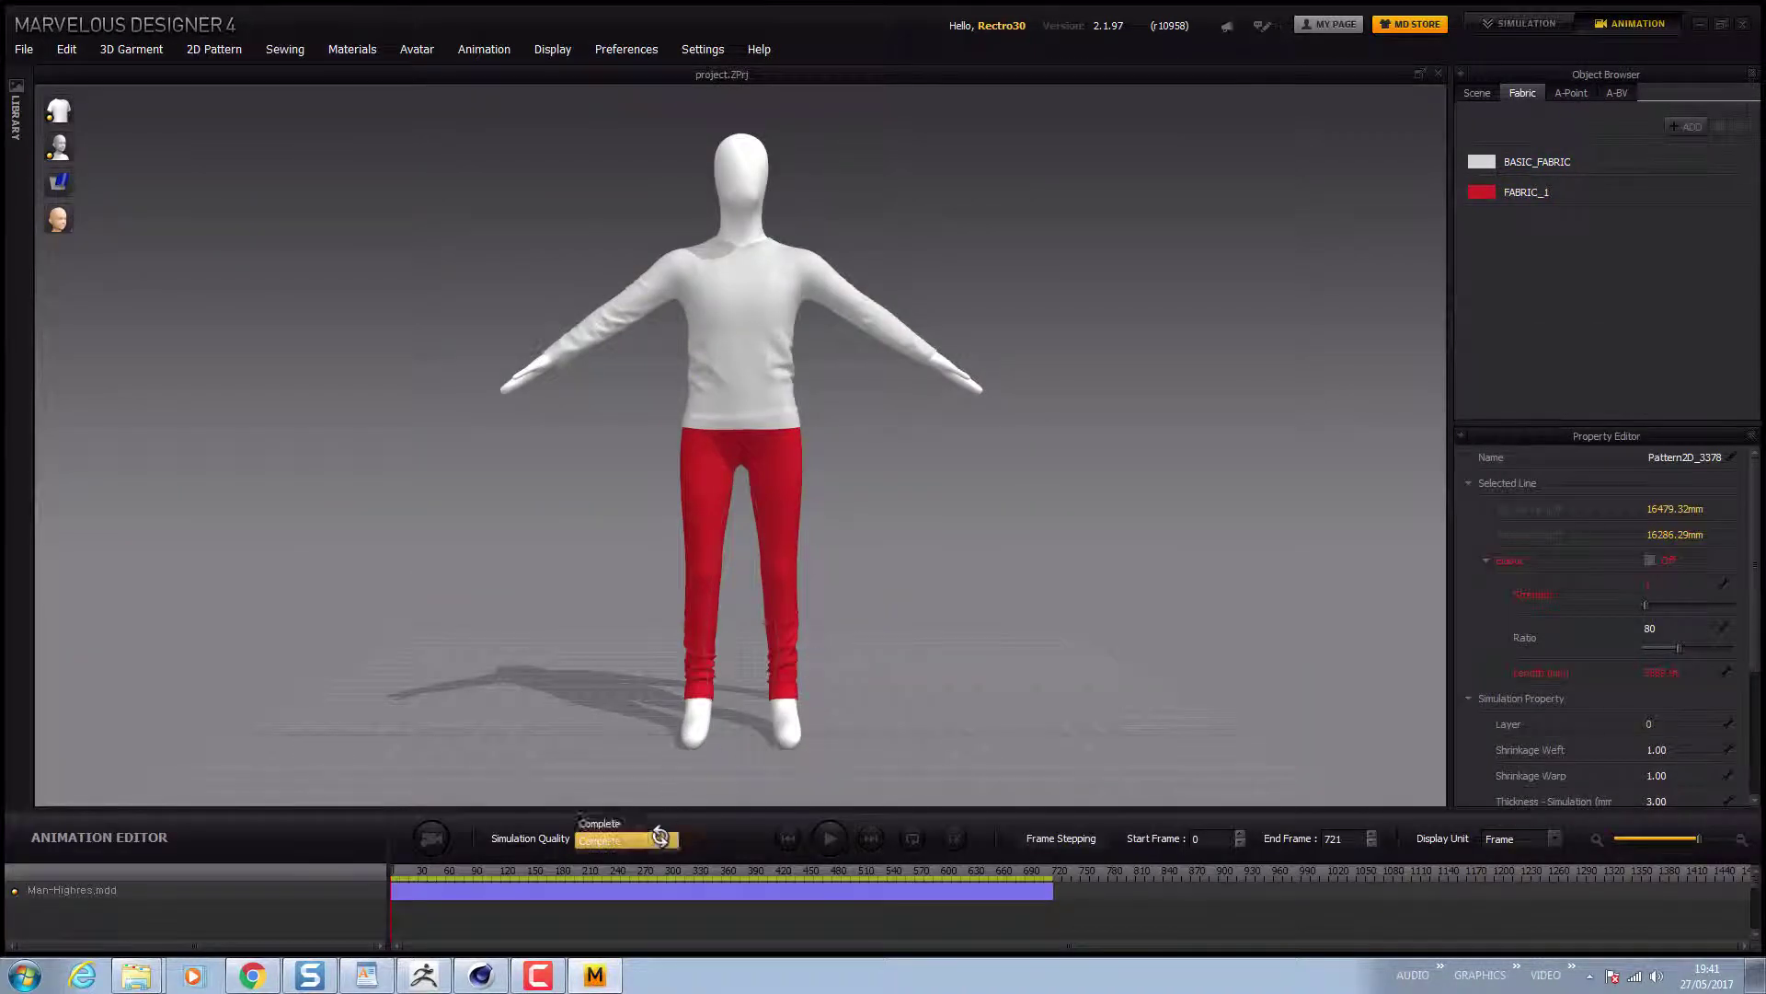
click(655, 822)
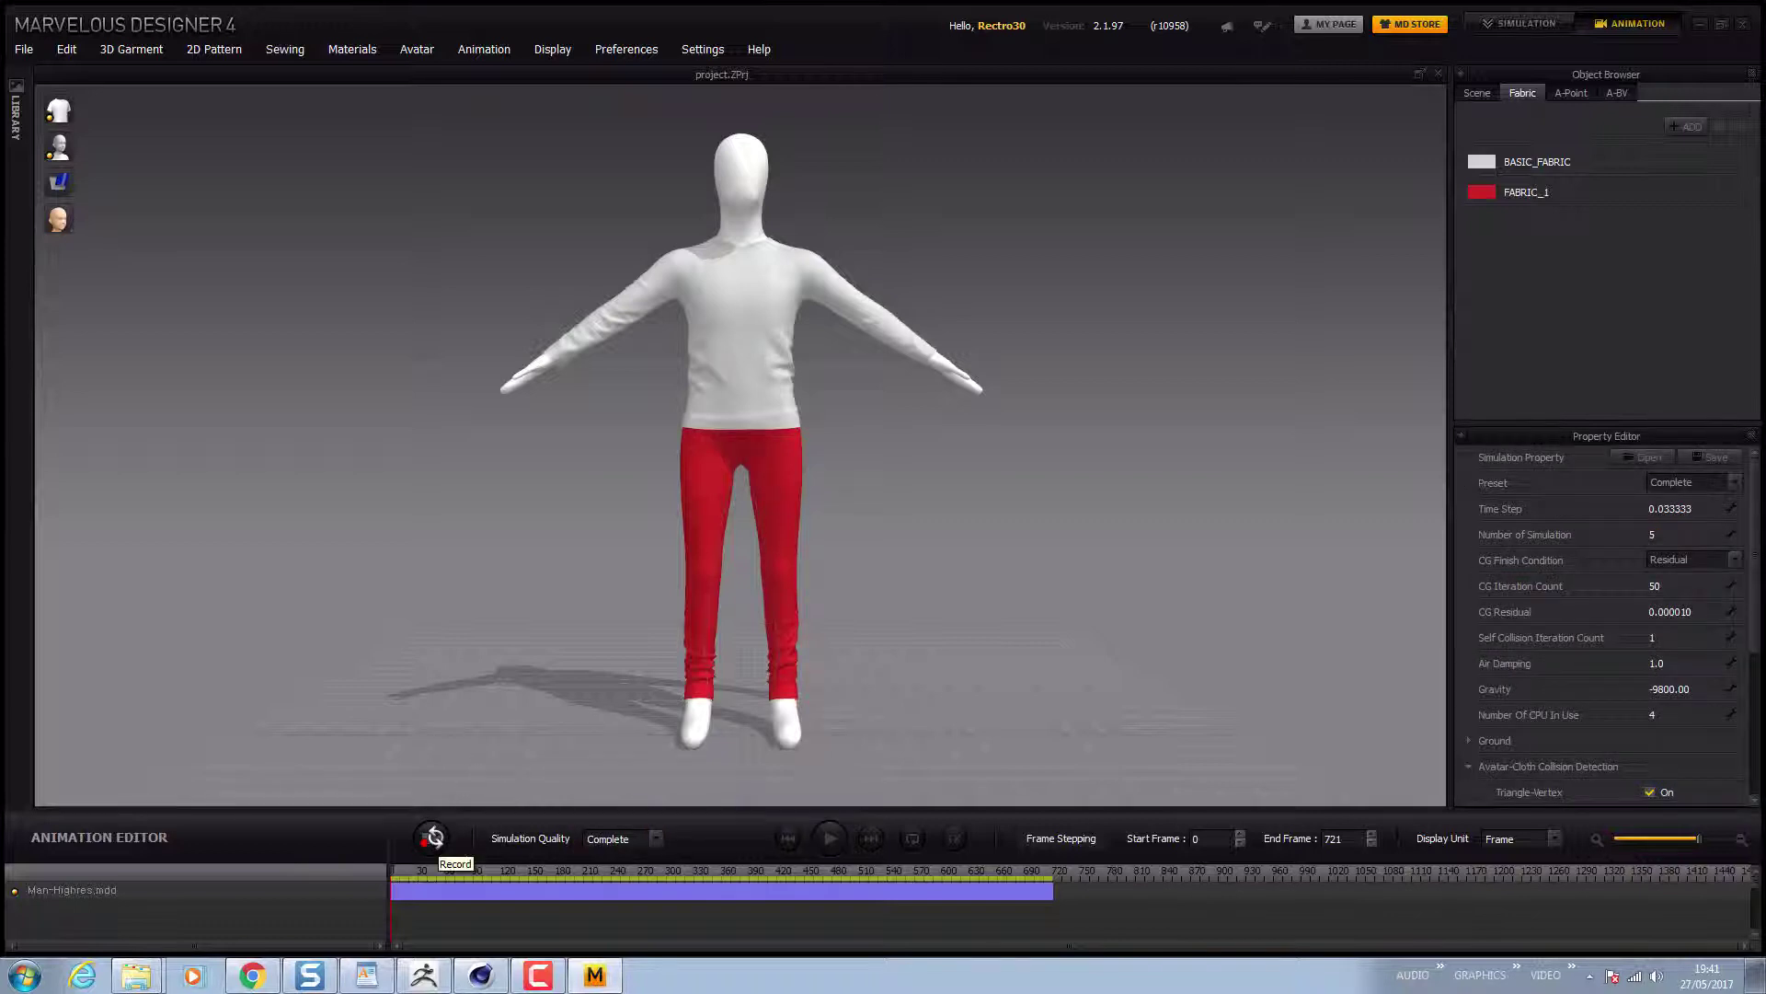
click(434, 836)
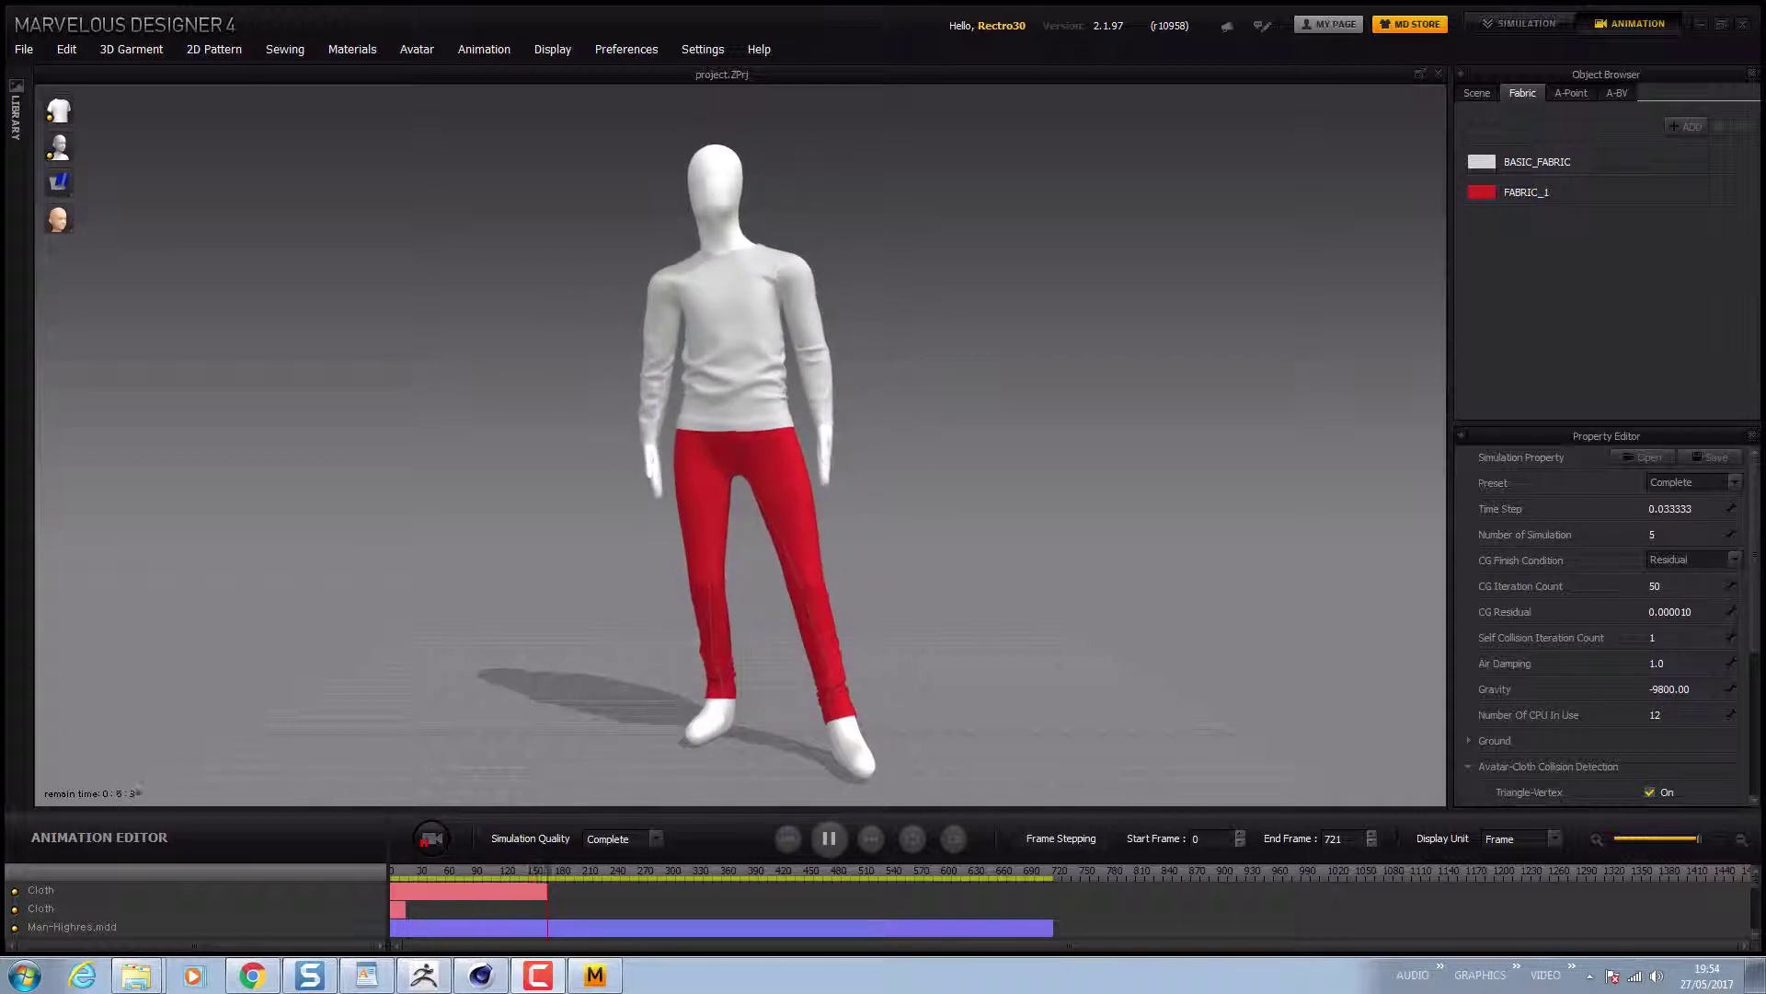
scroll(572, 493, up, 5)
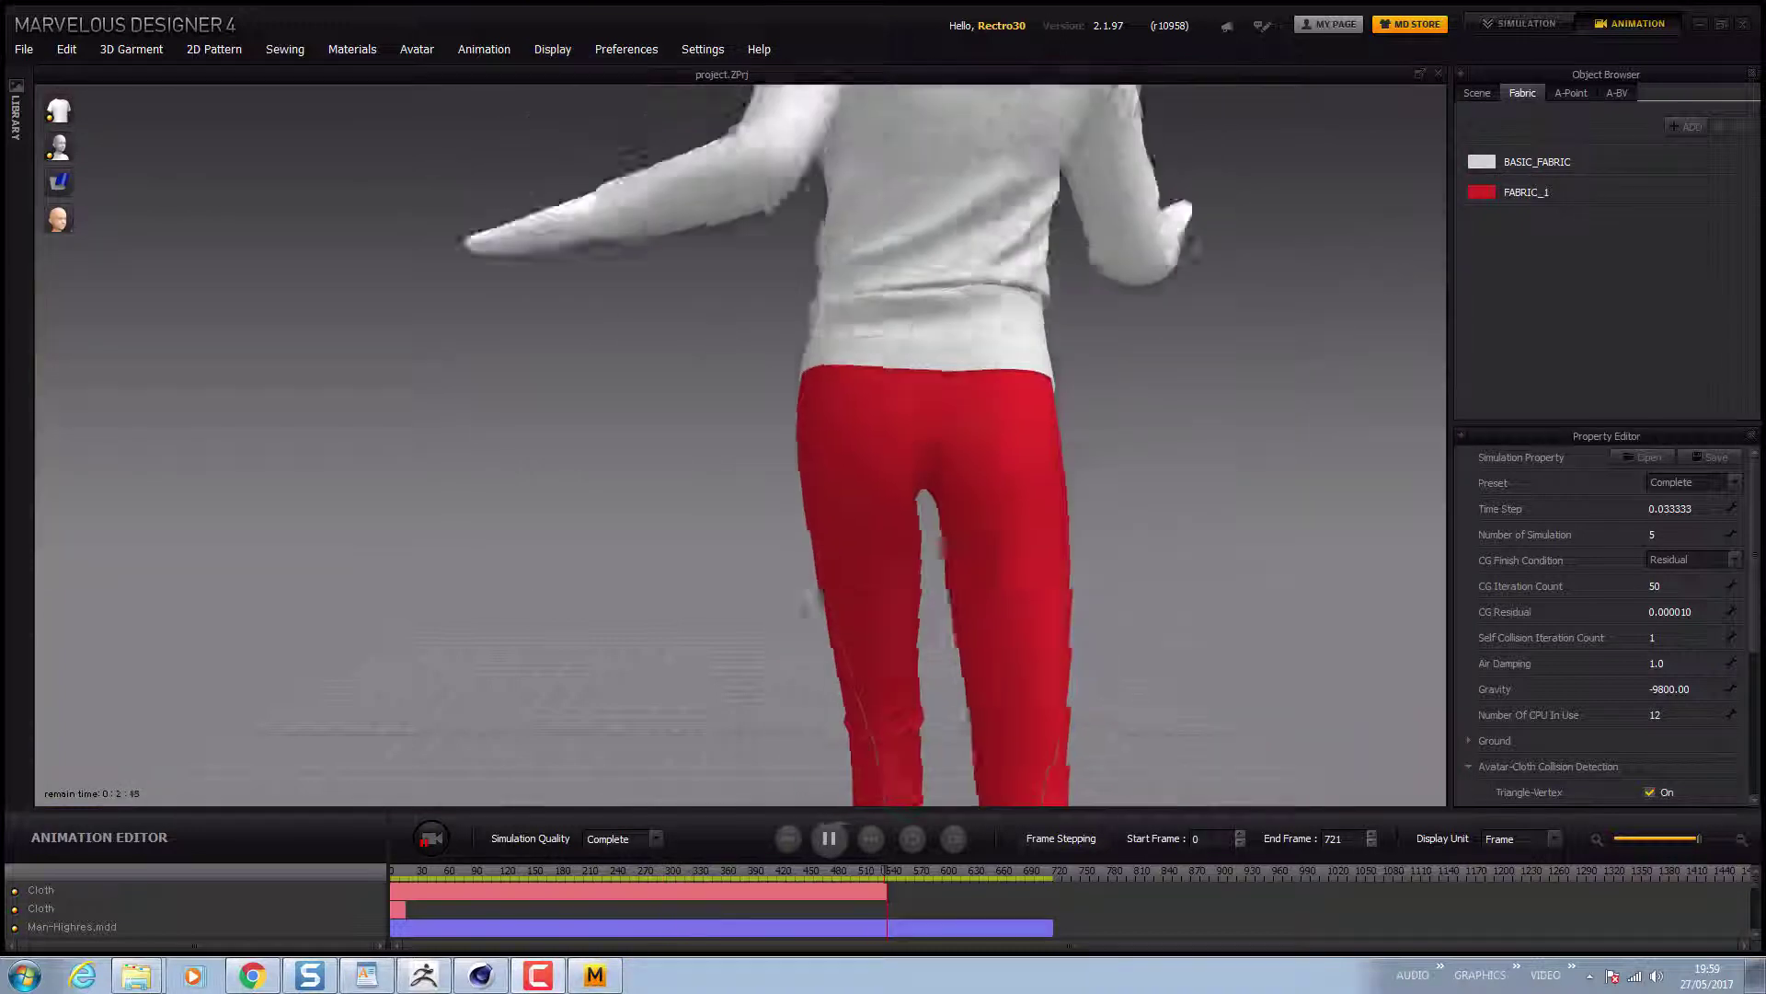
scroll(740, 441, down, 5)
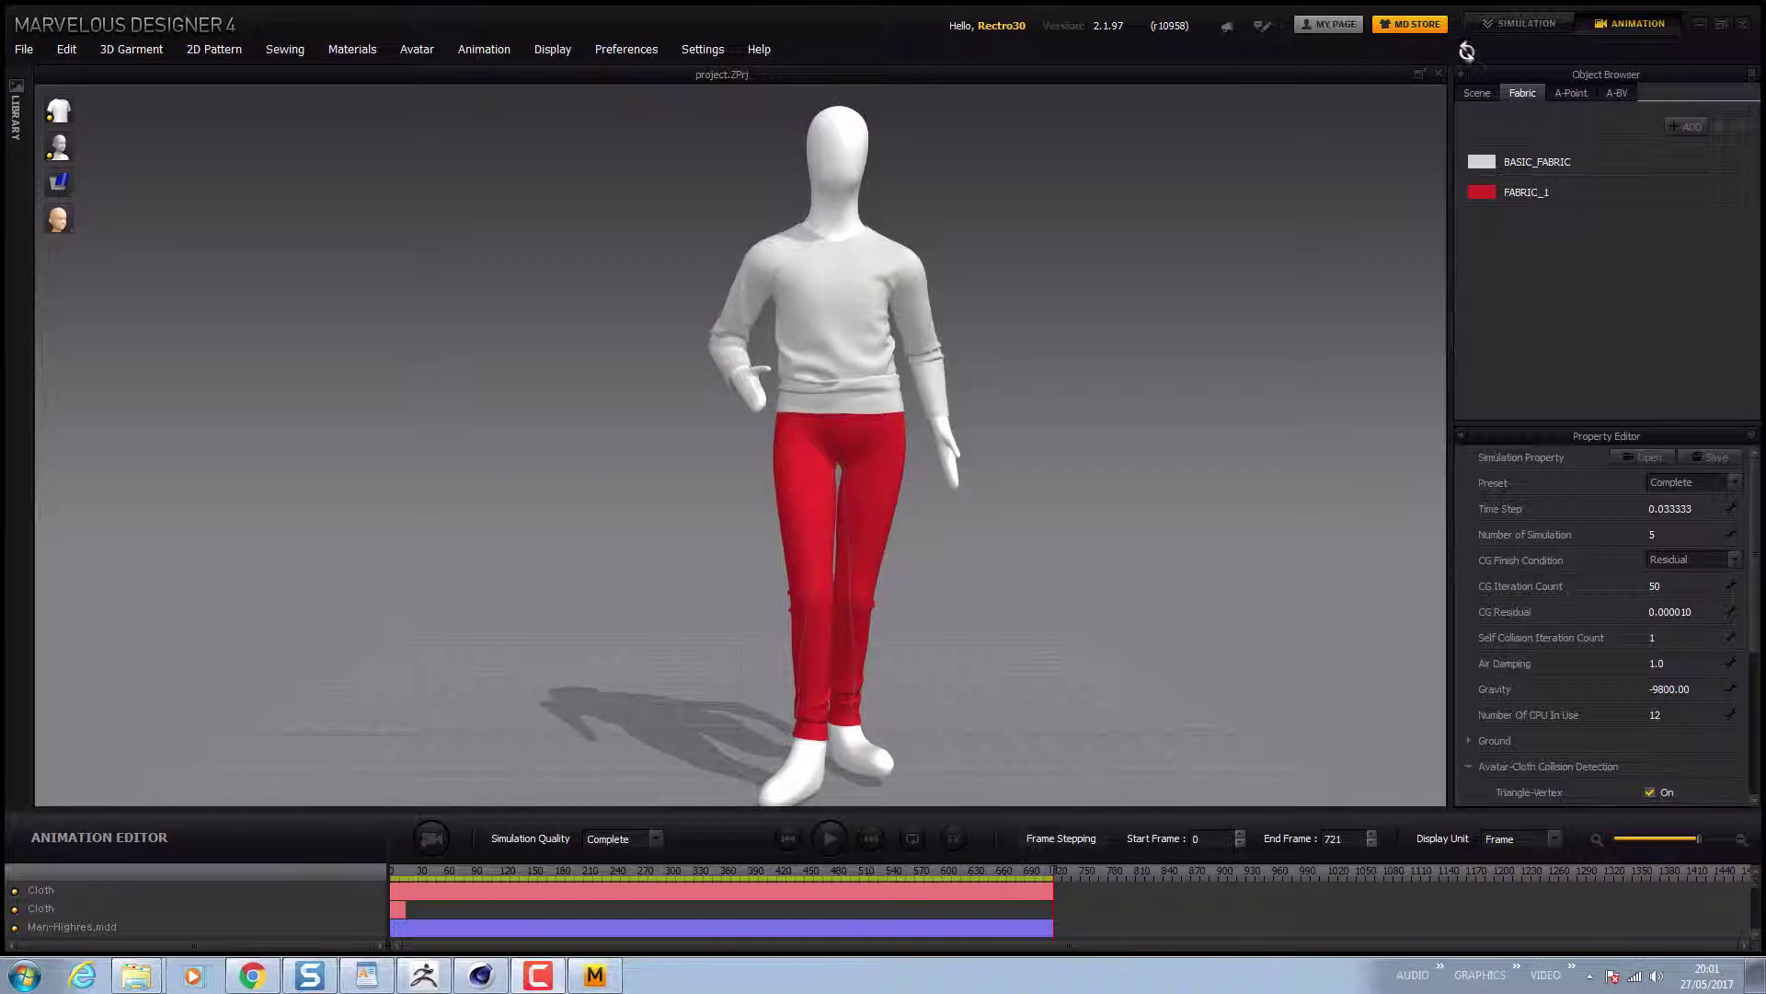
Return to simulation mode and select all four front and back shirt and trousers patterns
click(1524, 23)
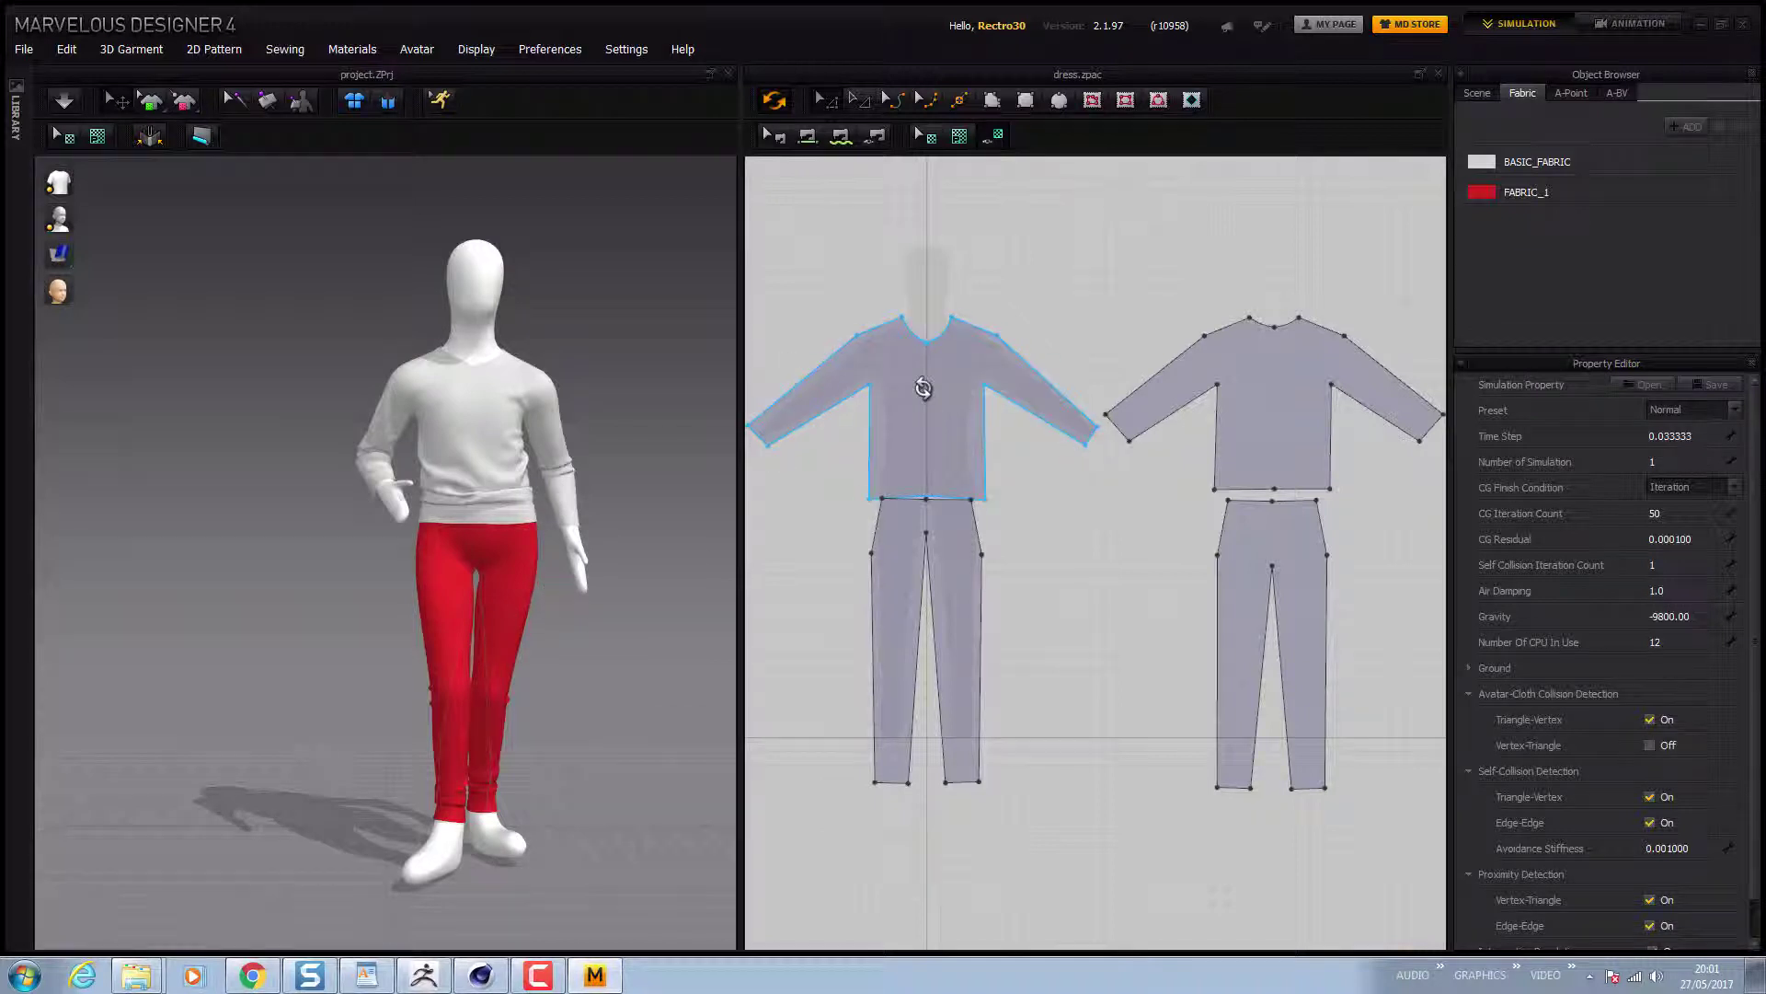
click(920, 414)
shift+click(952, 551)
shift+click(1233, 394)
shift+click(1237, 552)
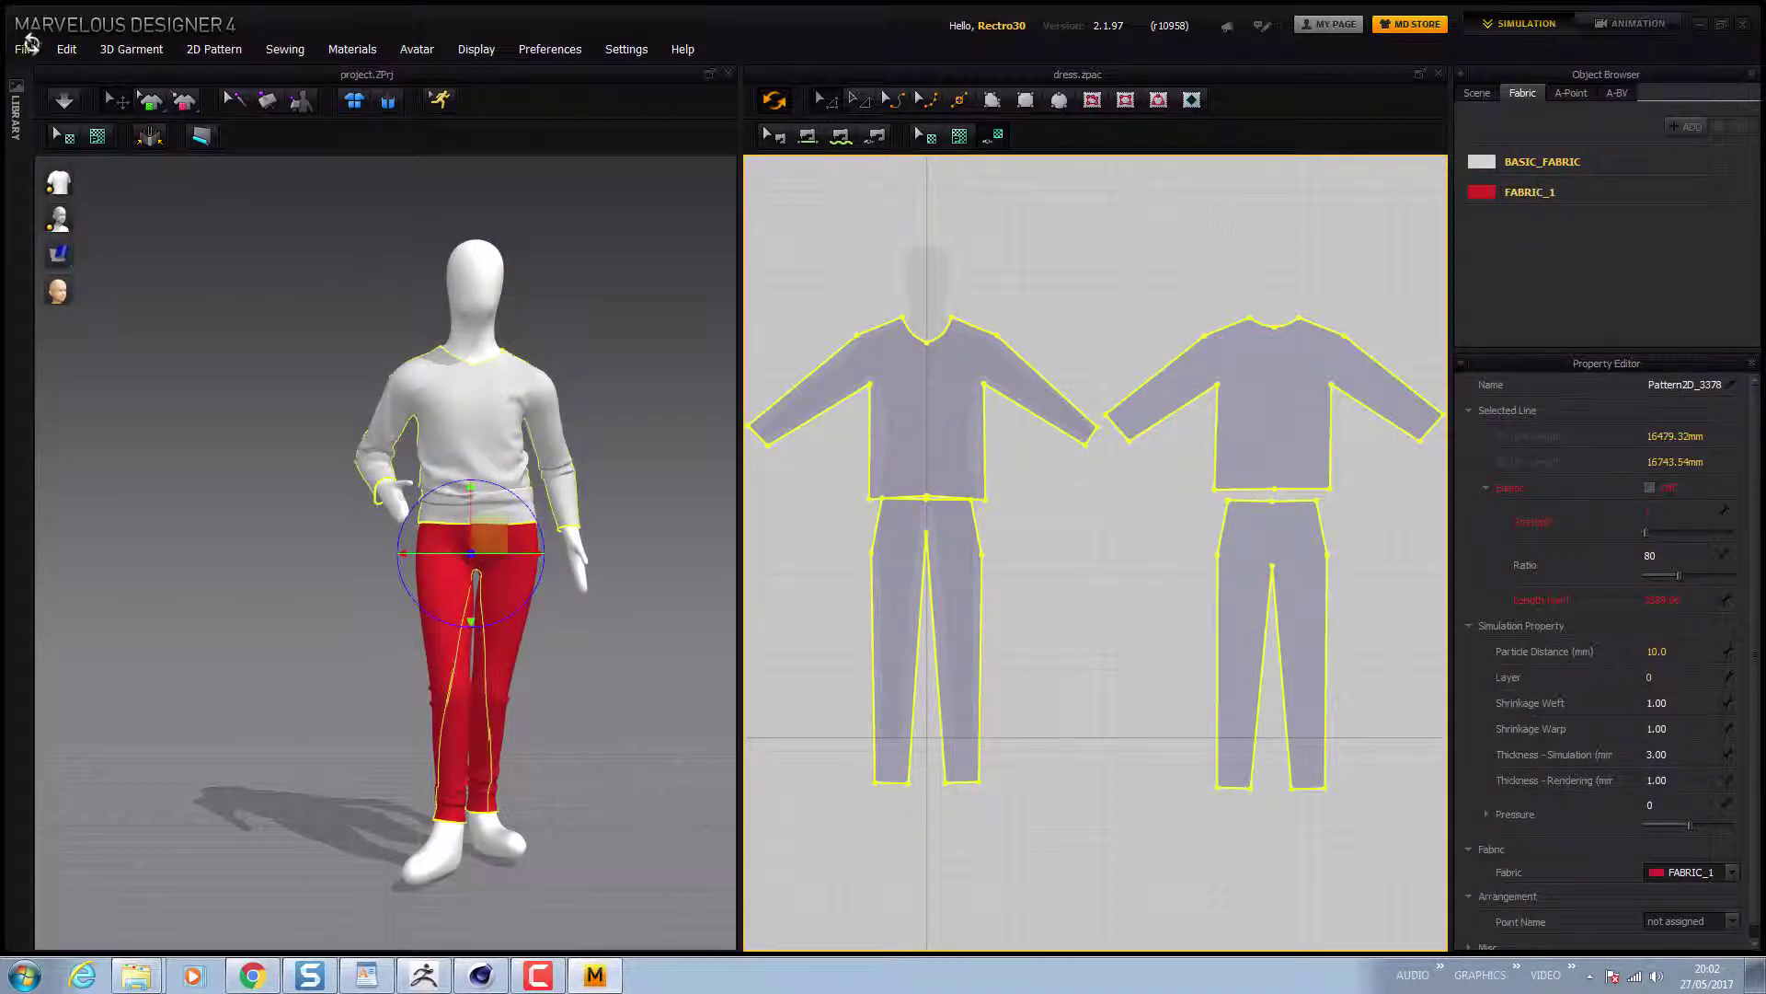
Export the selected garment patterns as an OBJ file named "Clothe" in the 05 MD folder, with the scale set to cm (DAZ Studio)
click(24, 49)
mouse_move(87, 210)
mouse_move(85, 262)
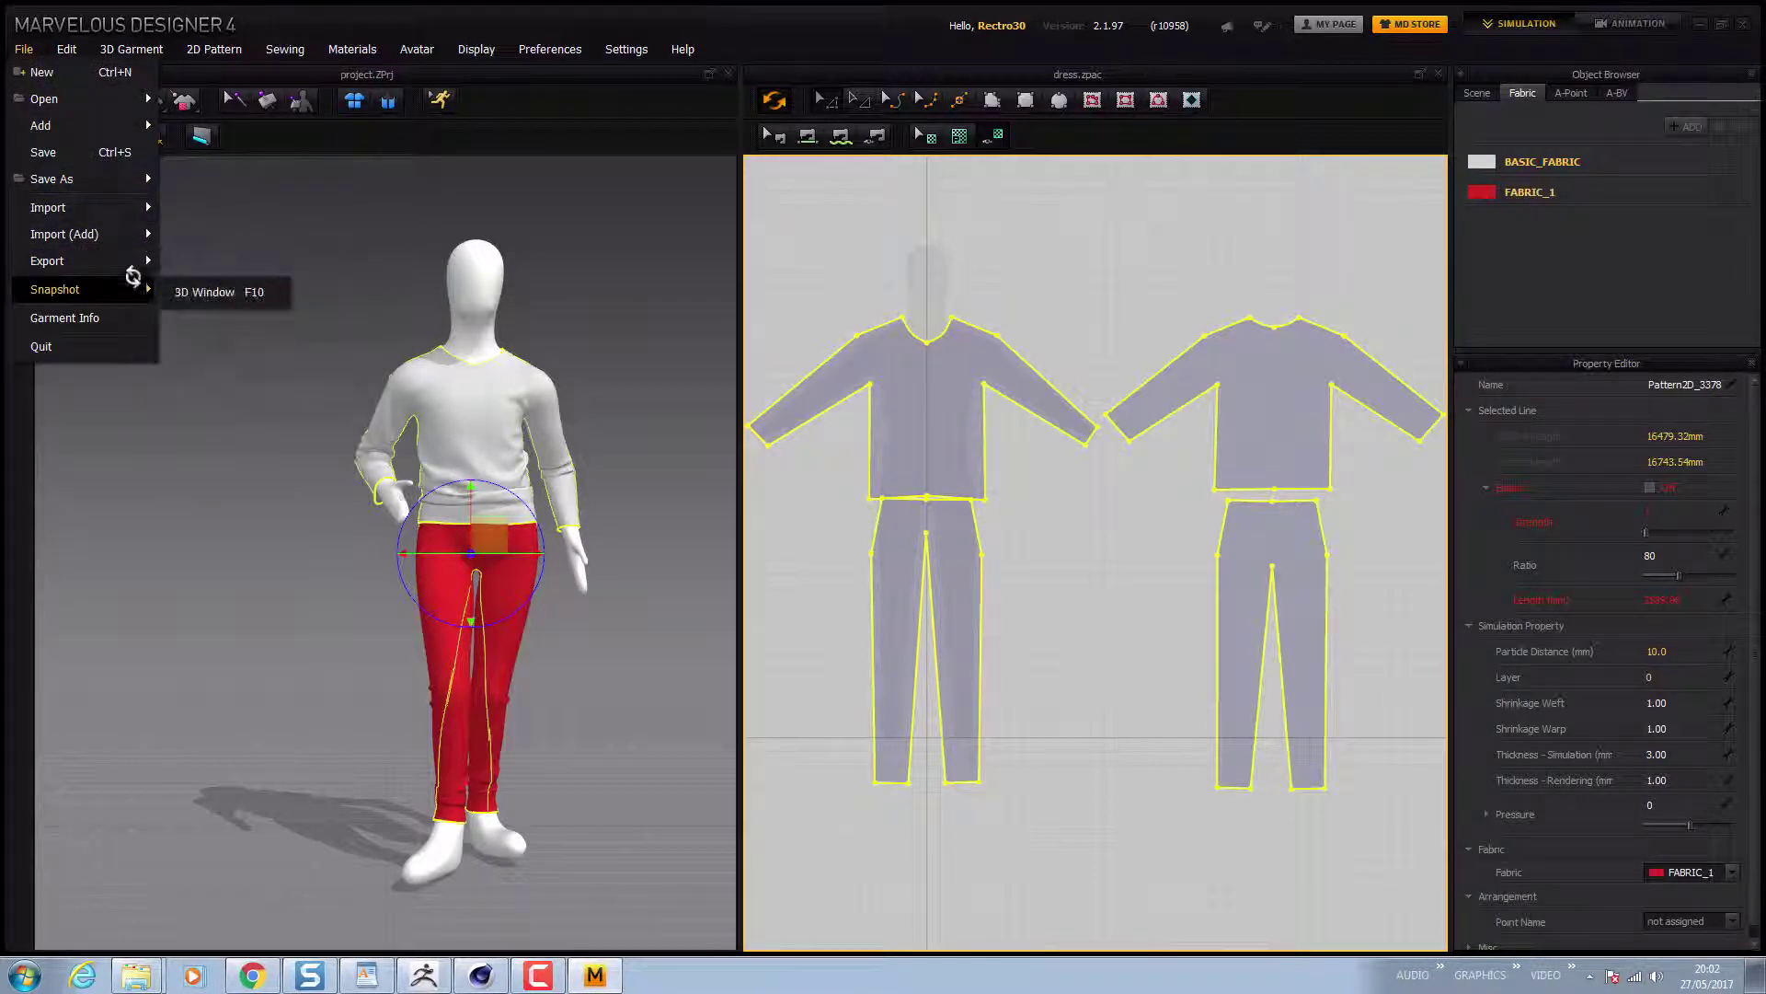
click(241, 290)
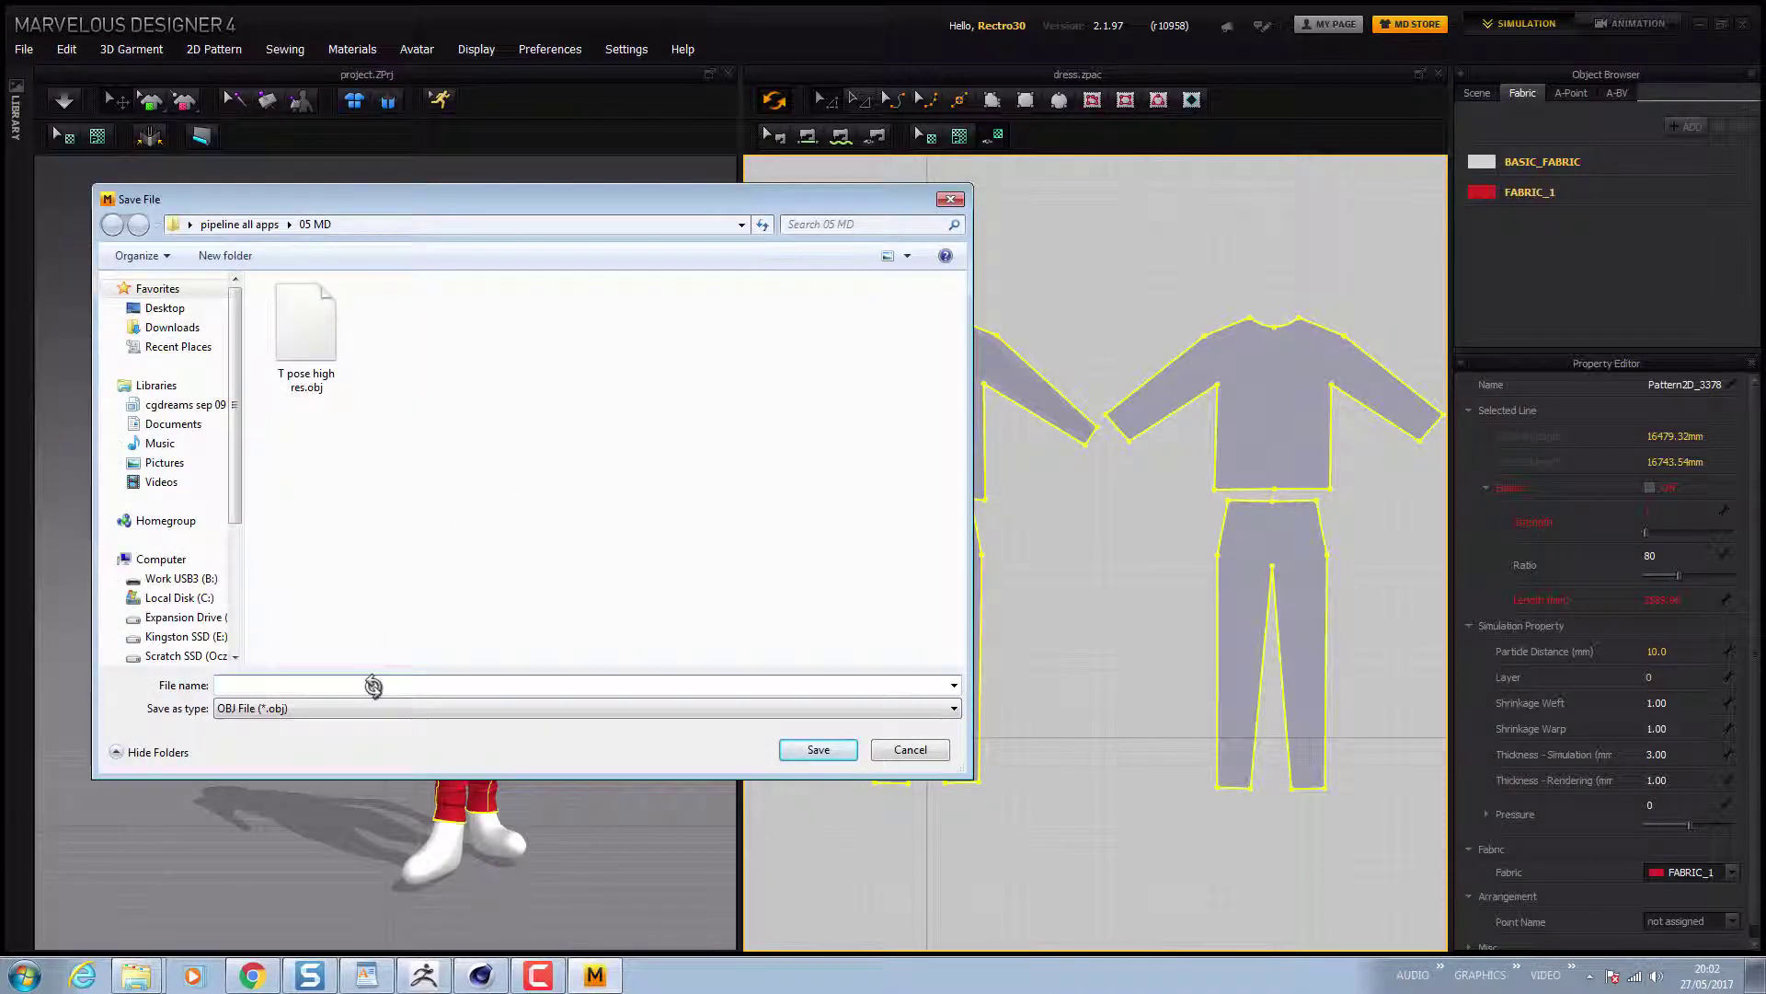
text(Clothe)
click(809, 750)
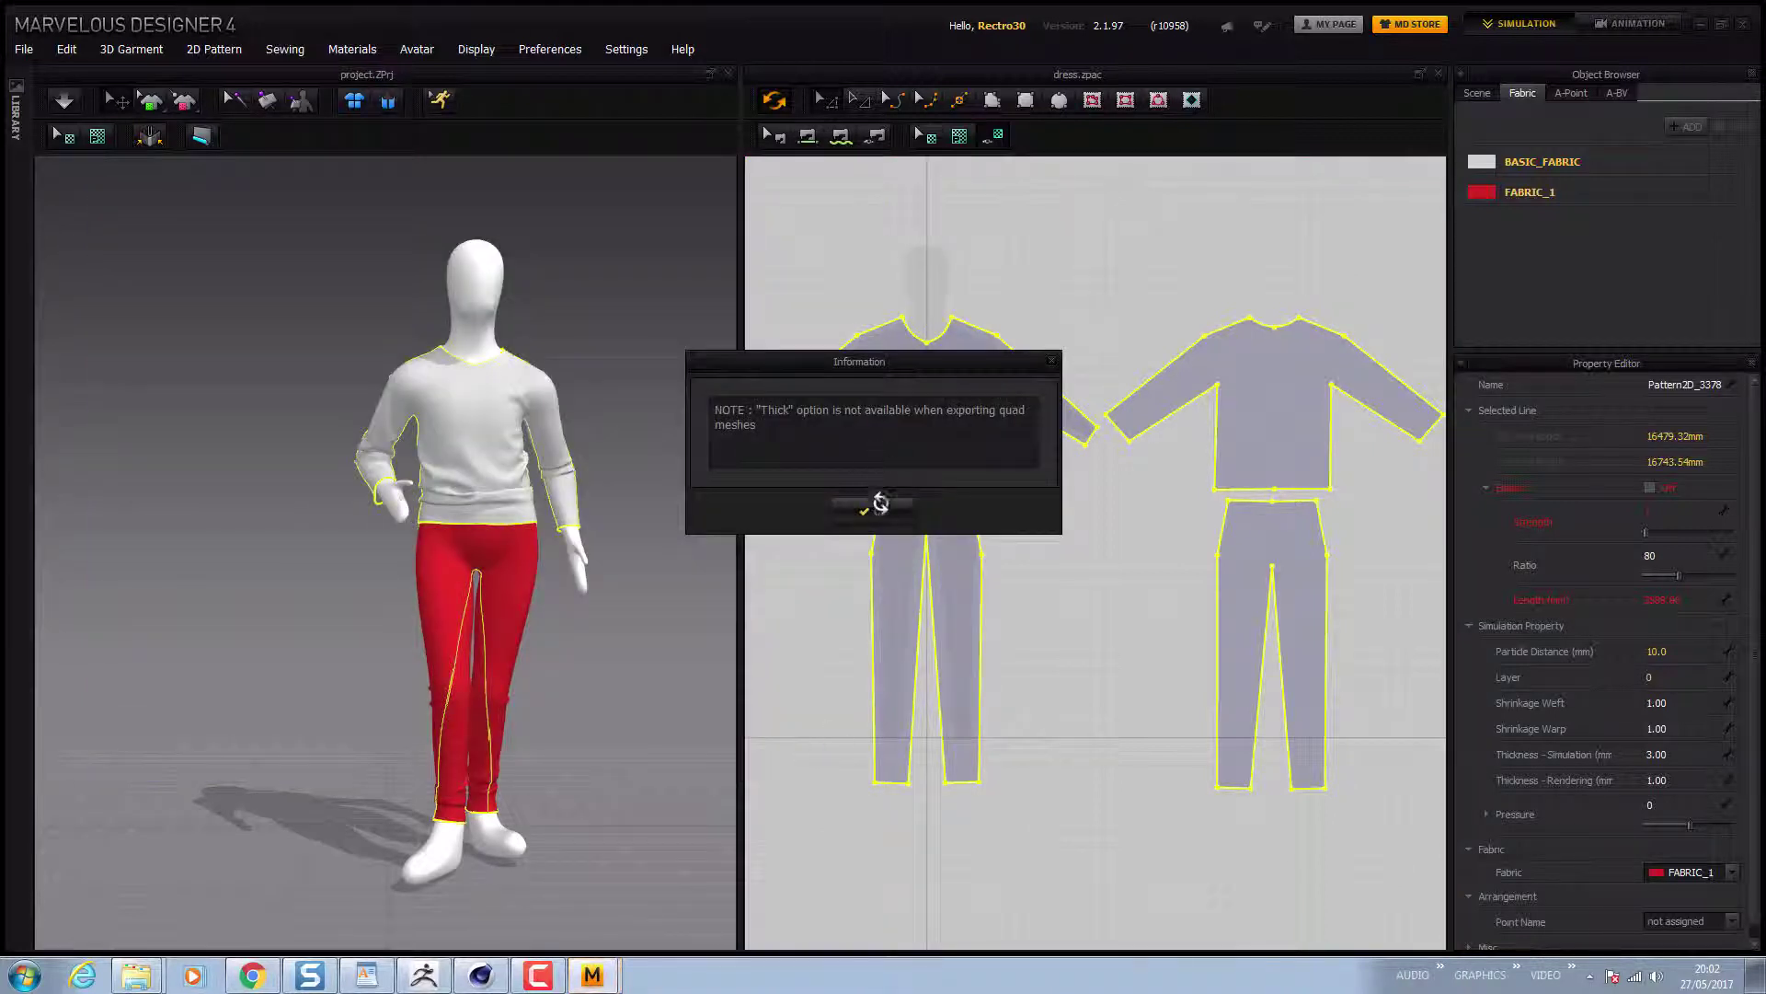
click(876, 509)
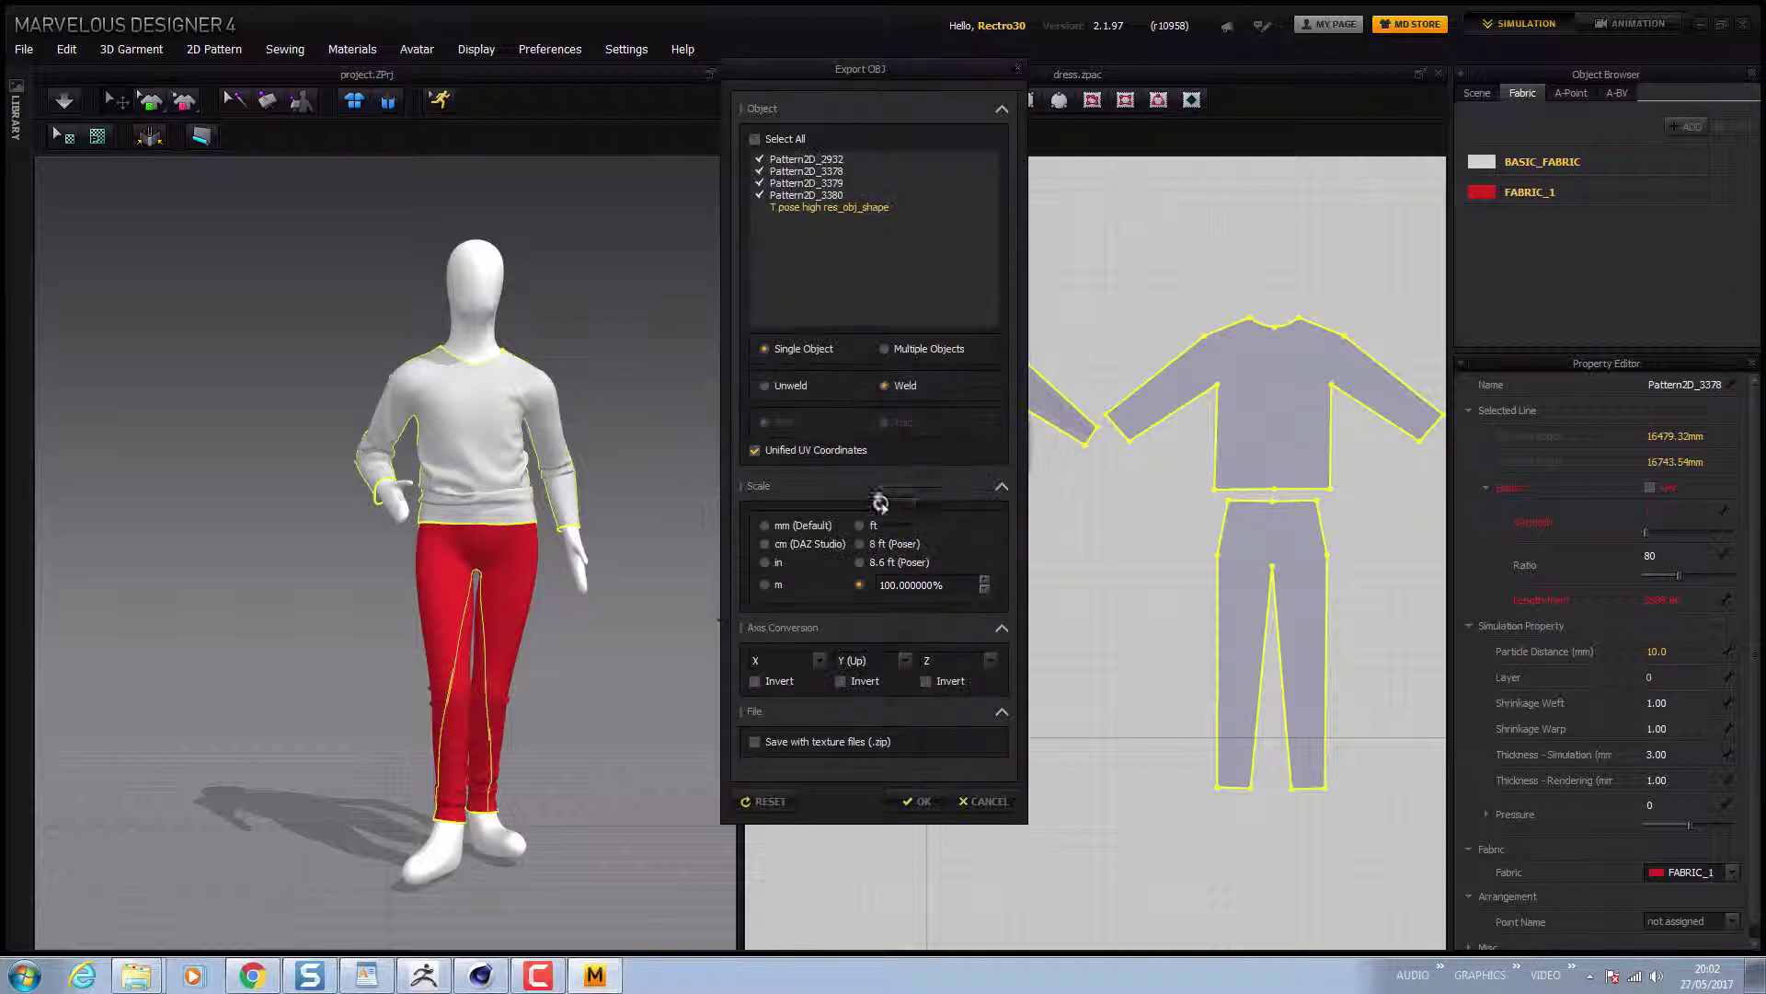
click(766, 543)
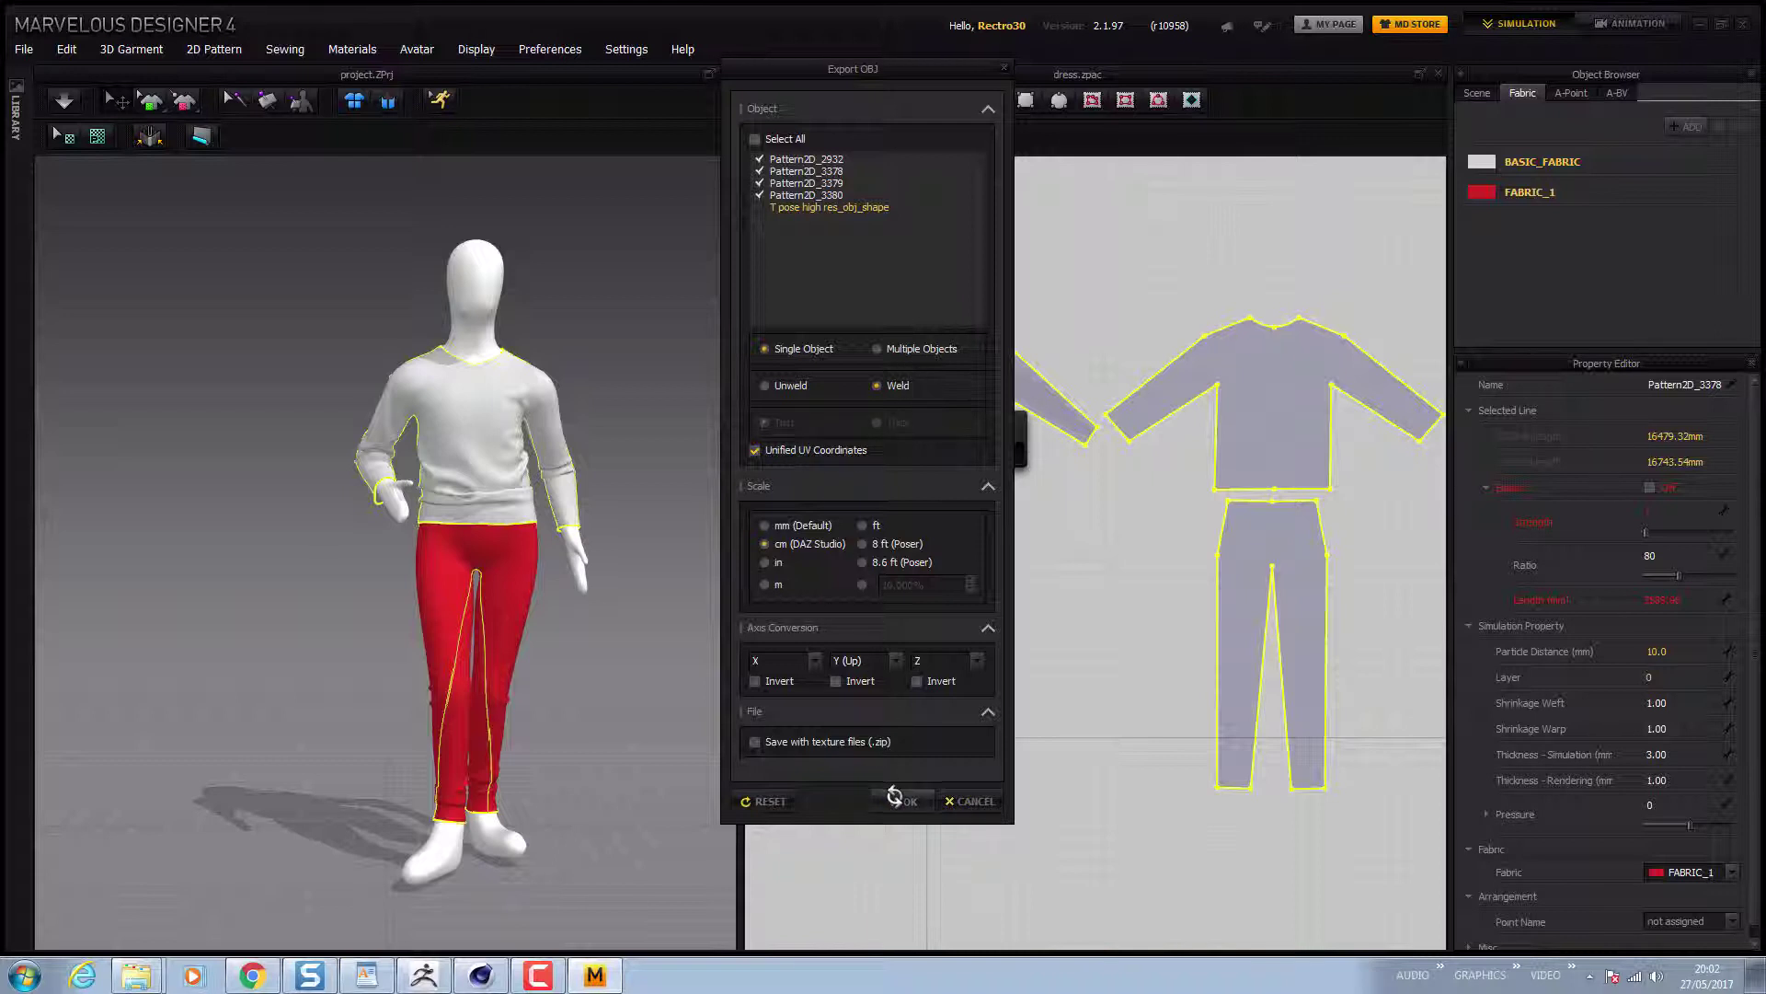
click(894, 796)
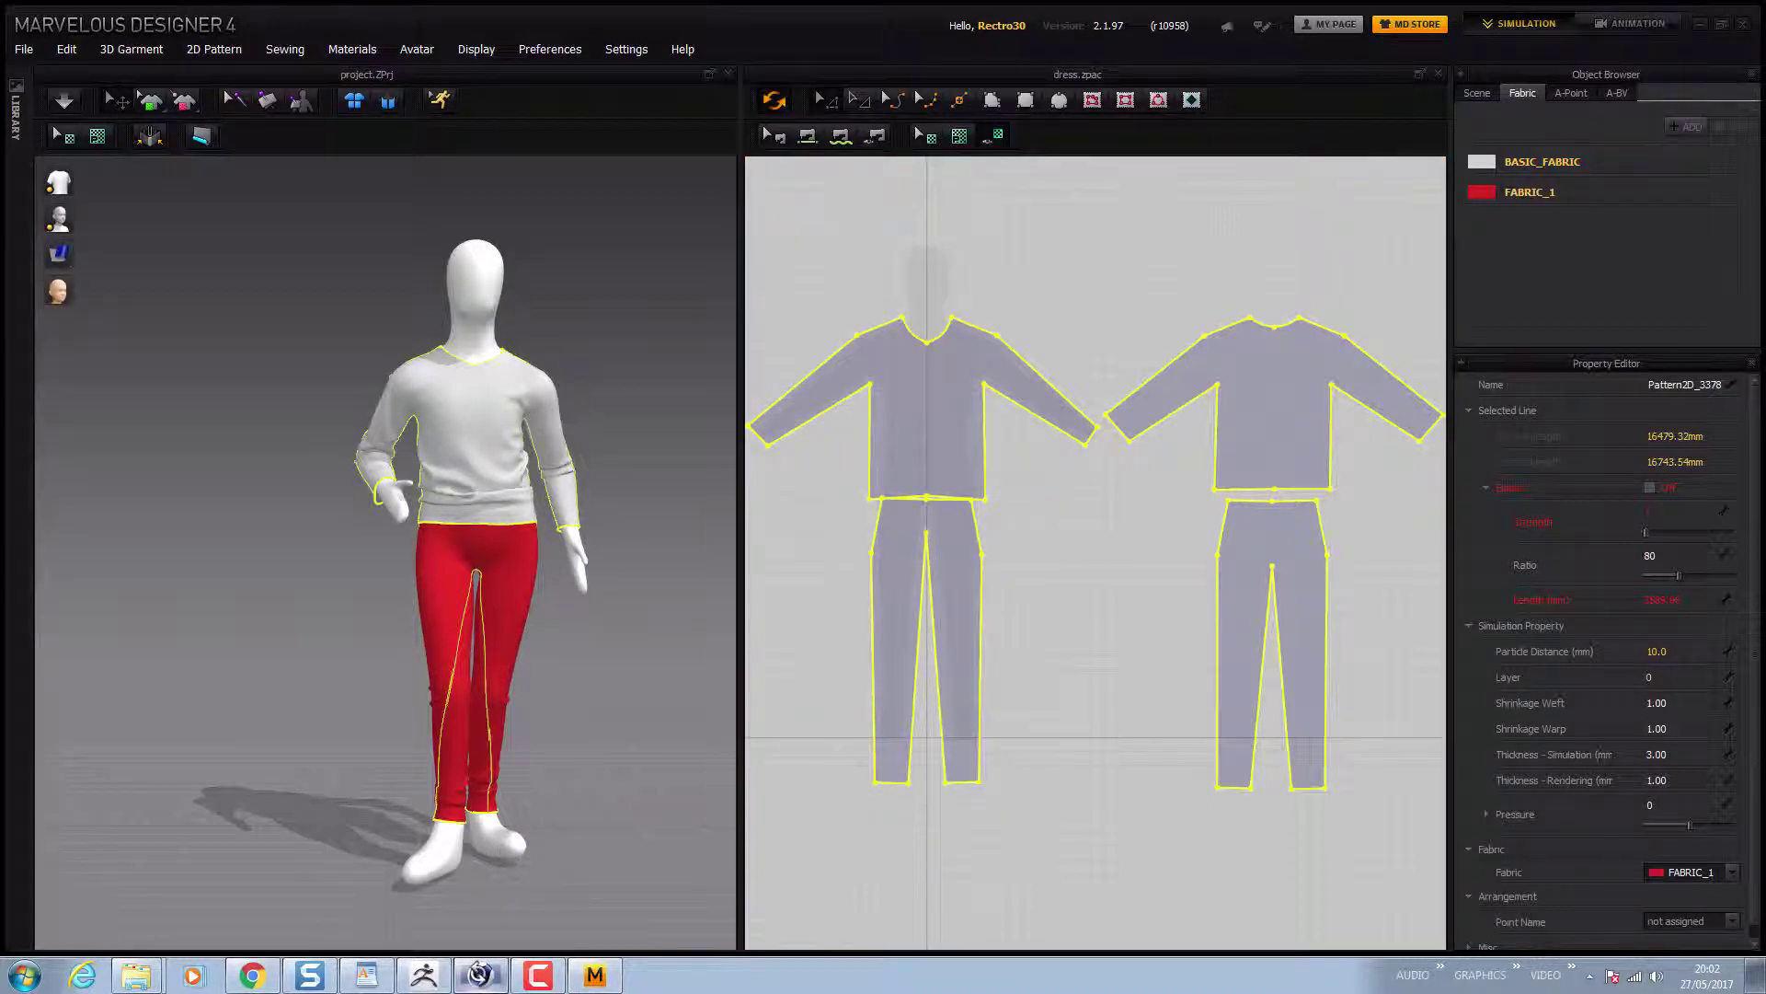
Switch to Cinema 4D, where the man high res.c4d scene is open
click(480, 973)
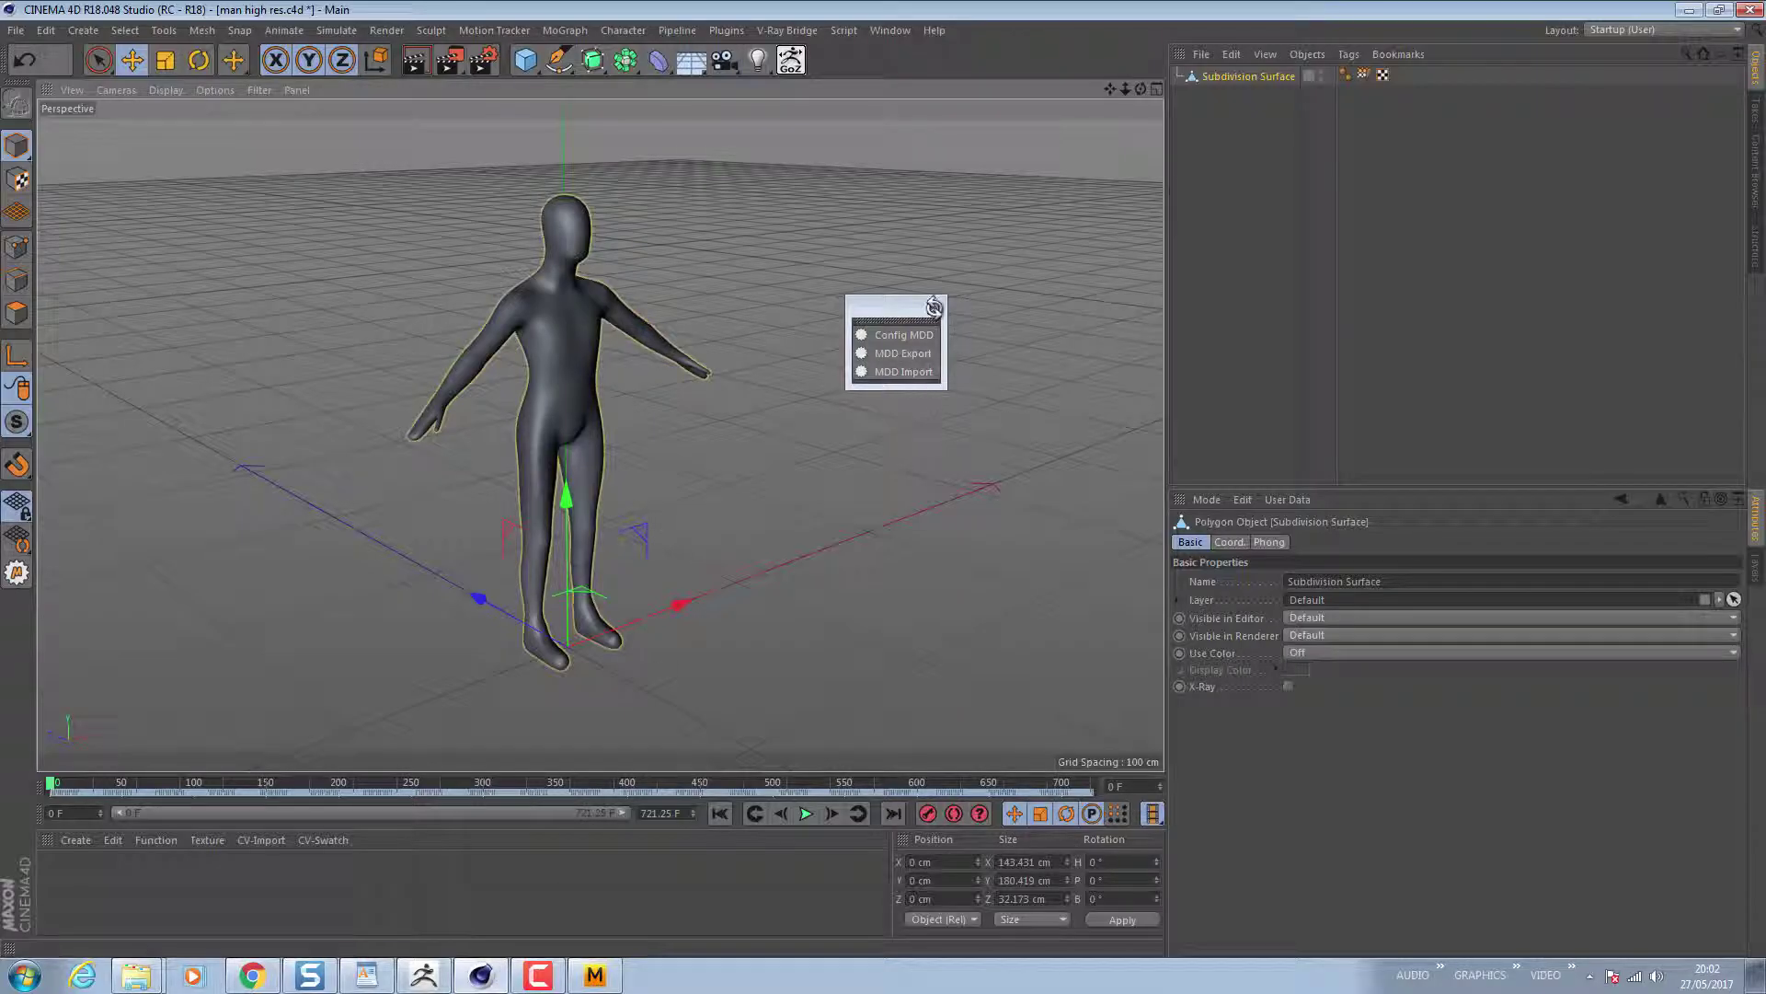